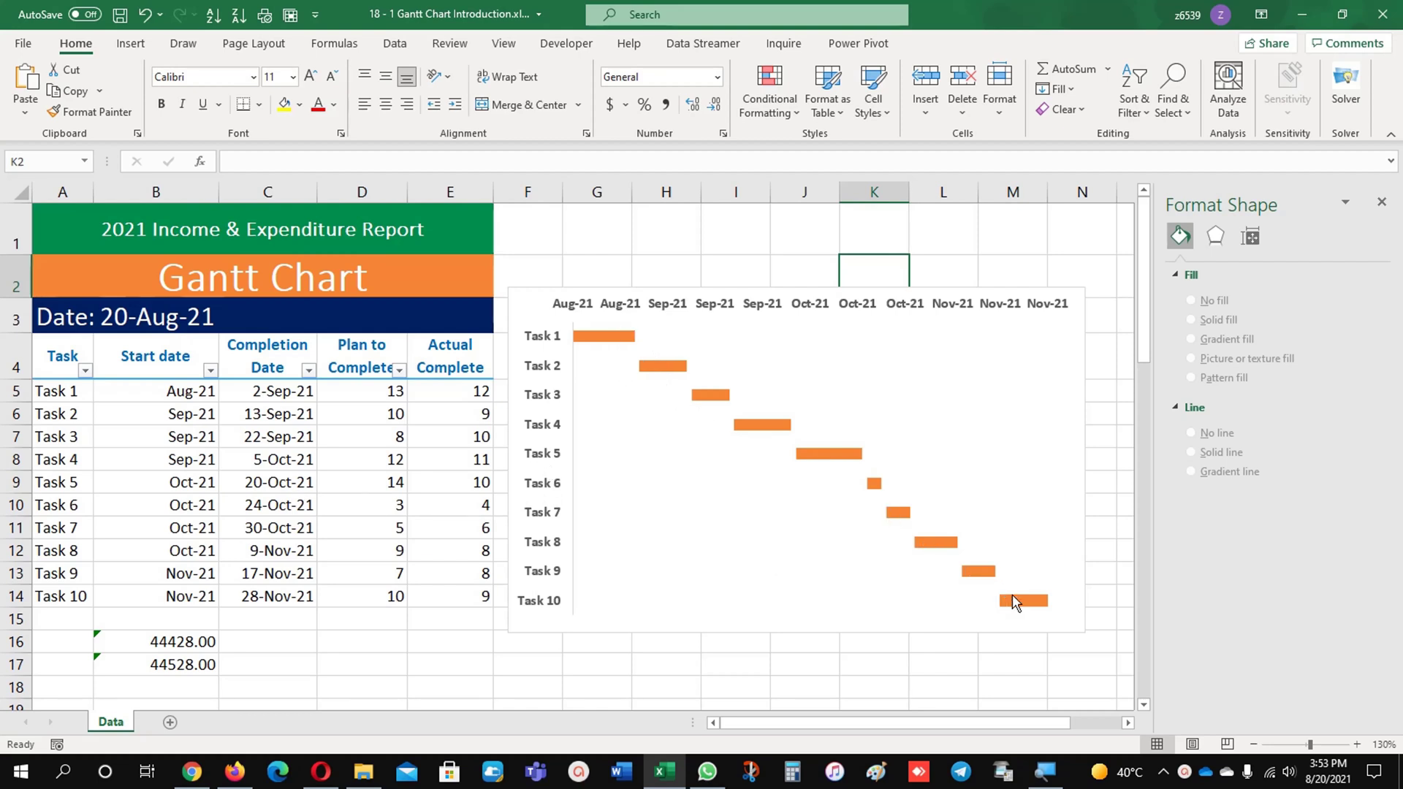
Delete the existing Gantt chart so only the task table A4:E14 remains.
mouse_move(626, 398)
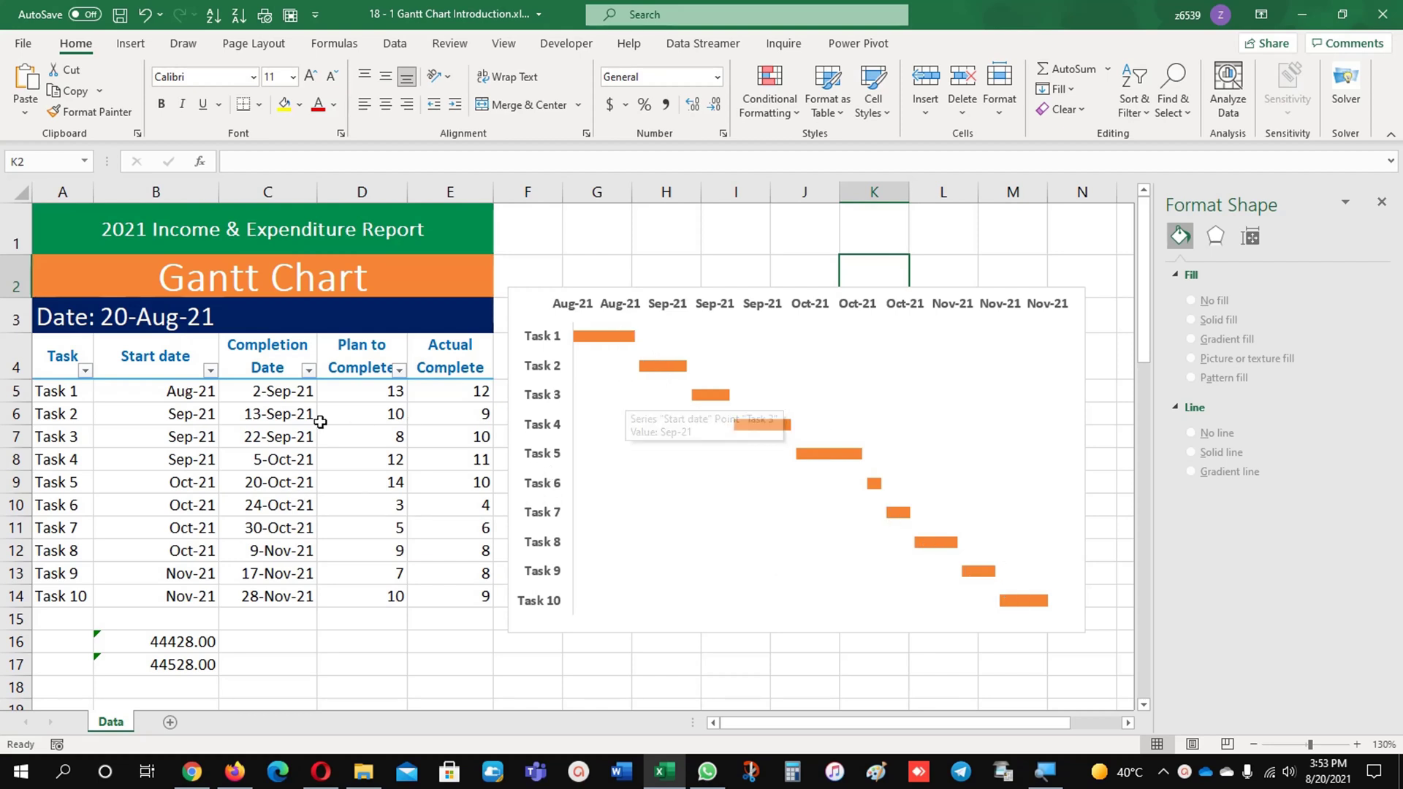
drag(58, 356, 452, 602)
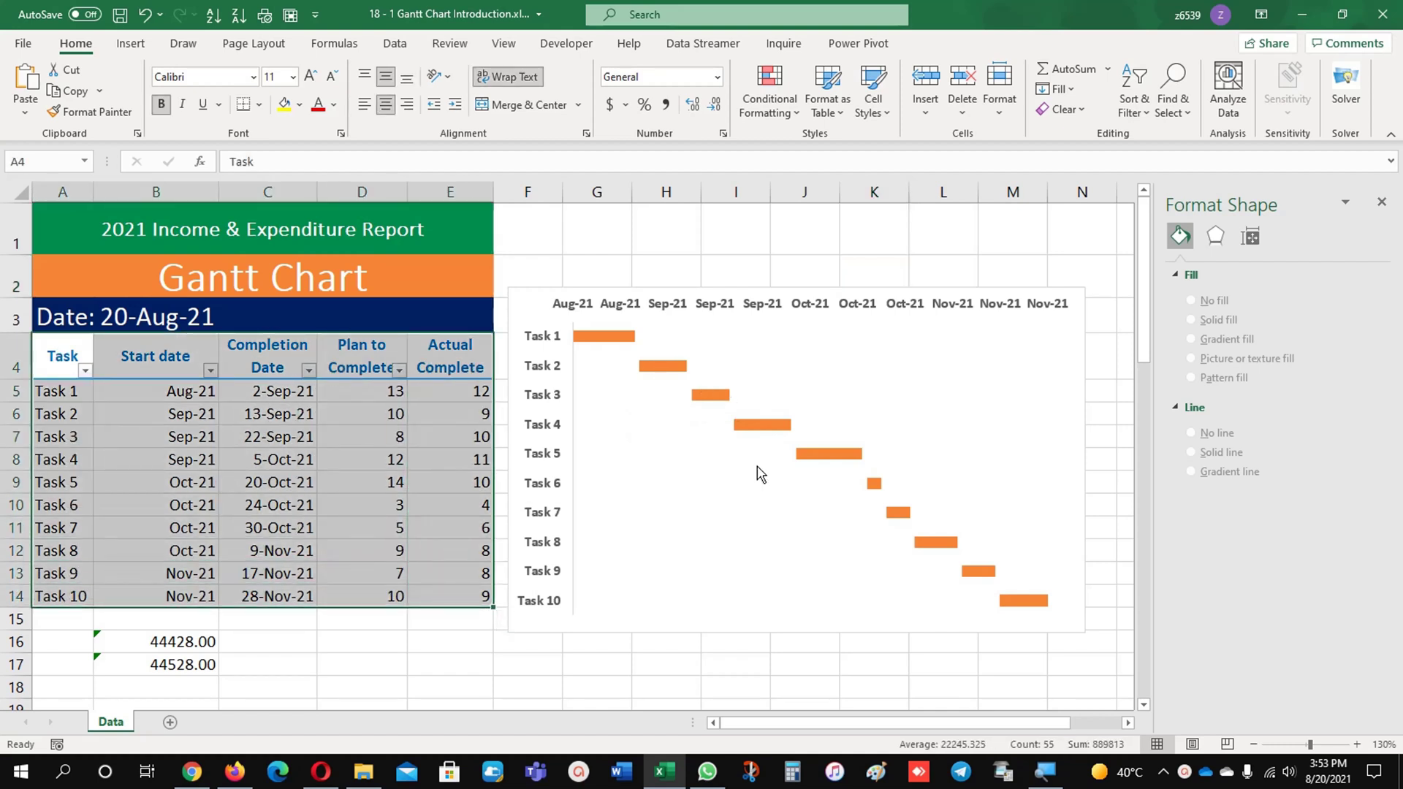
click(210, 529)
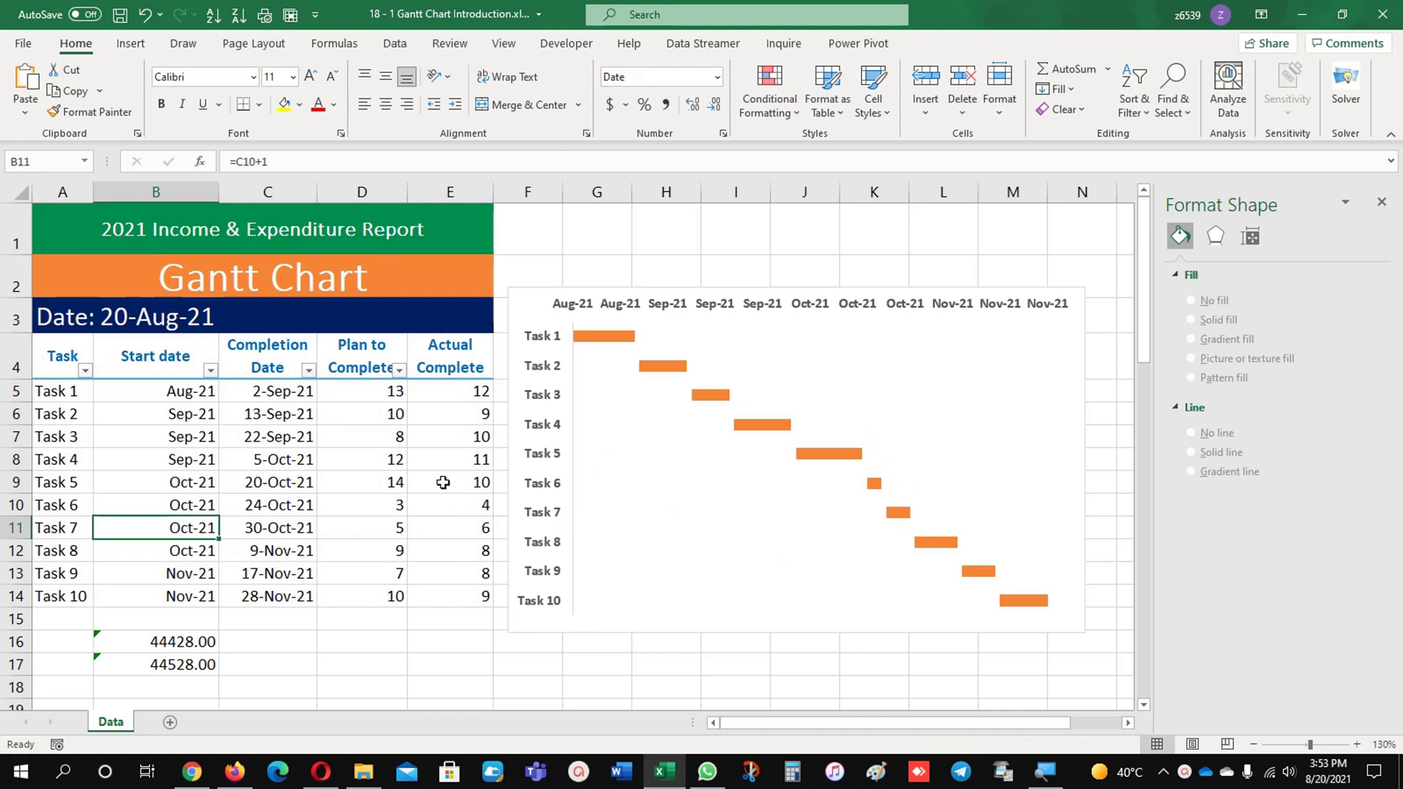
click(535, 293)
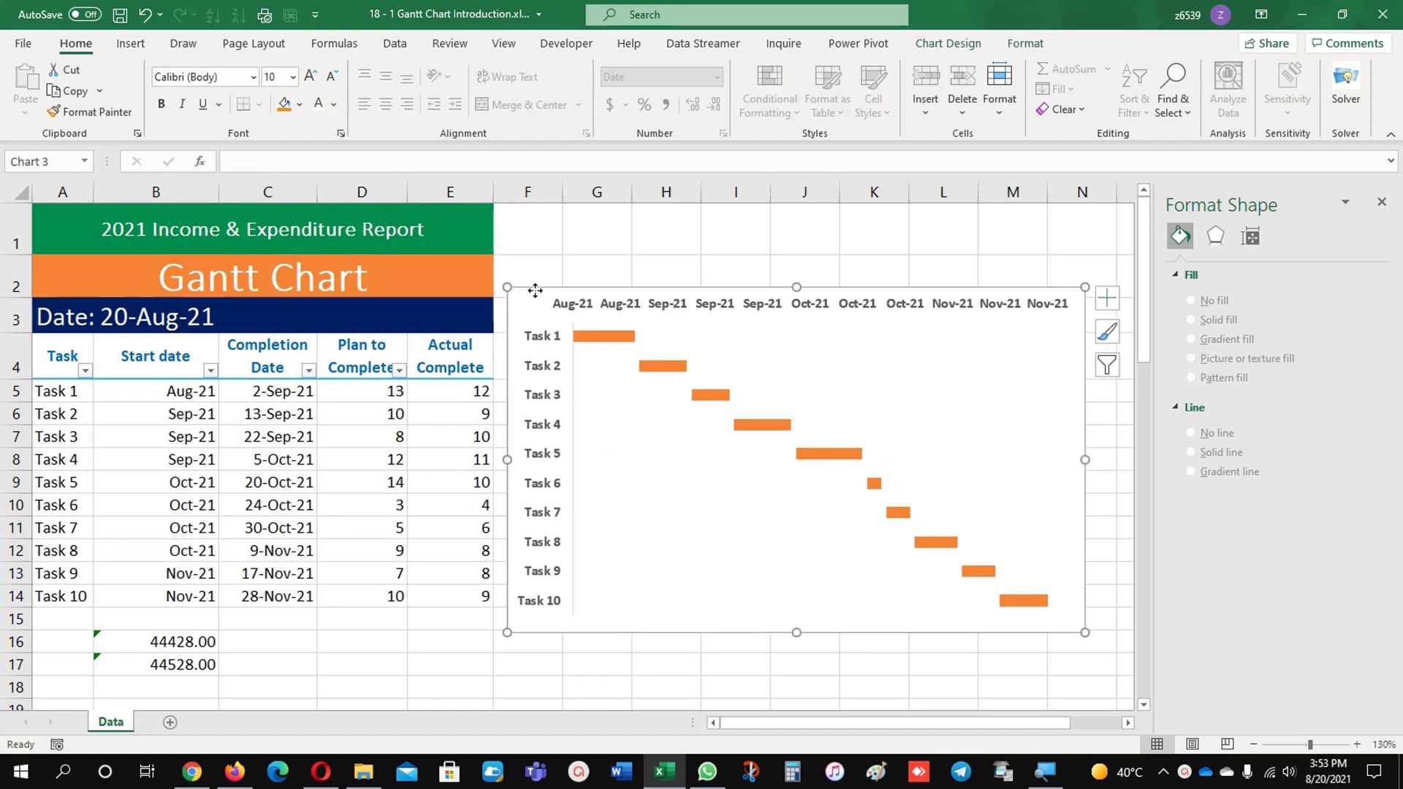
key(Delete)
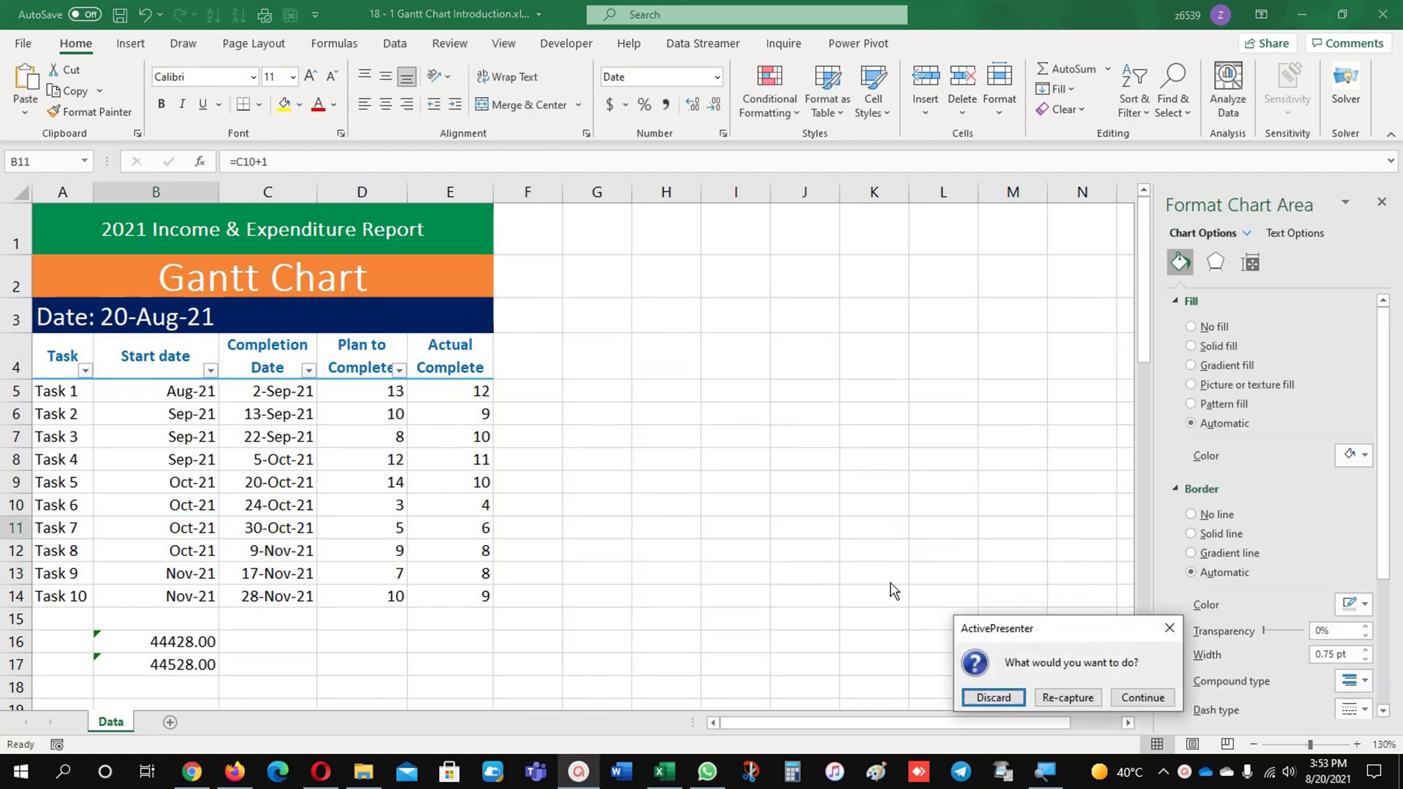
click(1143, 697)
click(777, 503)
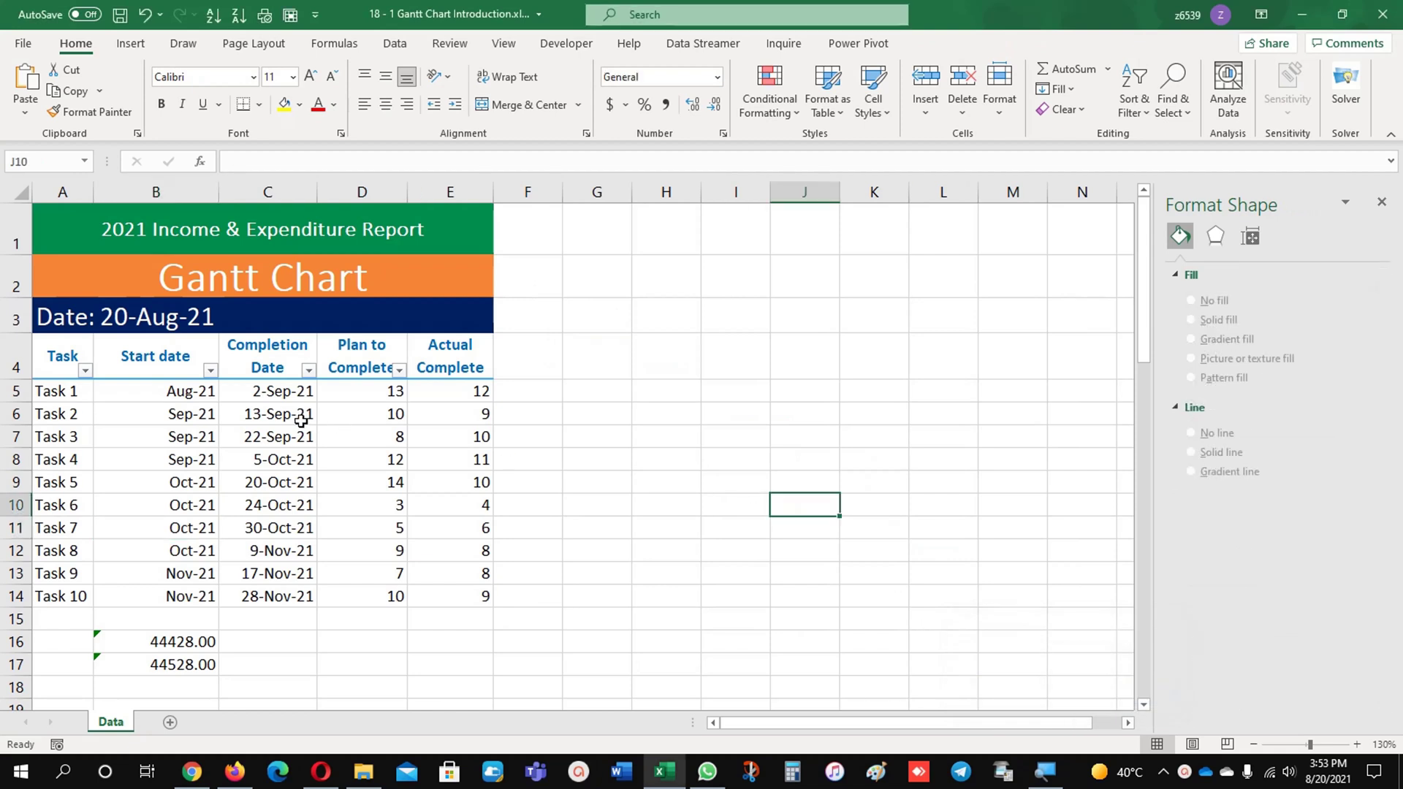
click(154, 411)
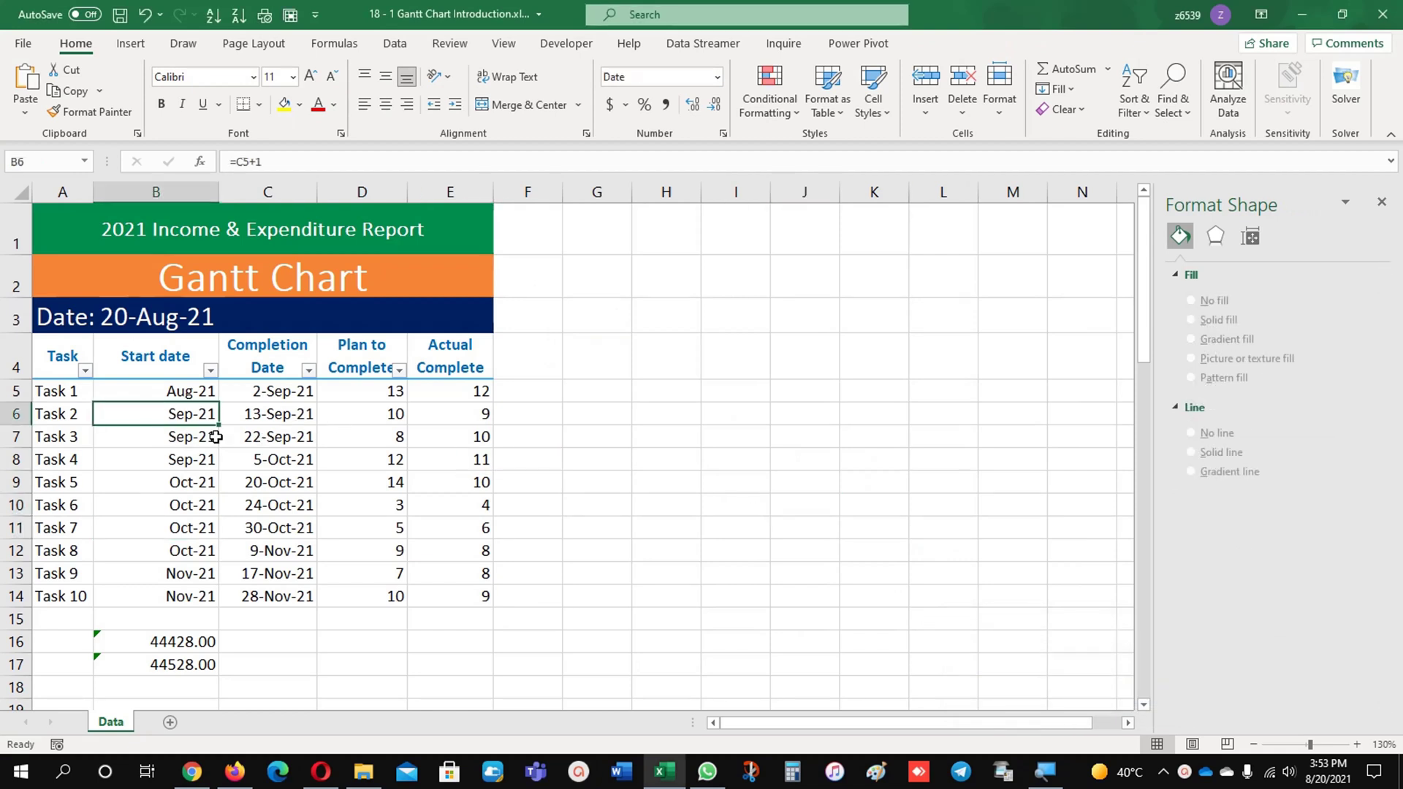
click(179, 454)
drag(55, 367, 51, 595)
drag(134, 357, 161, 621)
drag(286, 365, 229, 619)
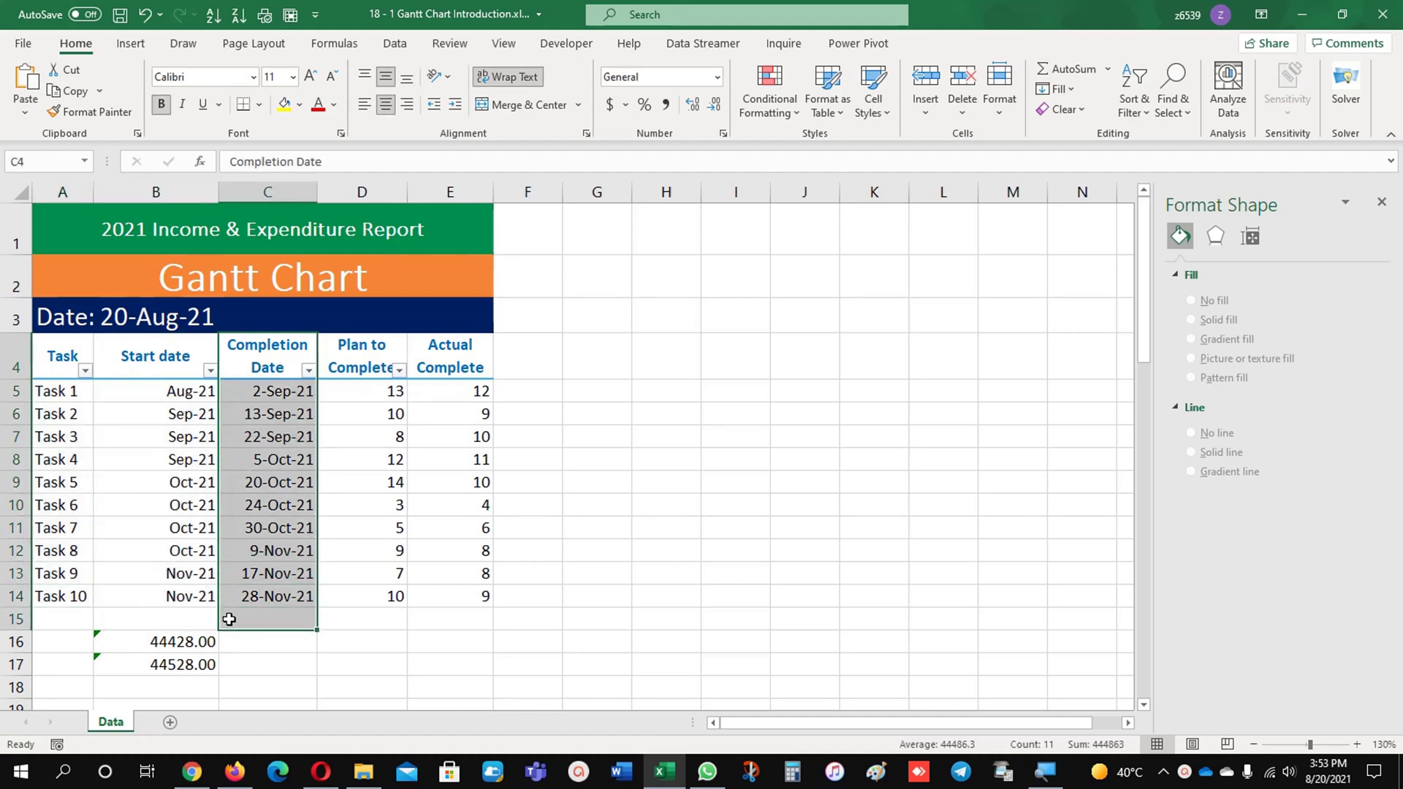
drag(354, 363, 363, 617)
drag(460, 356, 447, 595)
click(617, 530)
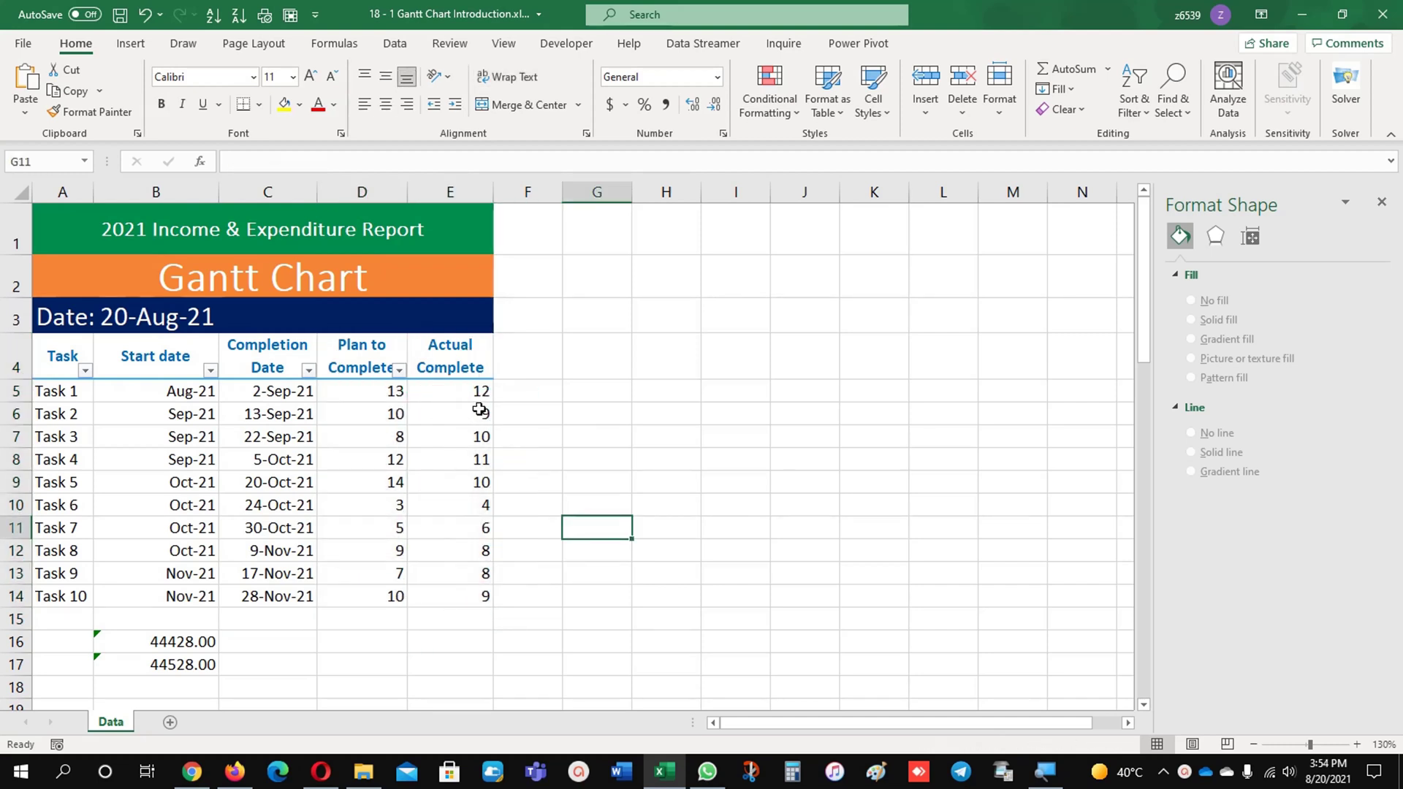
drag(178, 650, 183, 662)
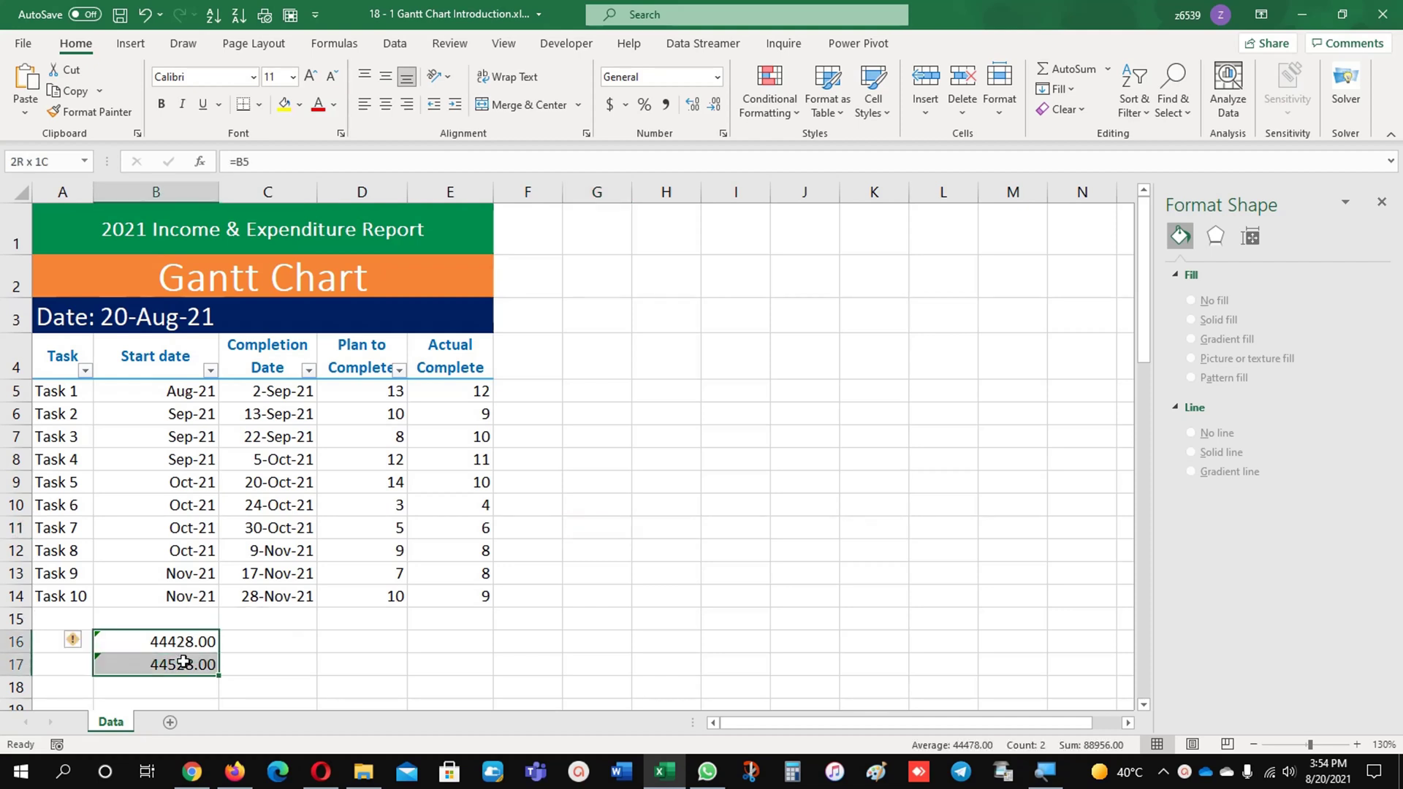
click(233, 651)
click(196, 640)
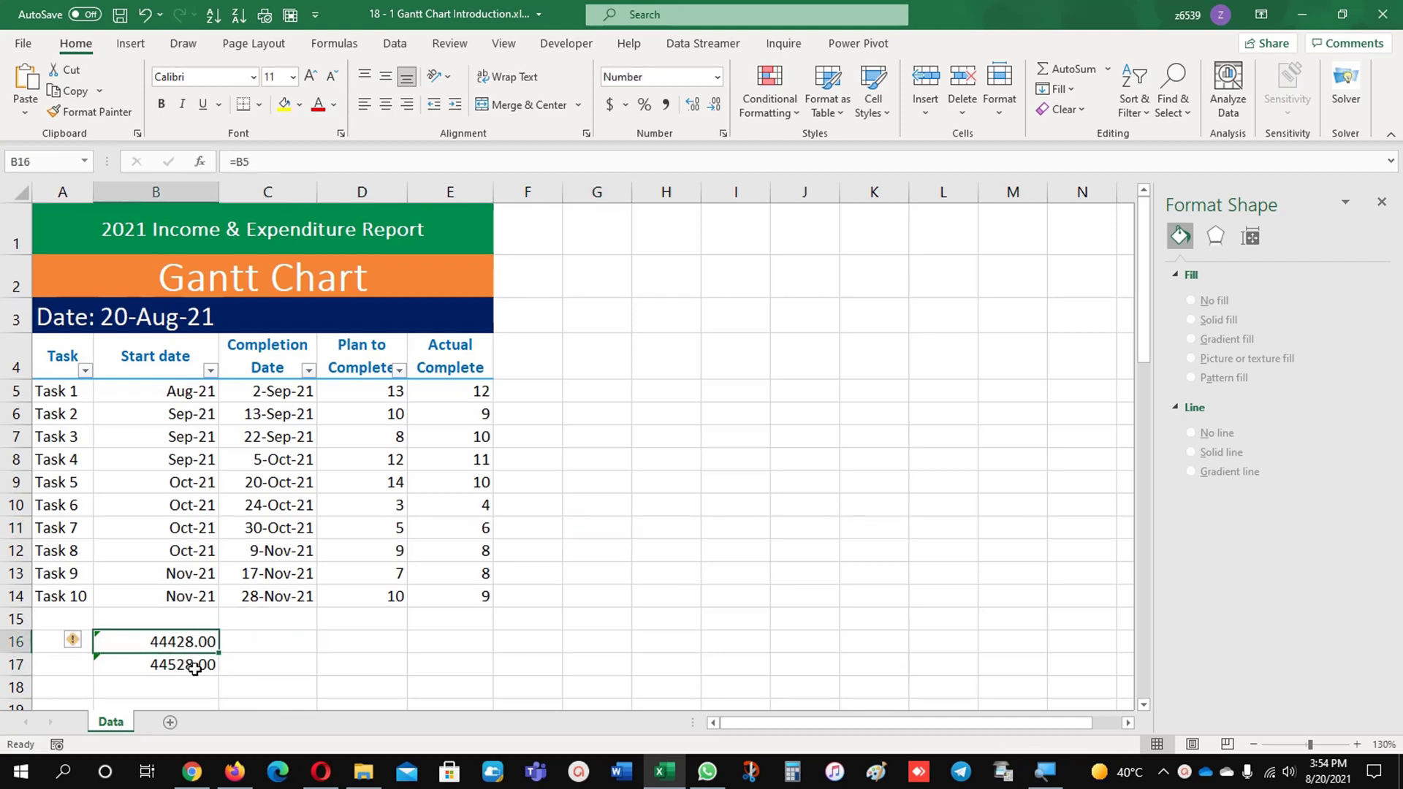
click(194, 667)
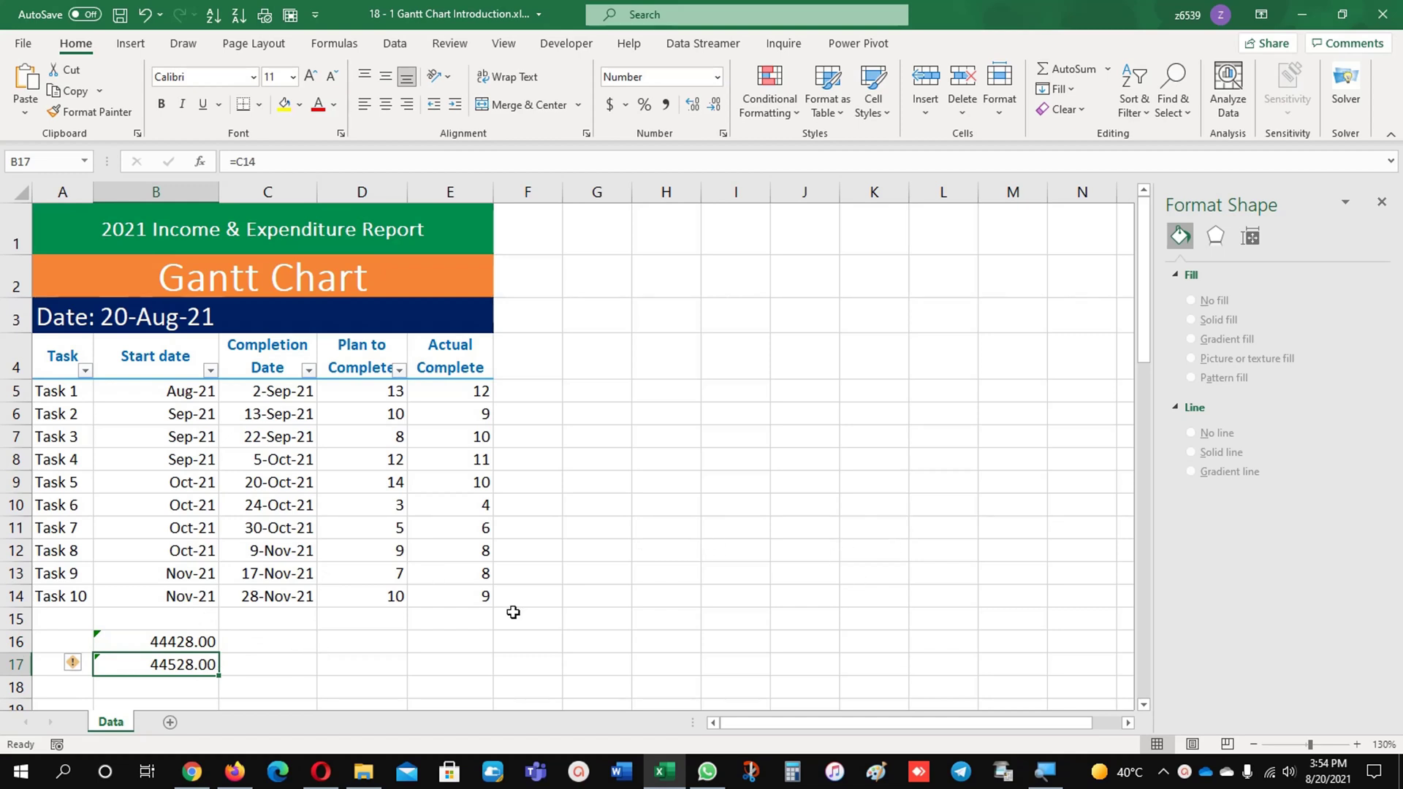
drag(170, 641, 170, 662)
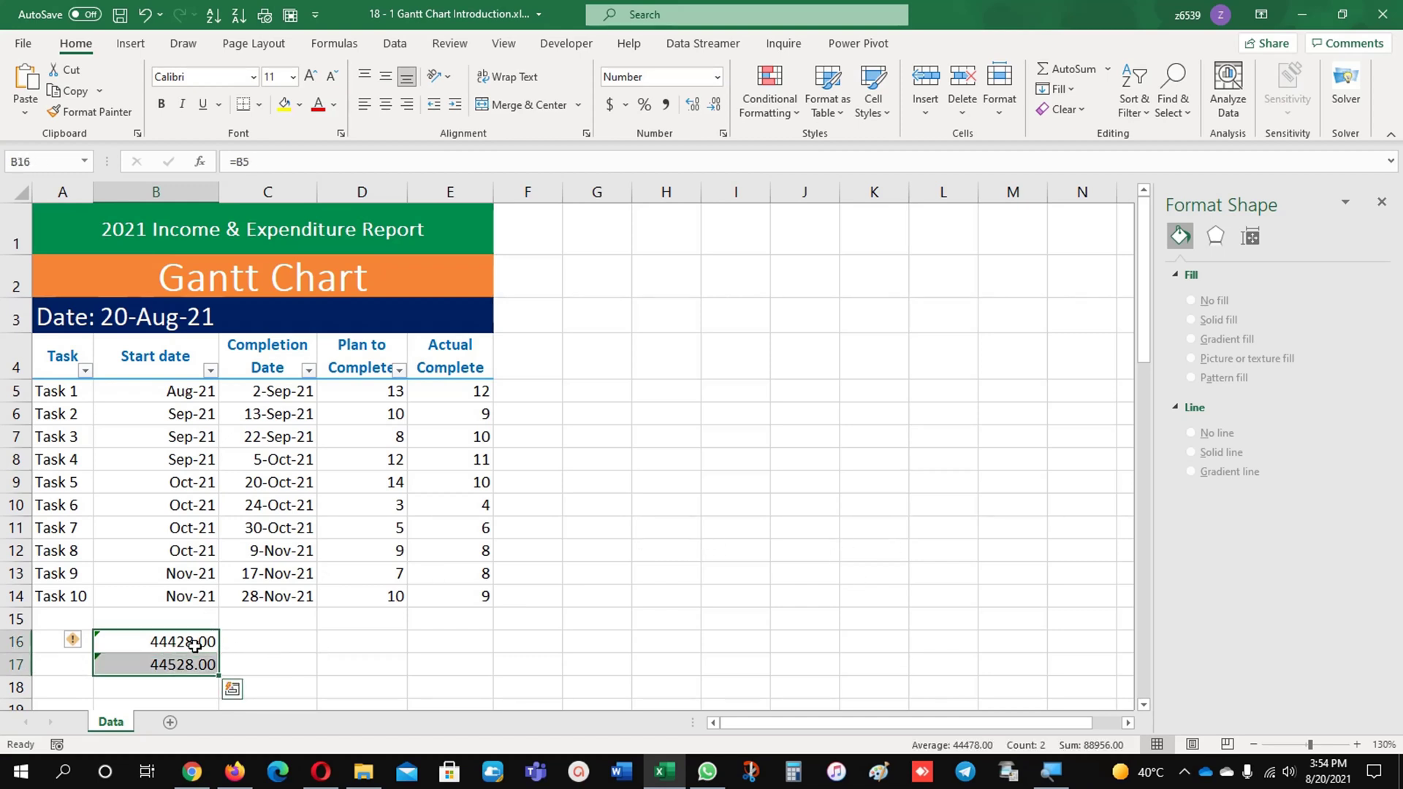
click(398, 626)
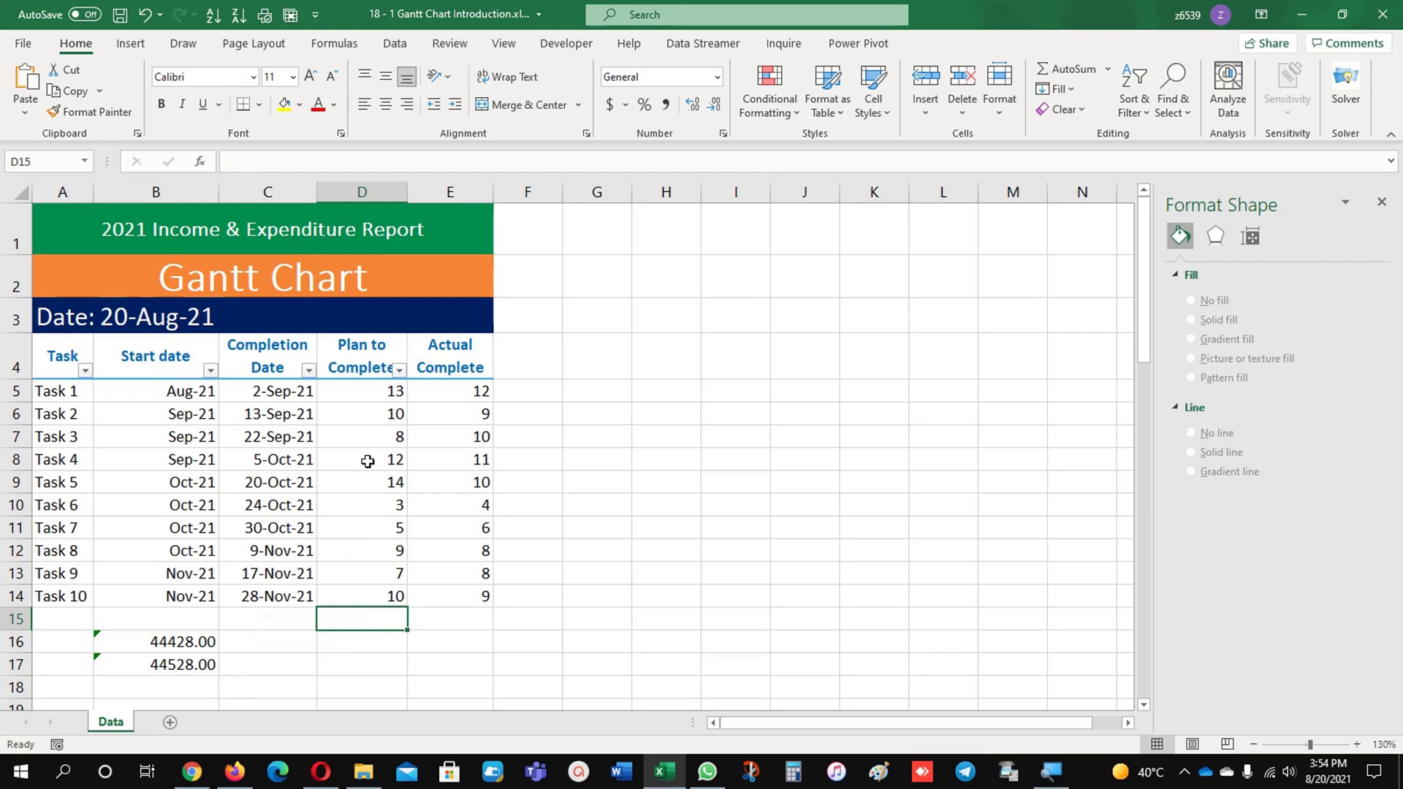
click(201, 393)
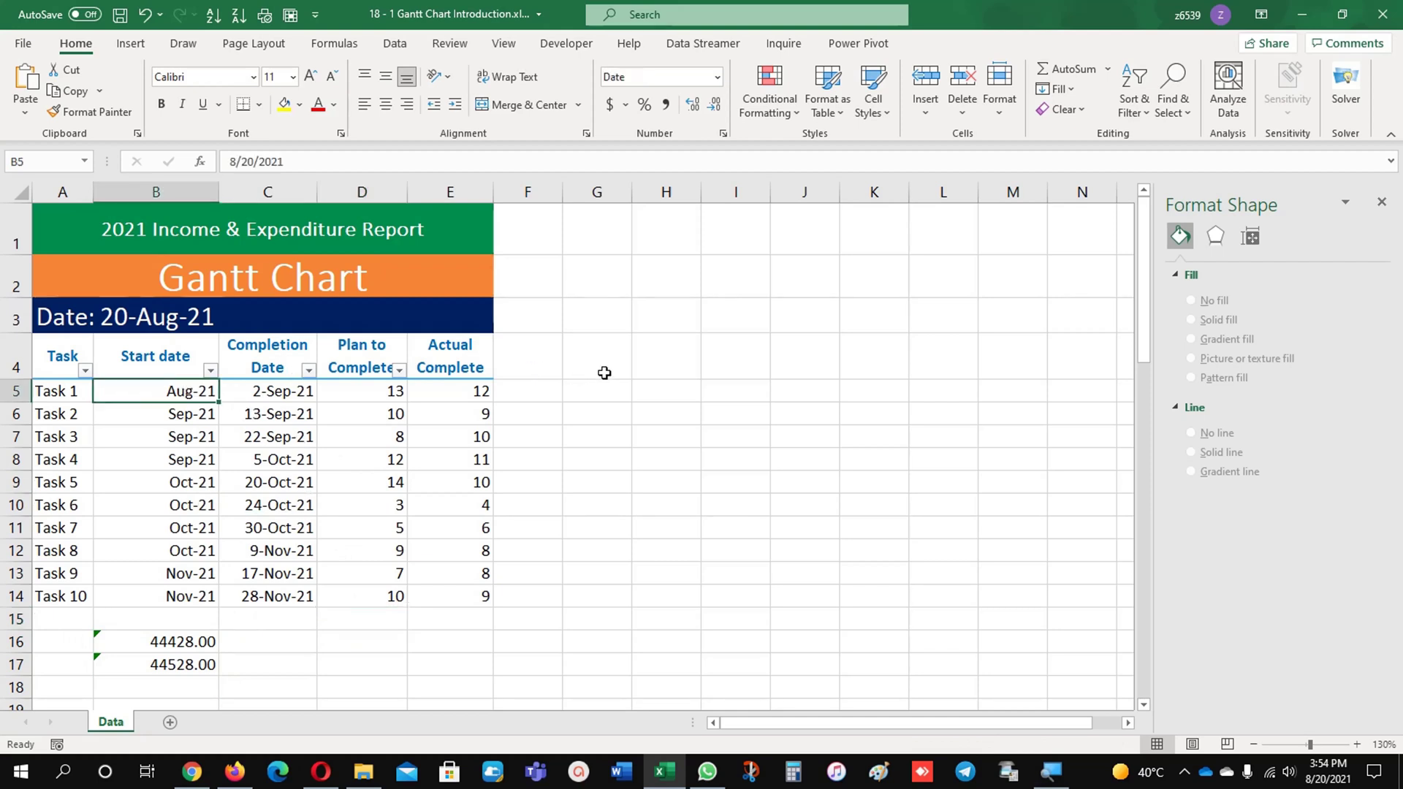
click(132, 45)
Insert a blank stacked bar chart from empty cell G5 and move it beside the table.
click(638, 77)
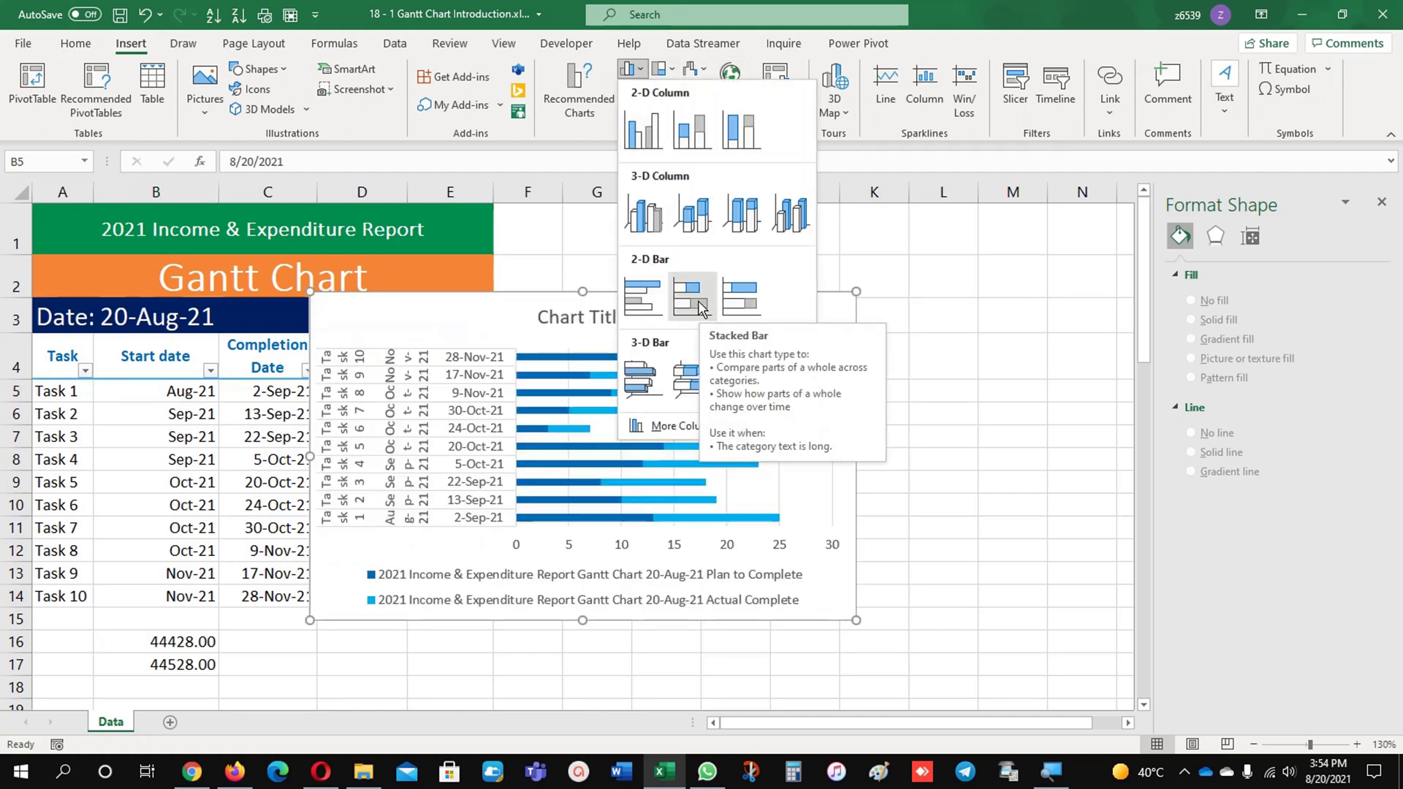
key(Escape)
click(606, 399)
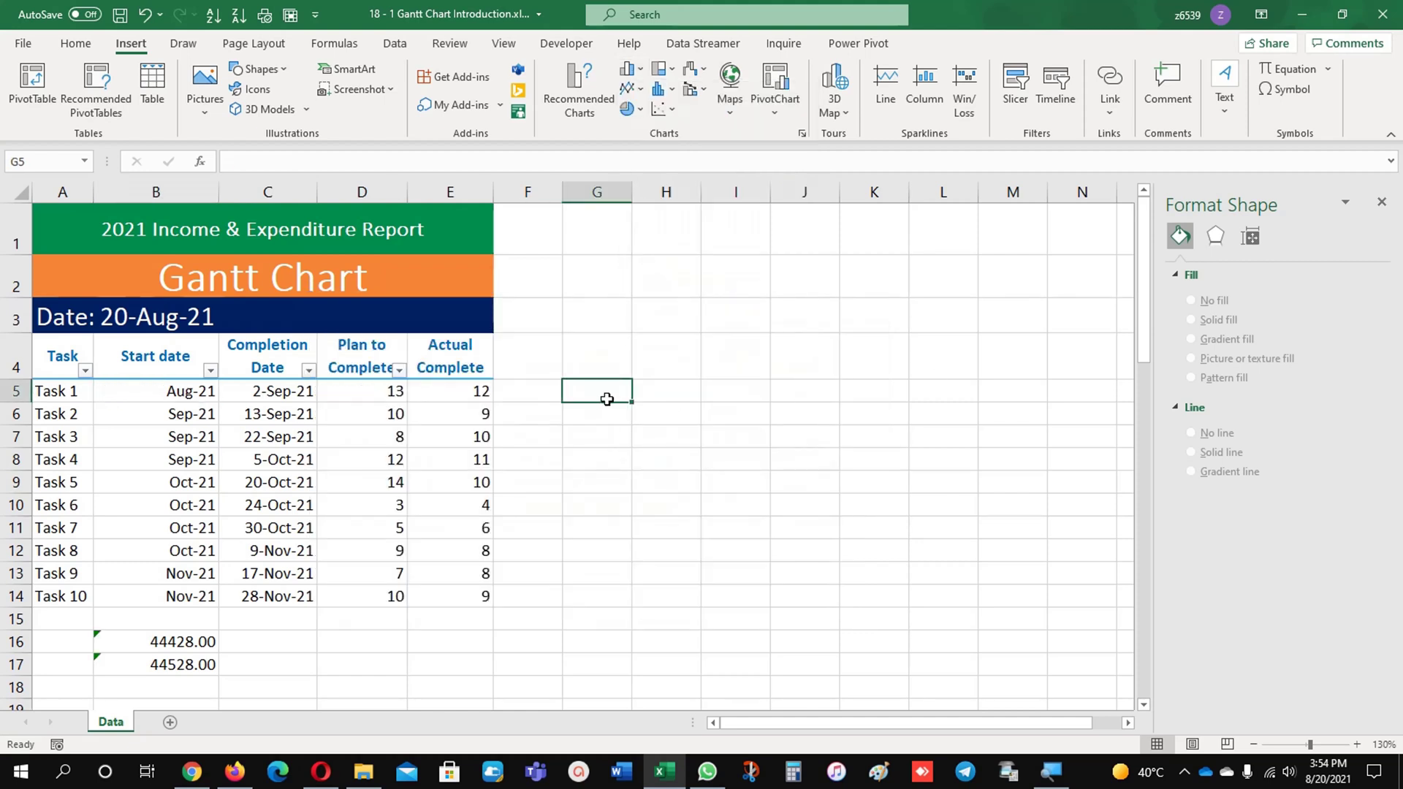
click(630, 71)
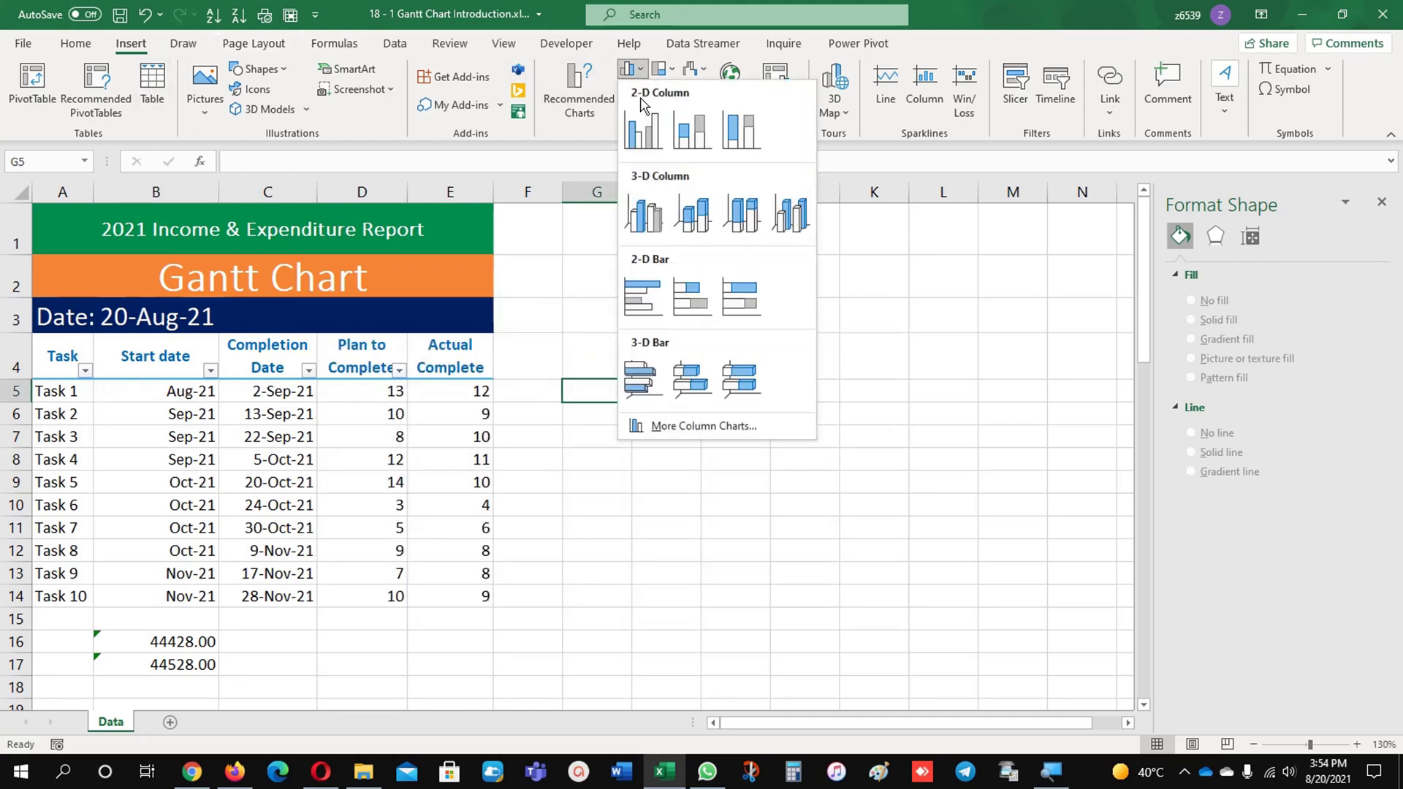
click(697, 301)
drag(652, 301, 852, 301)
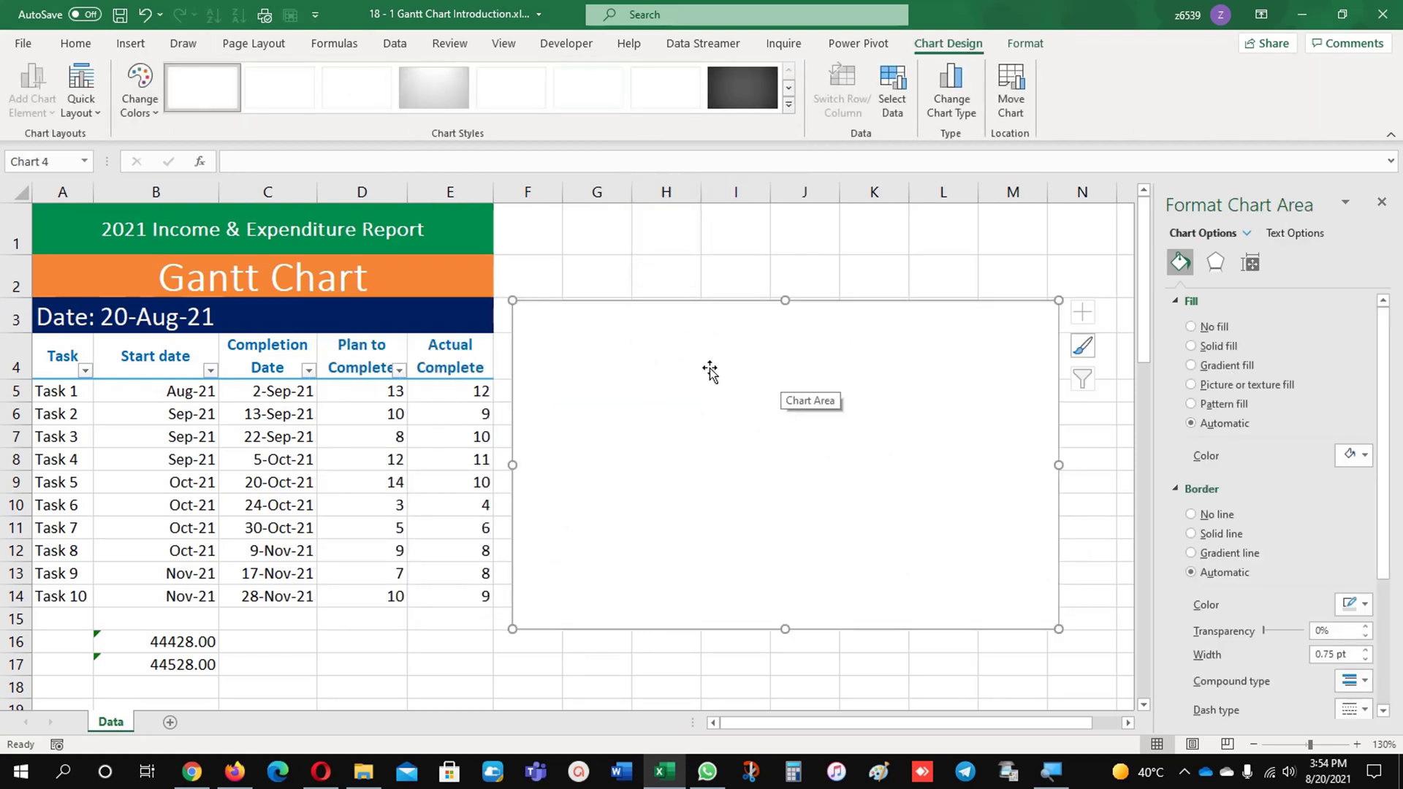
right_click(710, 367)
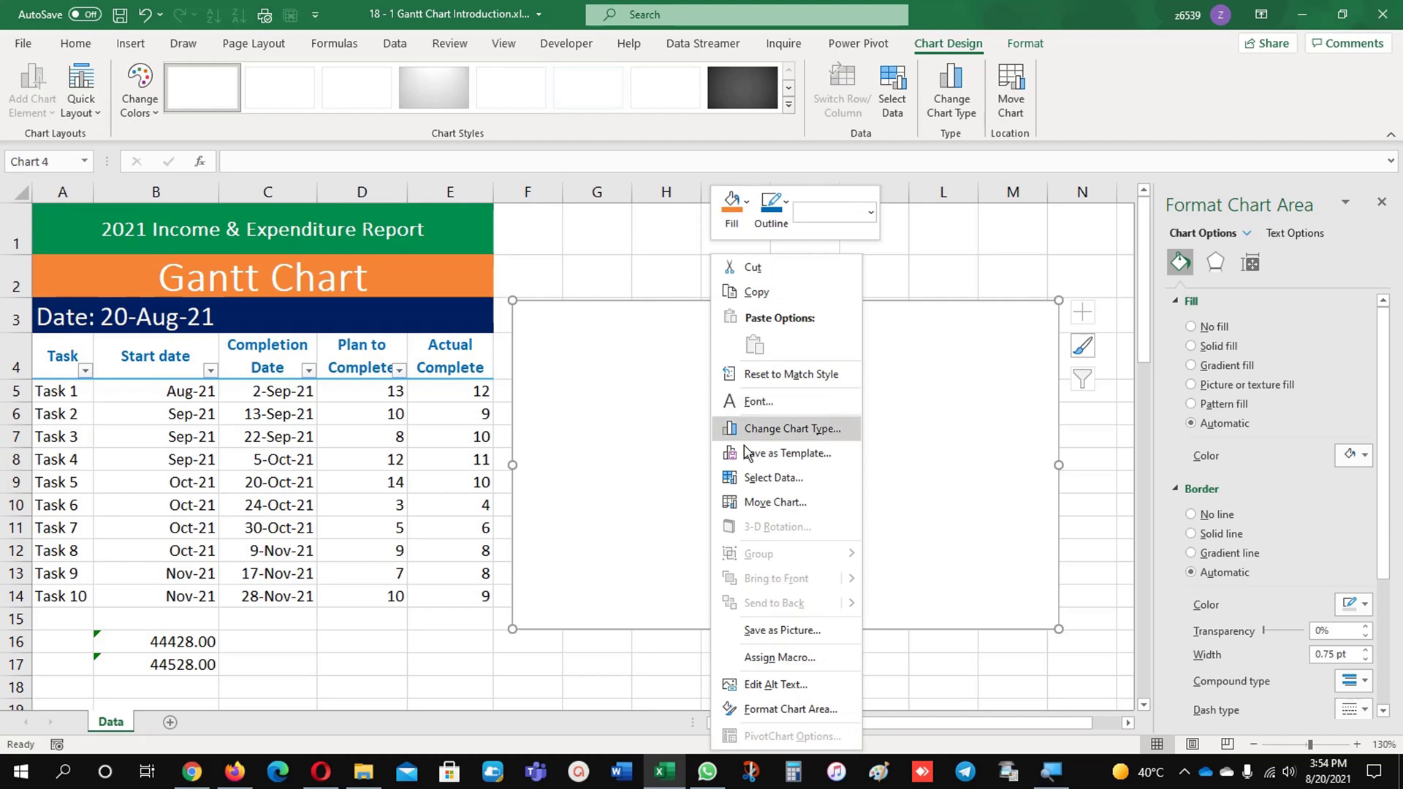
Add a Start date series to the chart, named from the header, with values B5:B14.
click(773, 477)
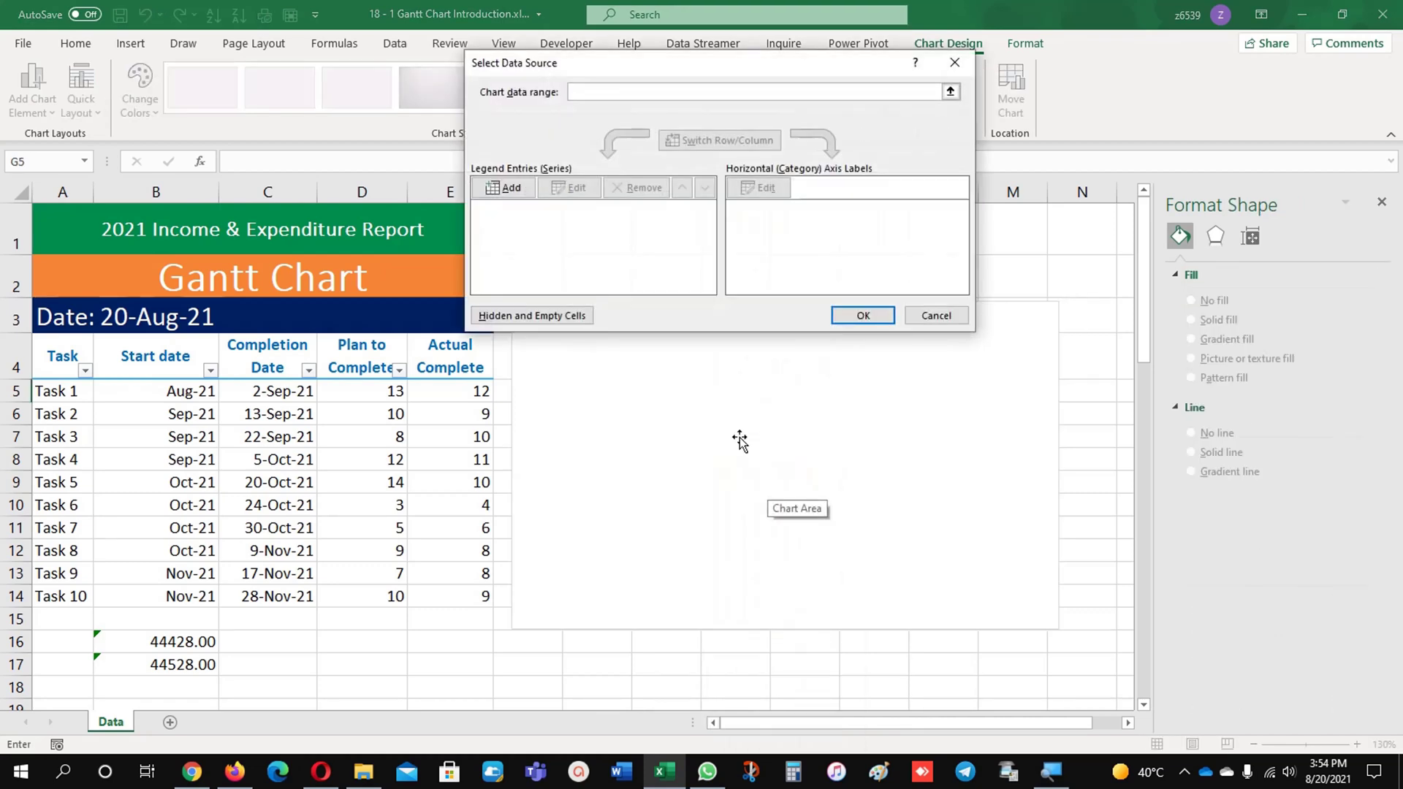
click(527, 191)
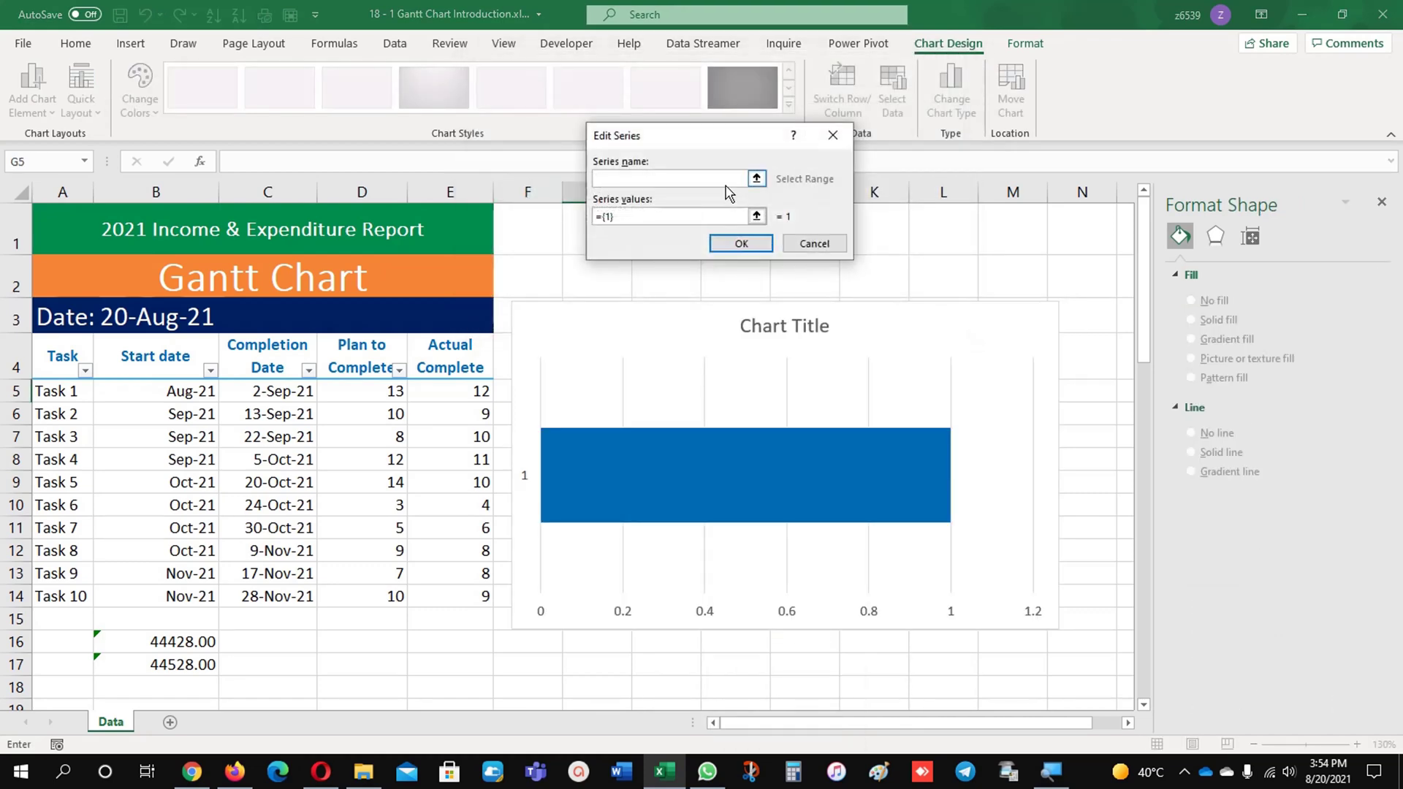
click(155, 358)
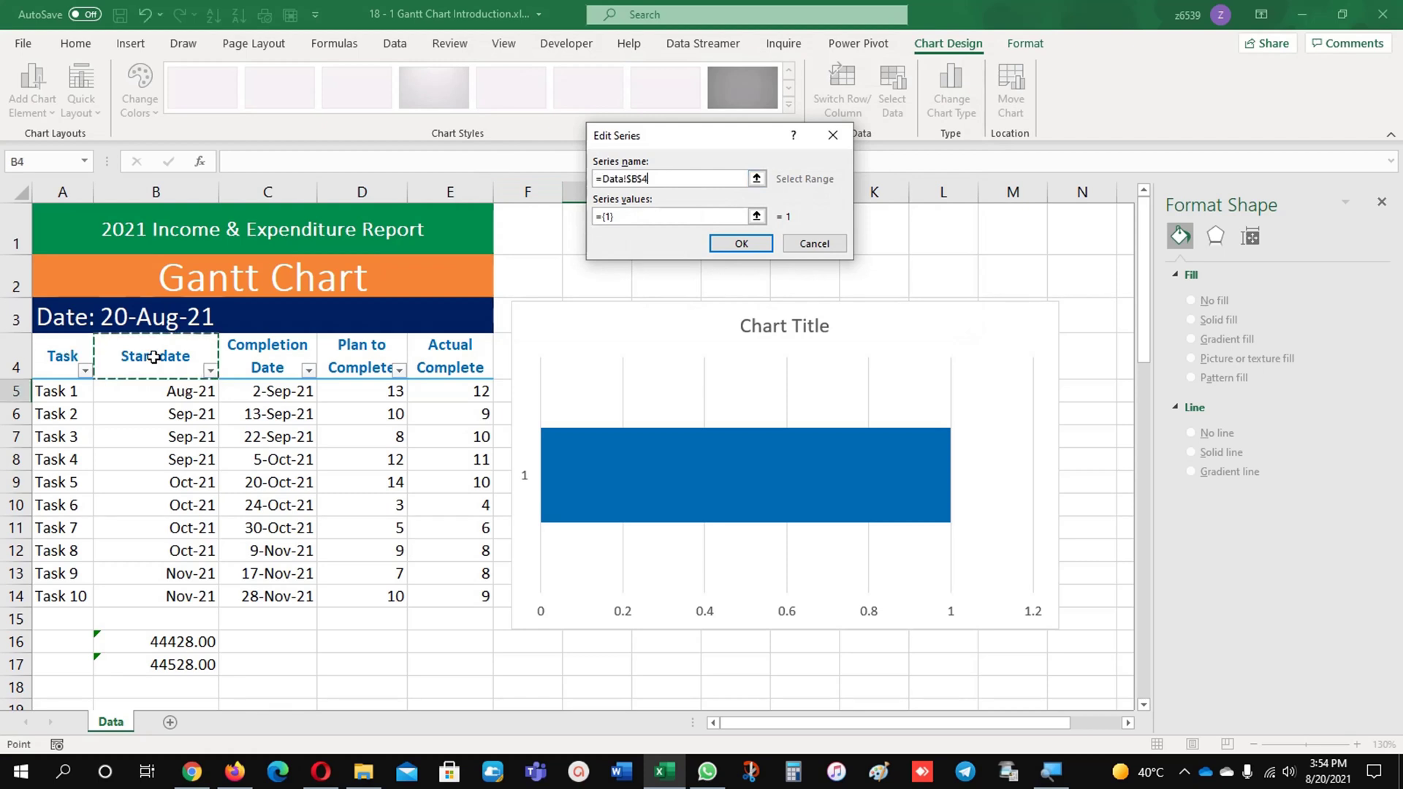
click(602, 217)
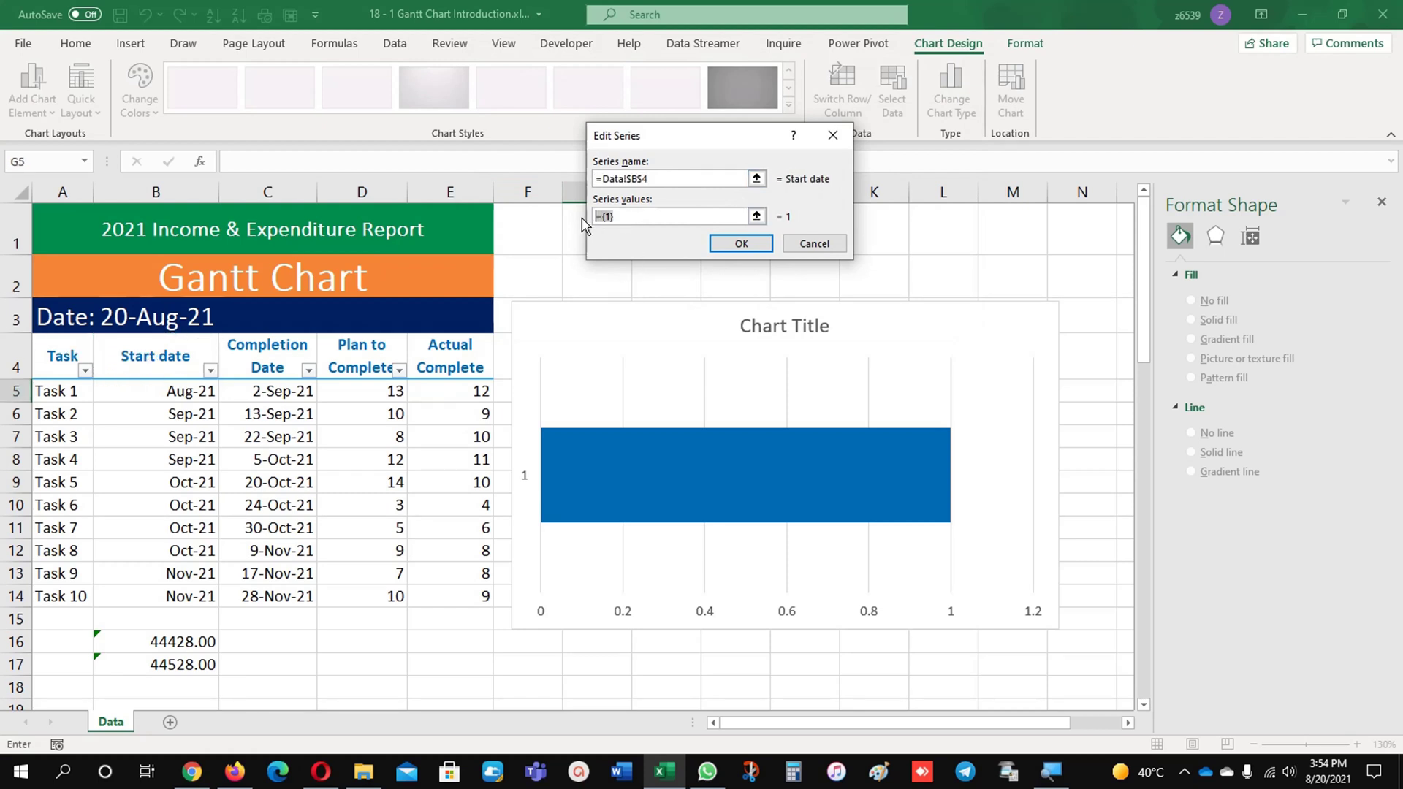
key(BackSpace)
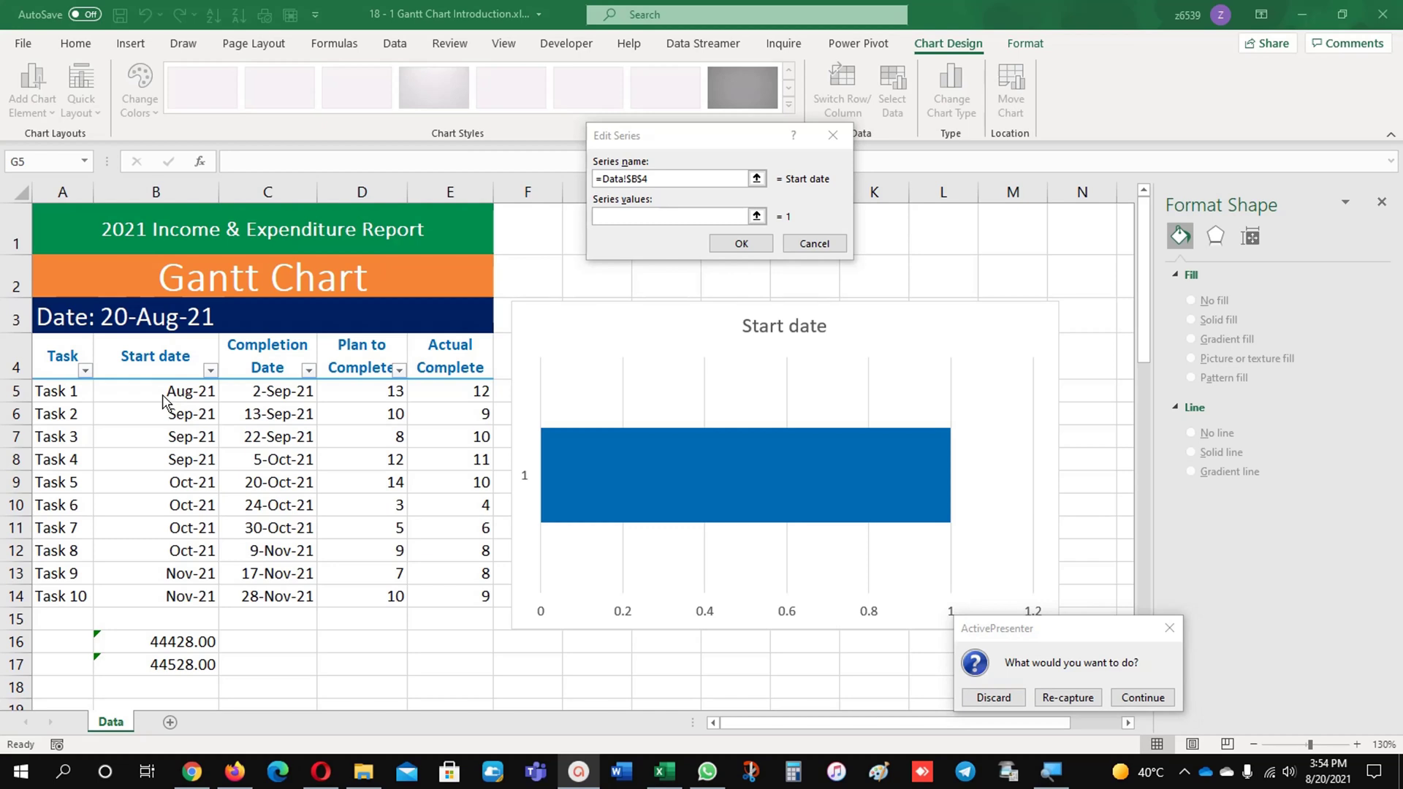
click(731, 217)
drag(198, 390, 194, 596)
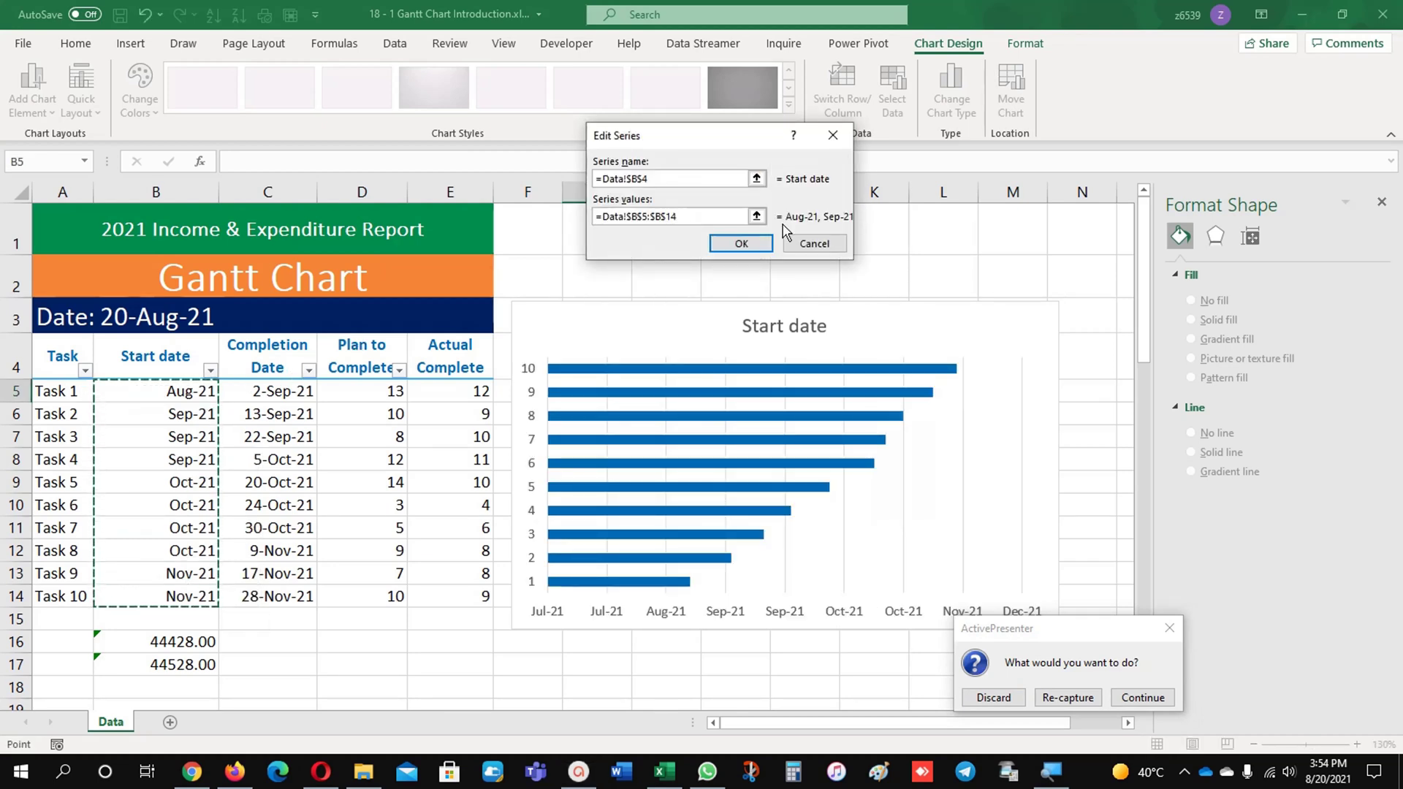
click(741, 243)
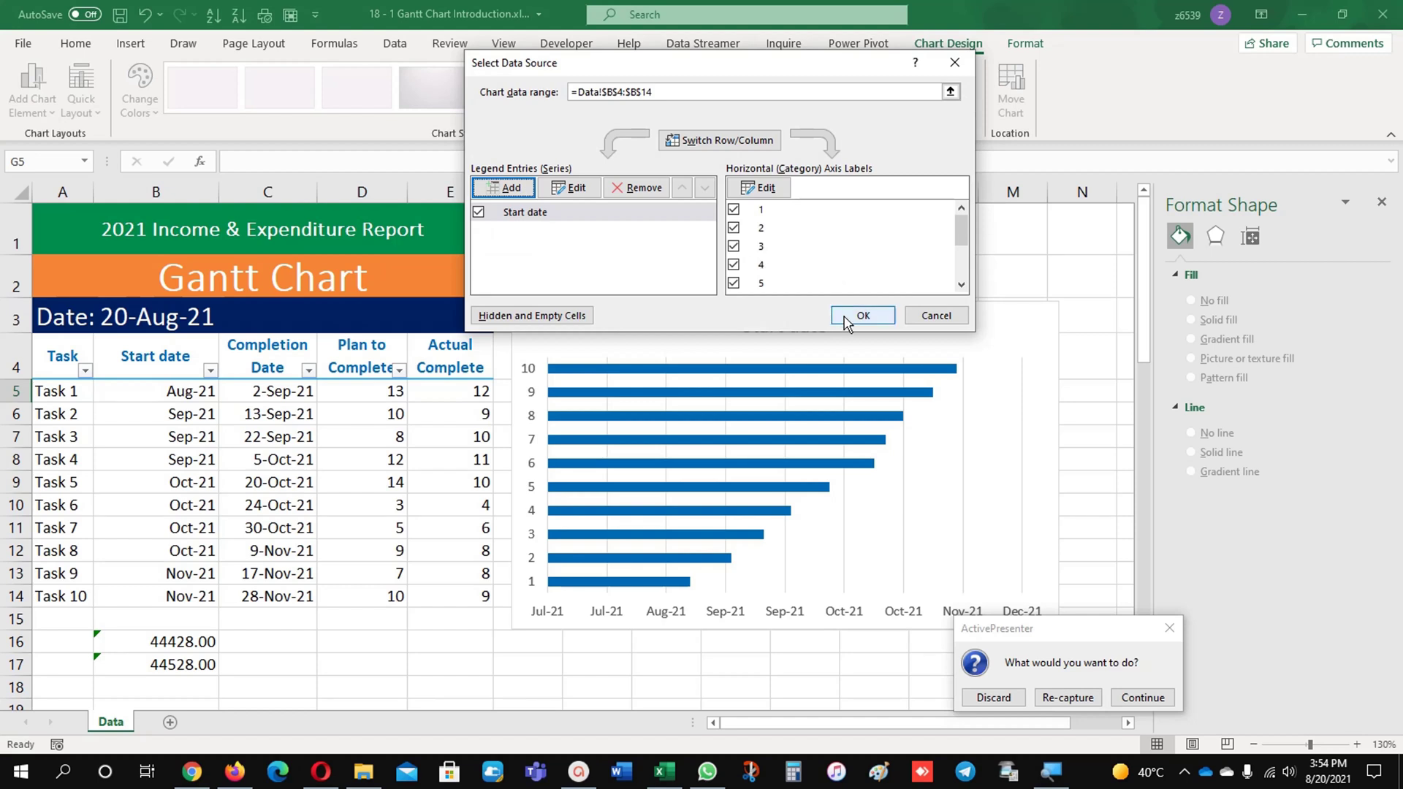
Add a Plan to Complete series using the durations in D5:D14.
click(512, 187)
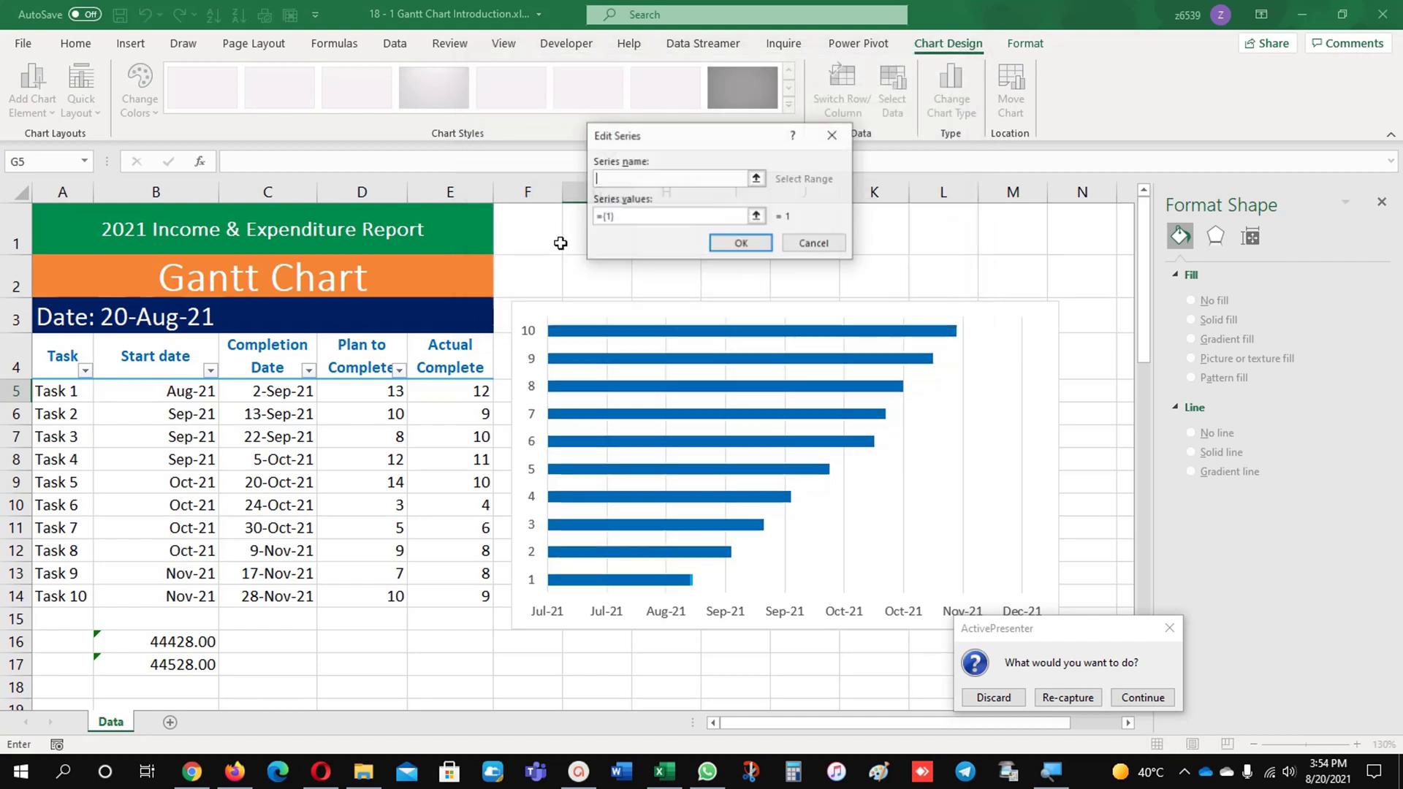
click(393, 360)
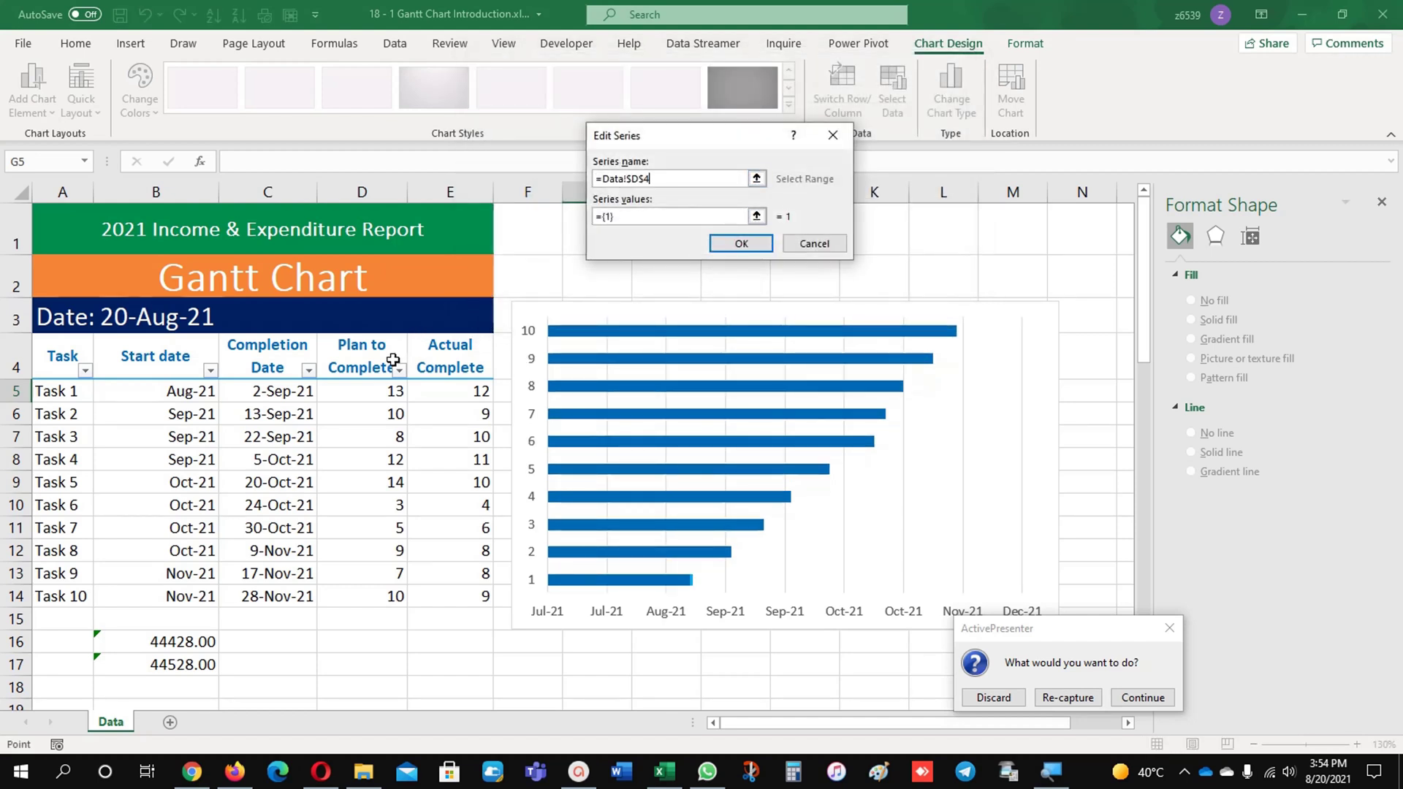
drag(653, 217, 596, 217)
drag(381, 389, 380, 596)
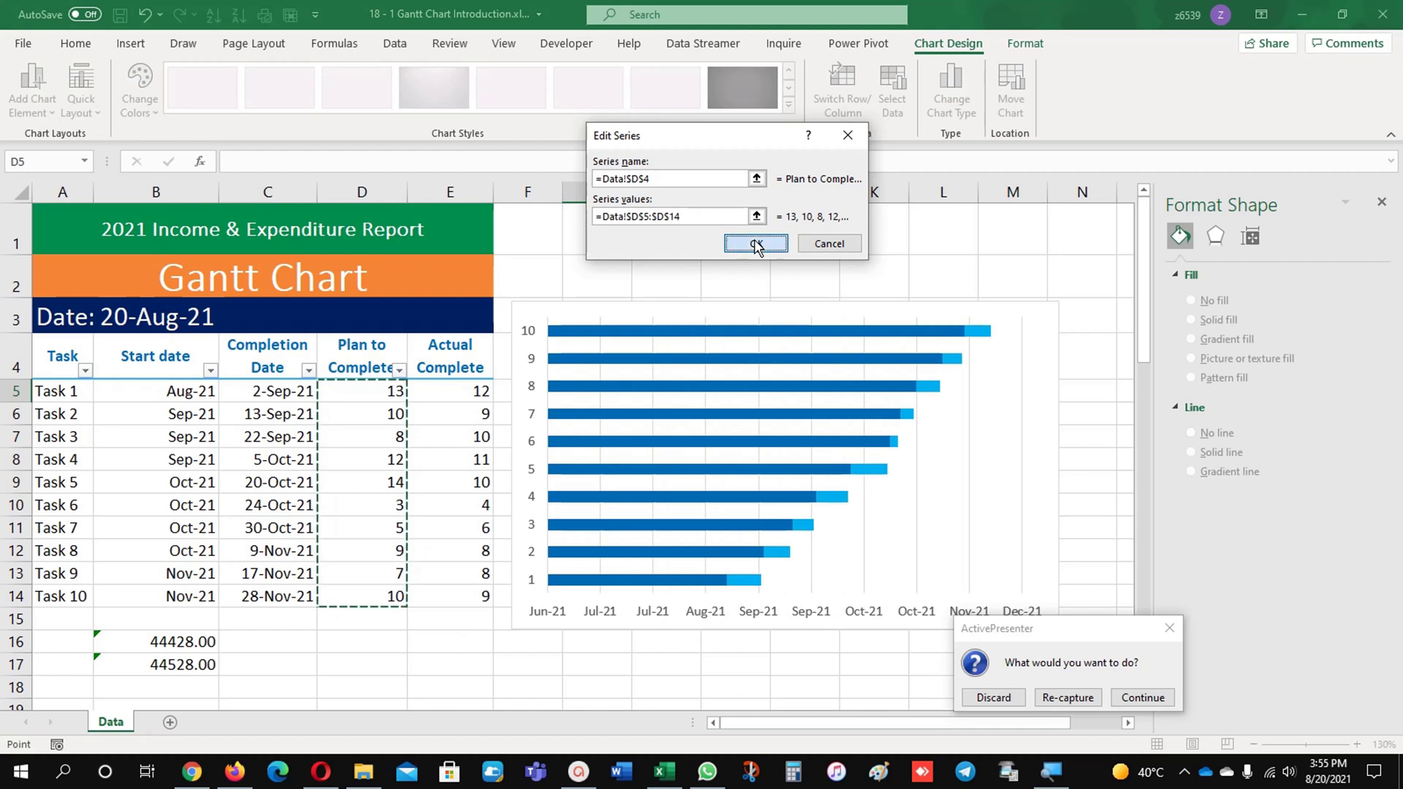
click(756, 243)
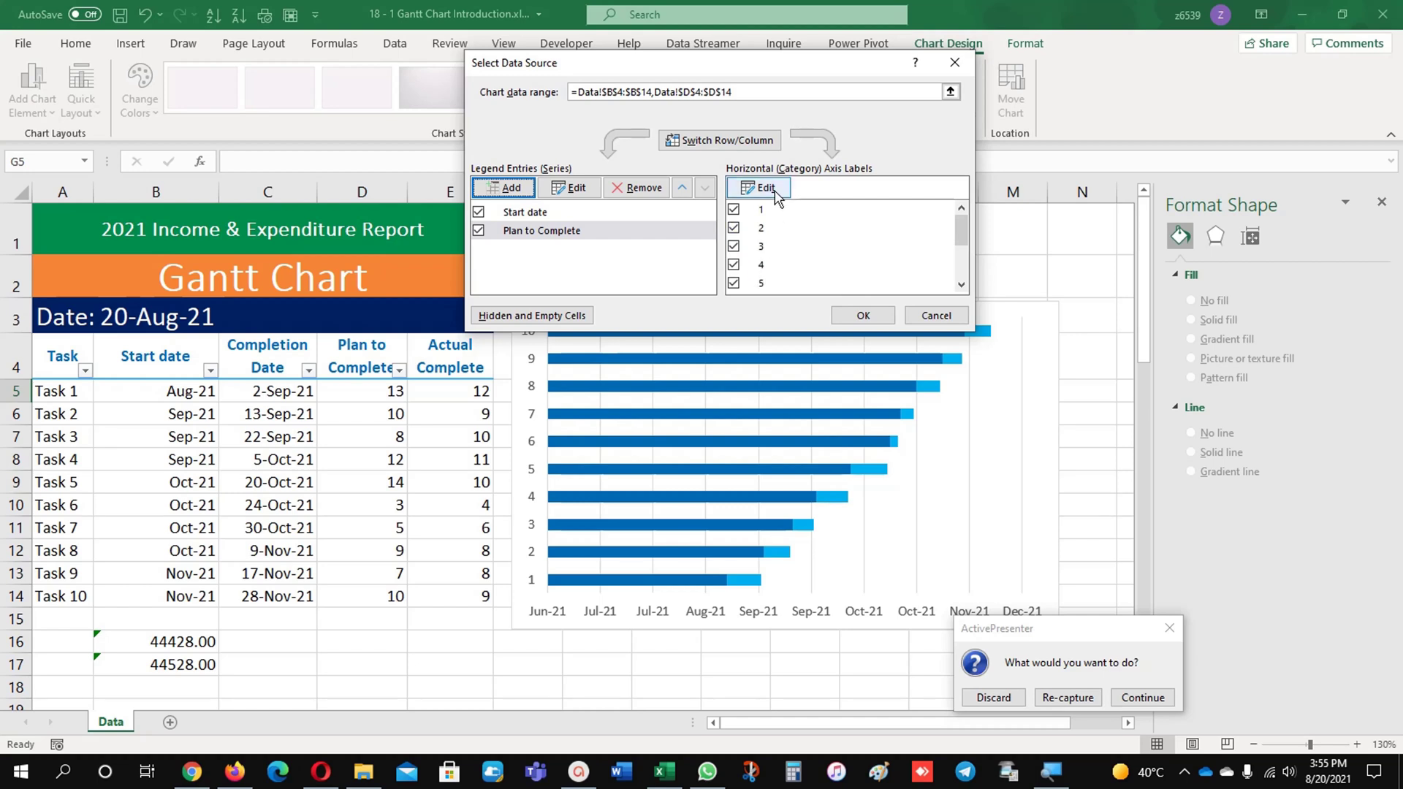
Use A5:A14 (Task 1 to Task 10) as the category axis labels and apply.
click(528, 240)
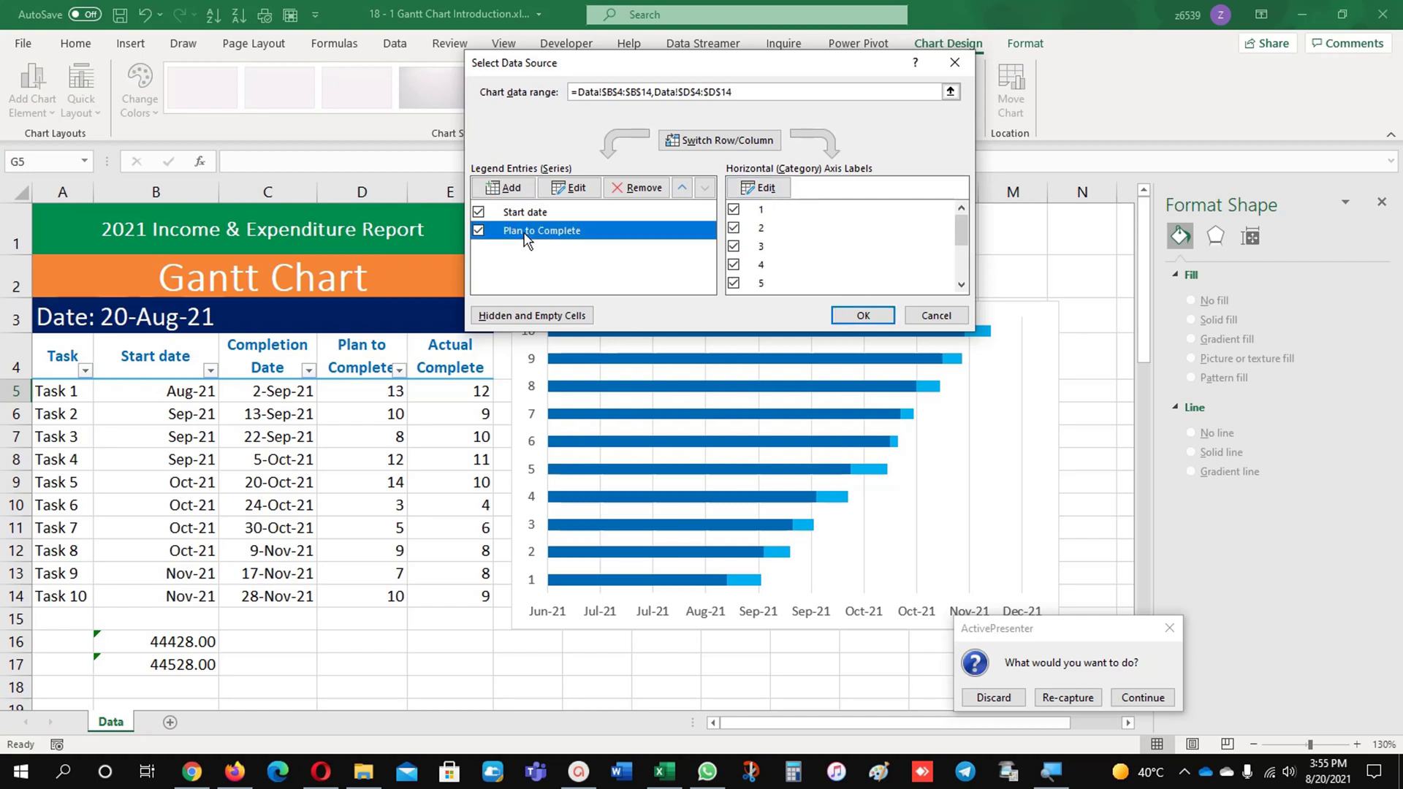
click(765, 188)
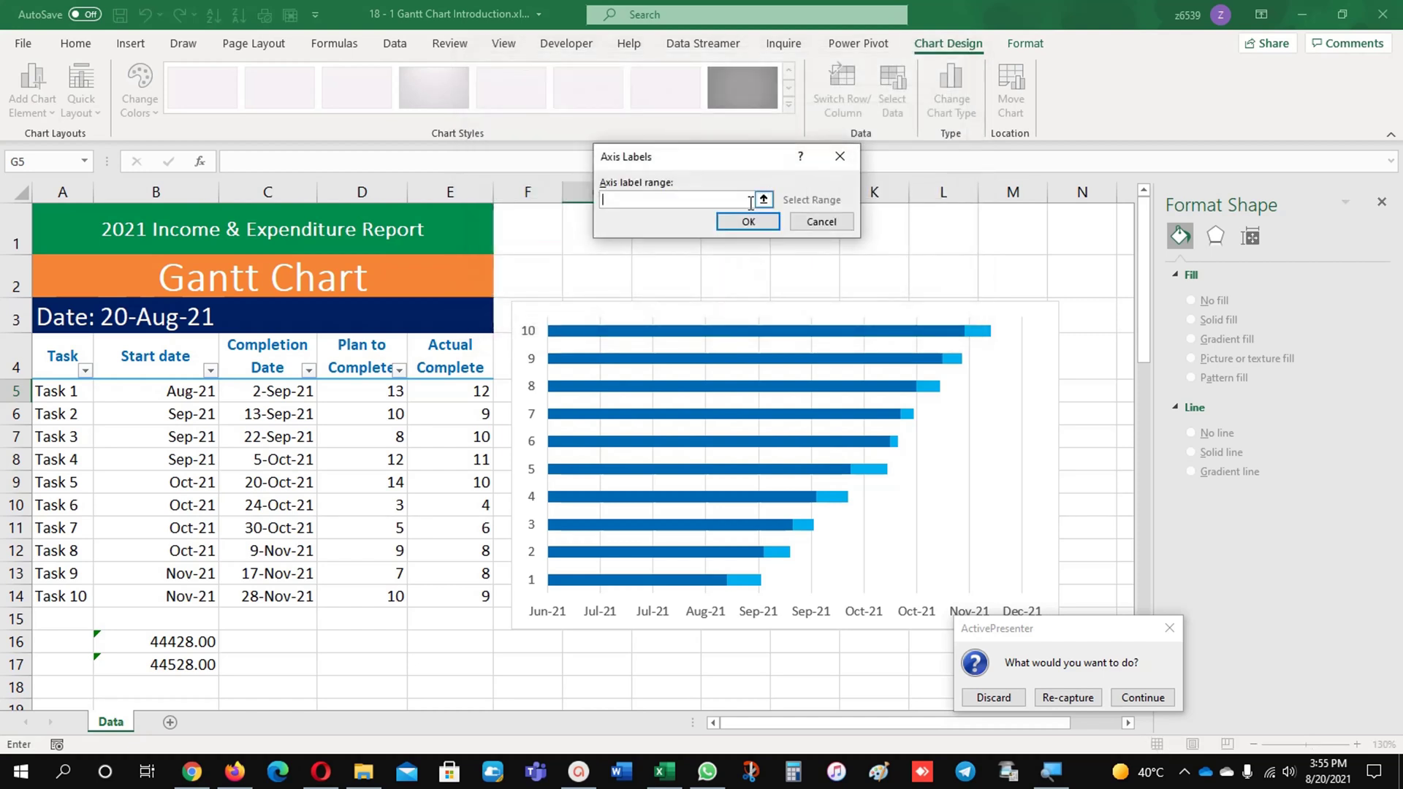
drag(71, 388, 44, 594)
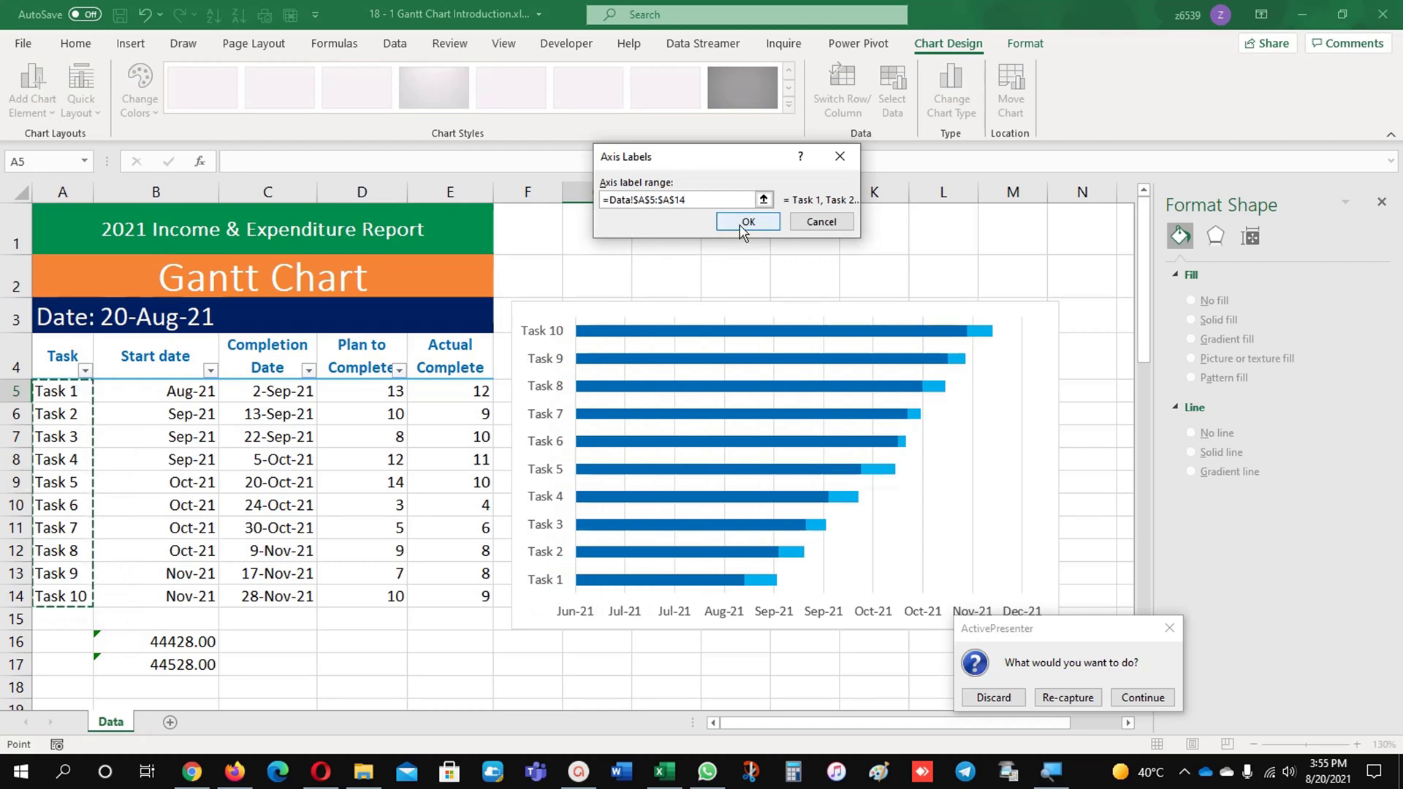
click(745, 220)
click(864, 315)
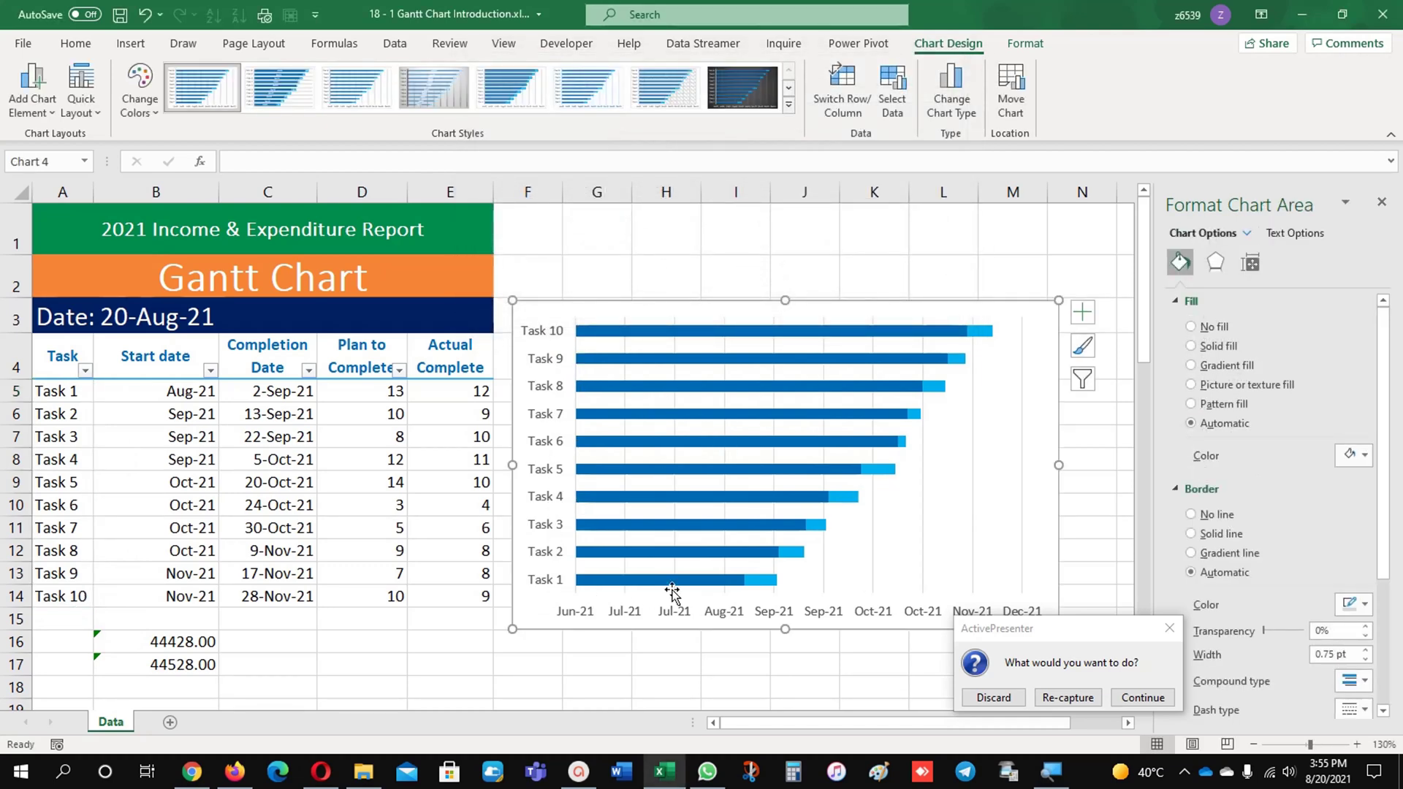
Select the dark blue Start date bars to show their formatting options.
click(560, 343)
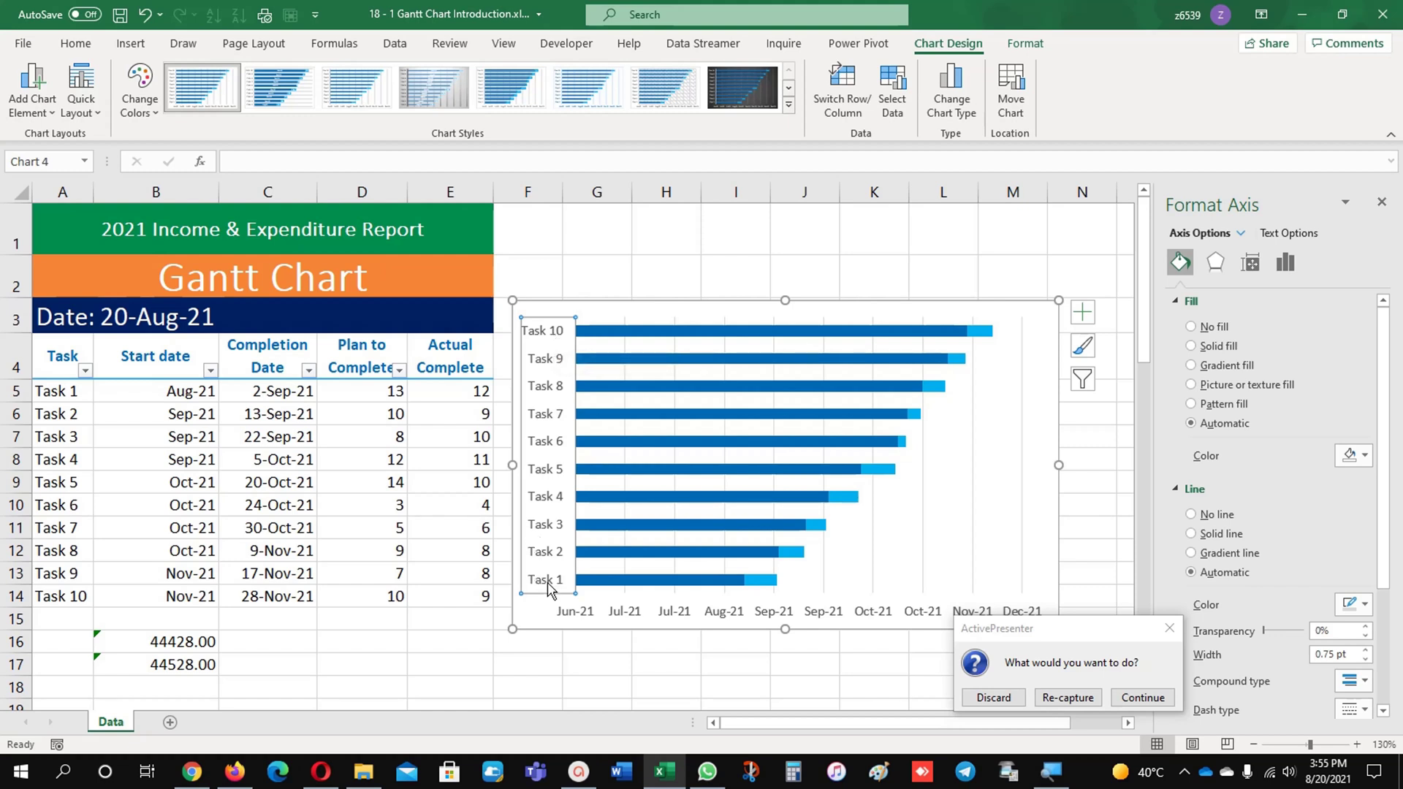
click(1141, 689)
click(925, 465)
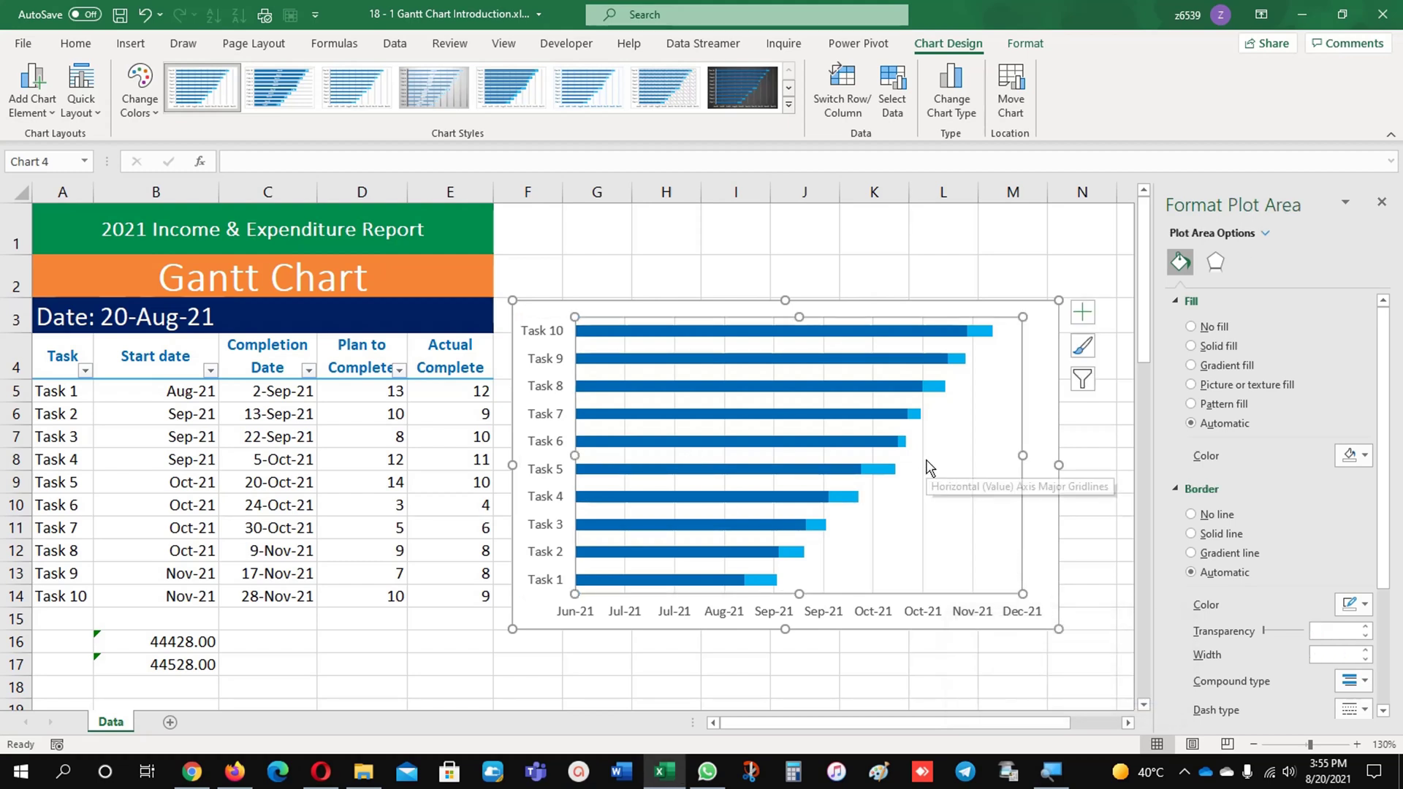
click(667, 331)
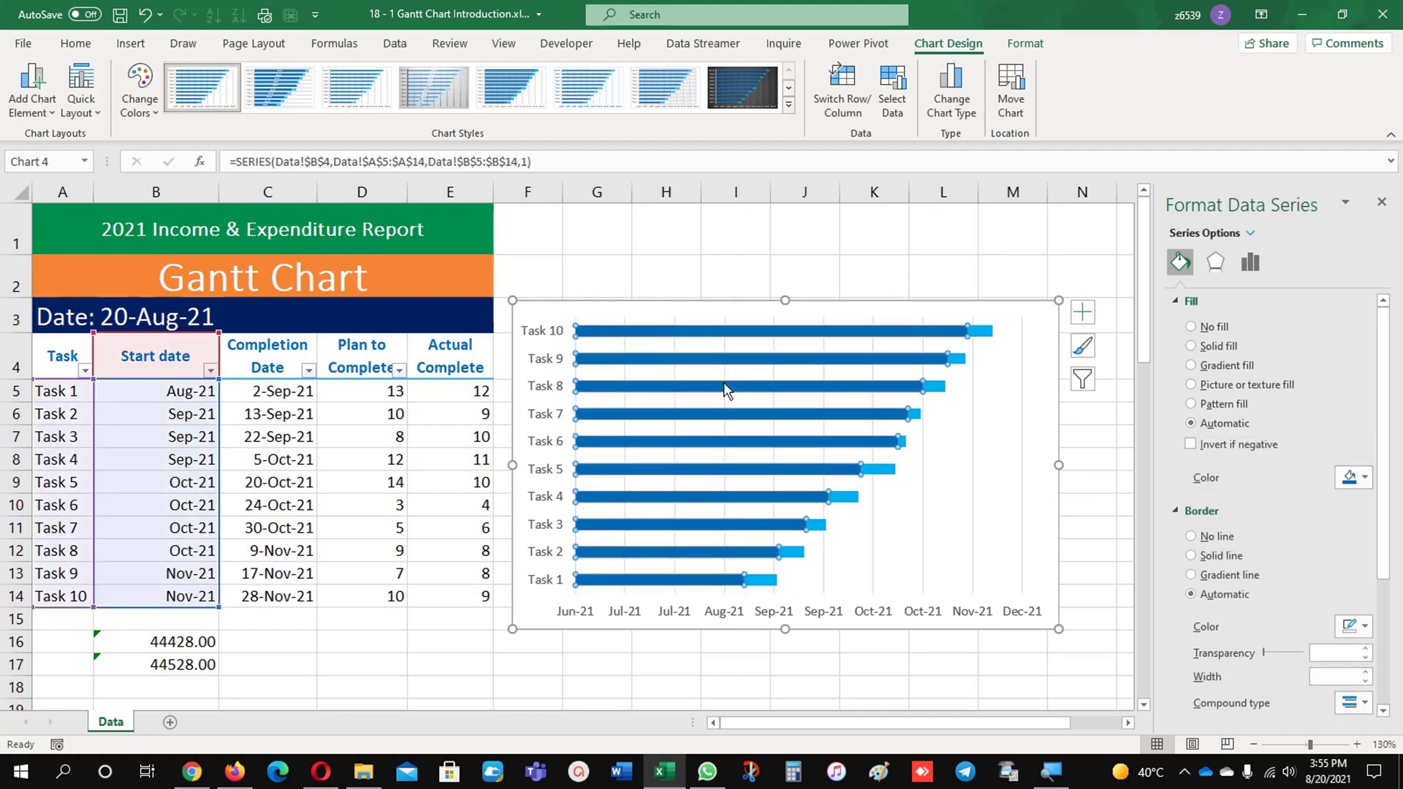
Browse the Start date series settings in the Format Data Series pane.
click(1250, 263)
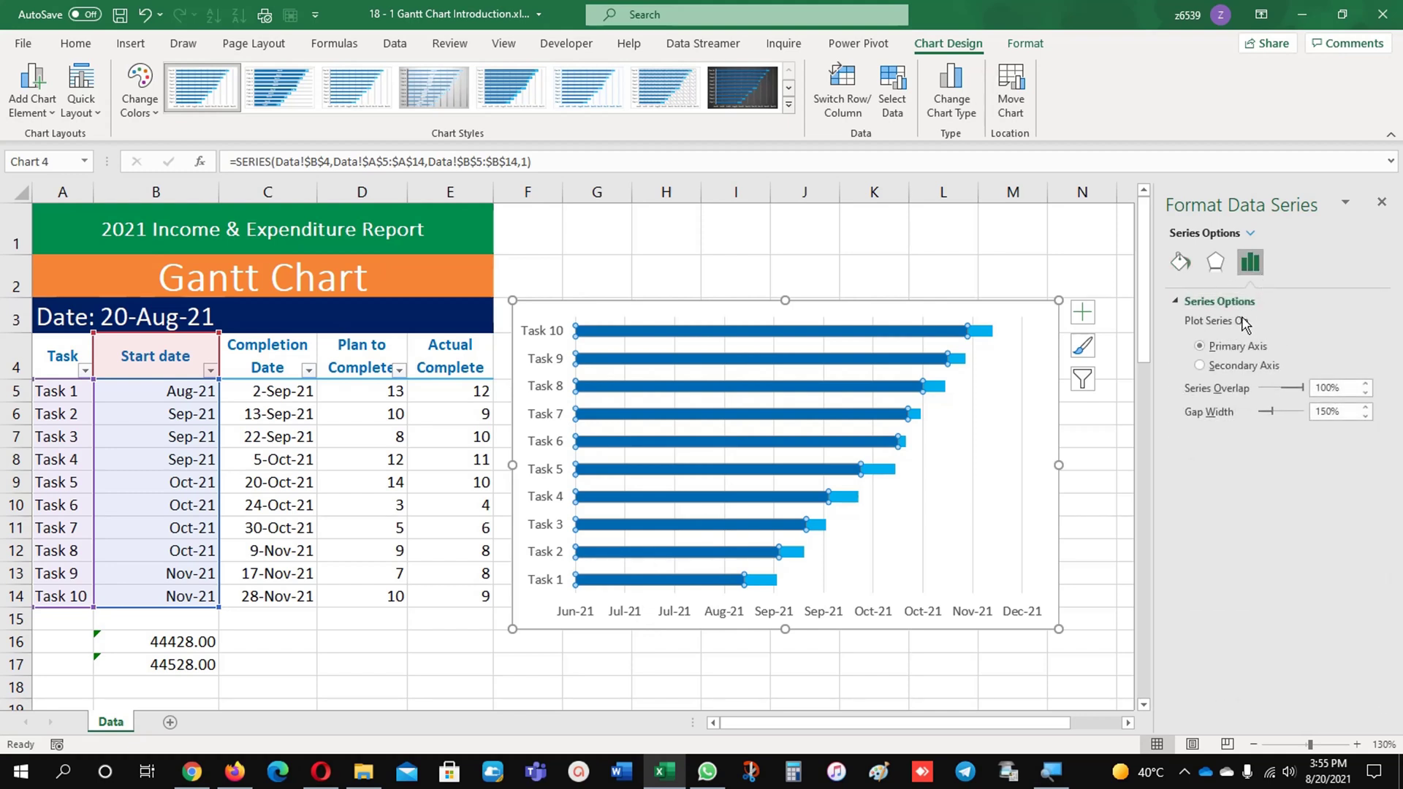
click(879, 328)
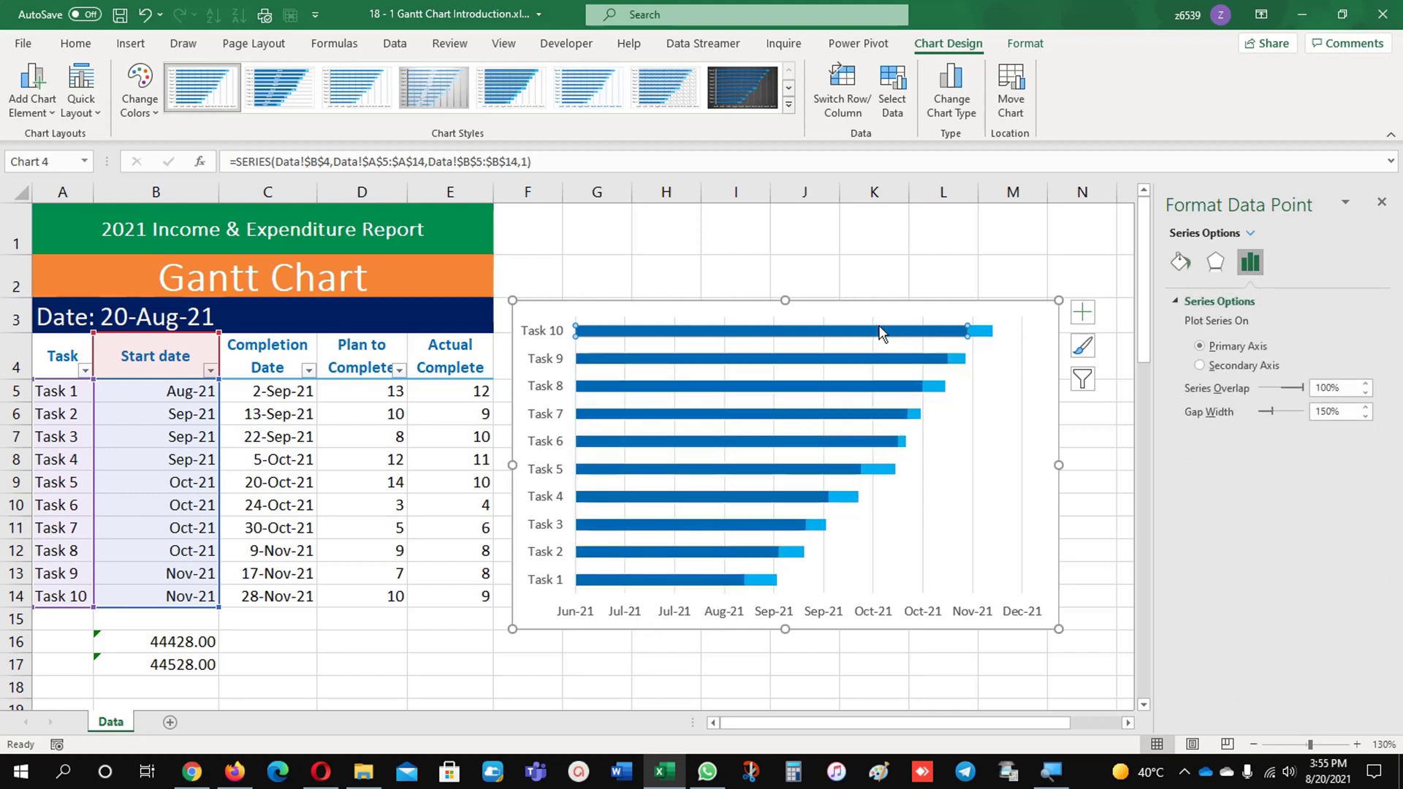
click(1250, 232)
click(1246, 355)
click(1213, 265)
click(1250, 262)
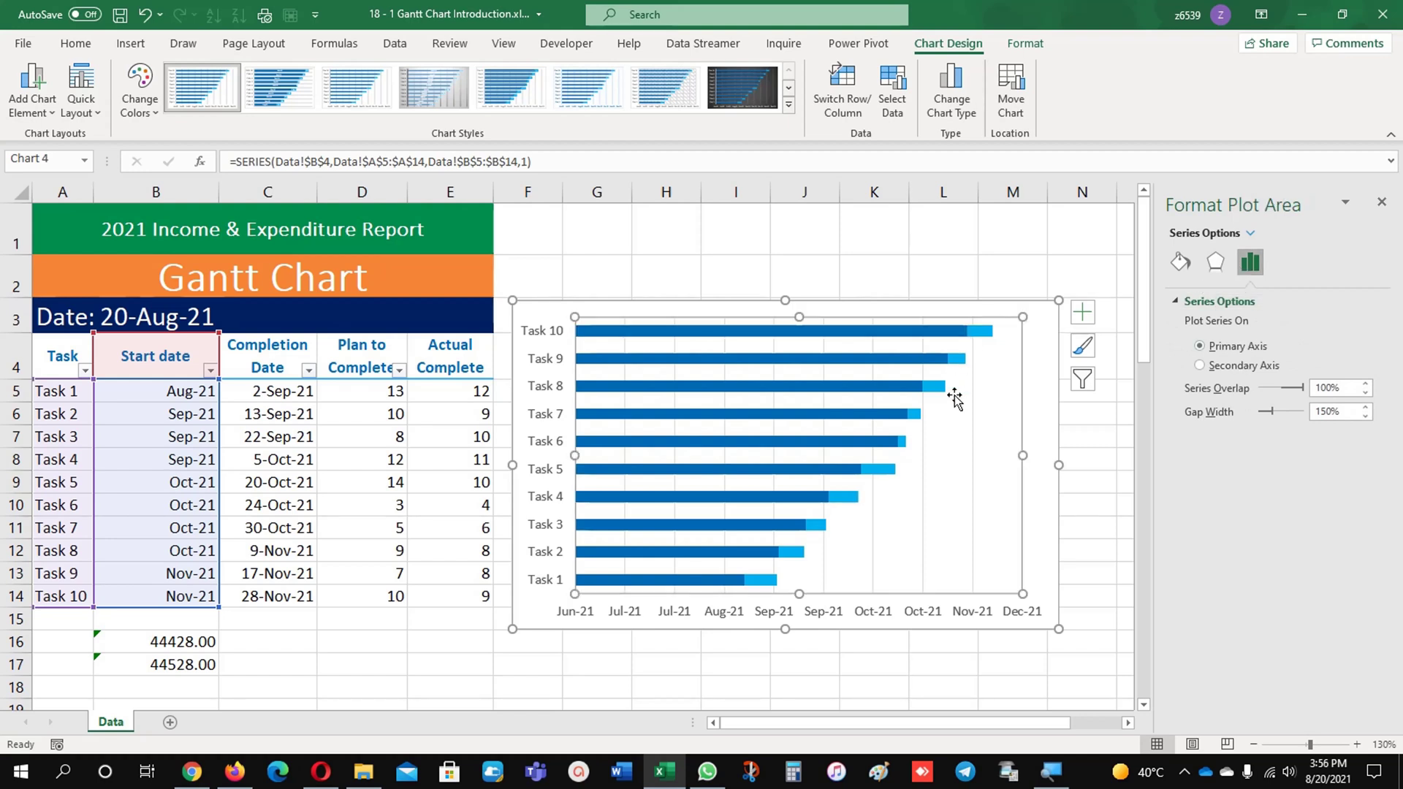
click(840, 370)
click(840, 365)
click(1250, 261)
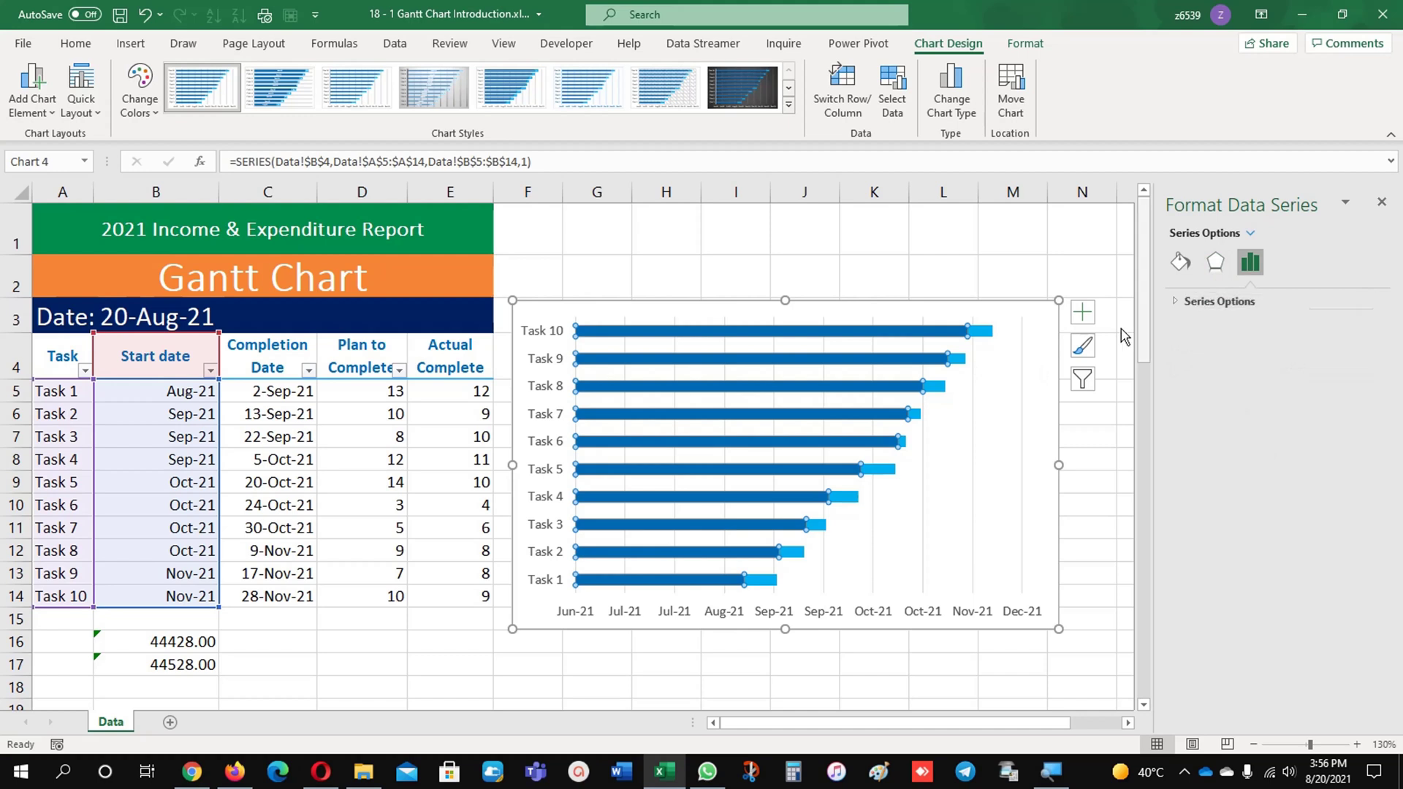
click(870, 331)
Select the task-name axis and expand its Axis Options.
click(621, 348)
click(552, 344)
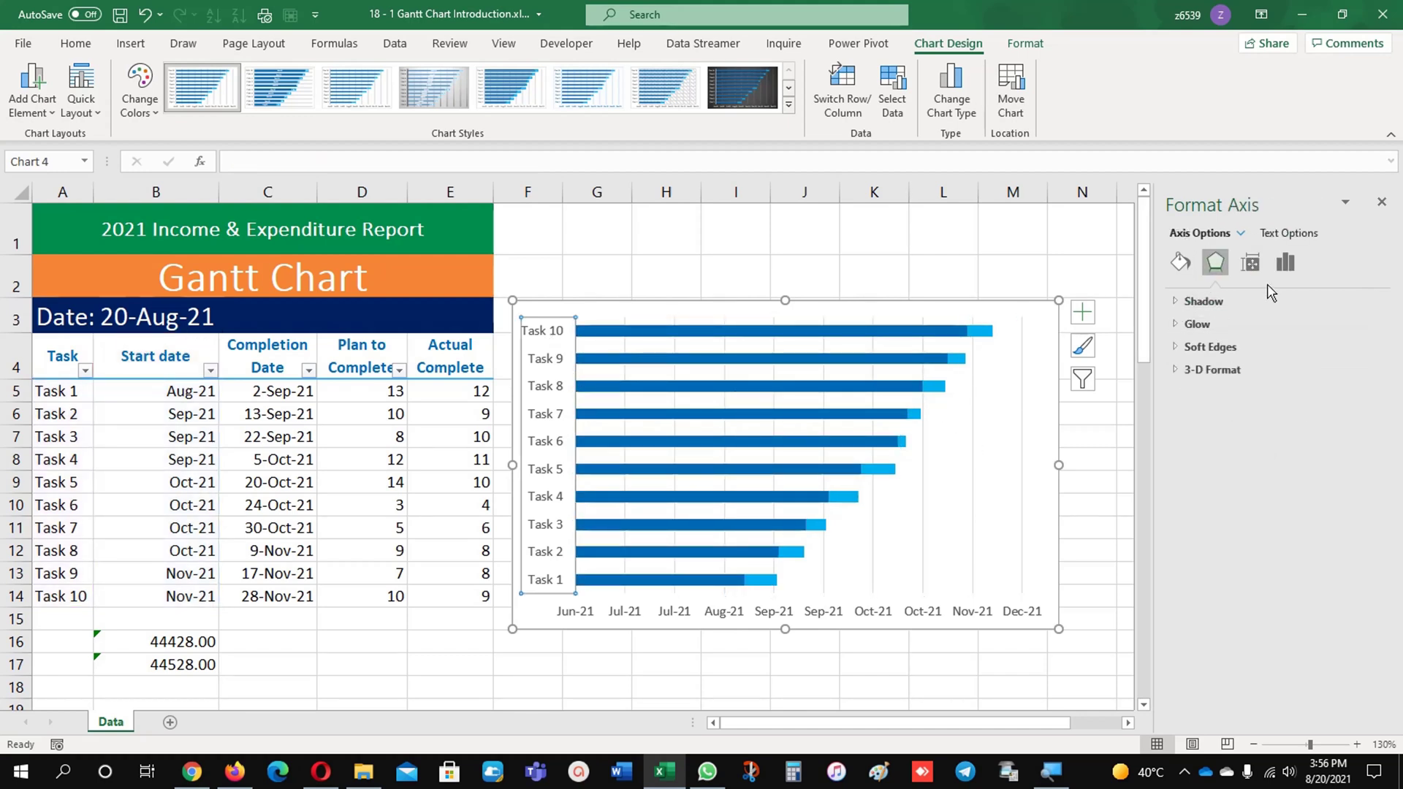
click(1285, 262)
click(1191, 301)
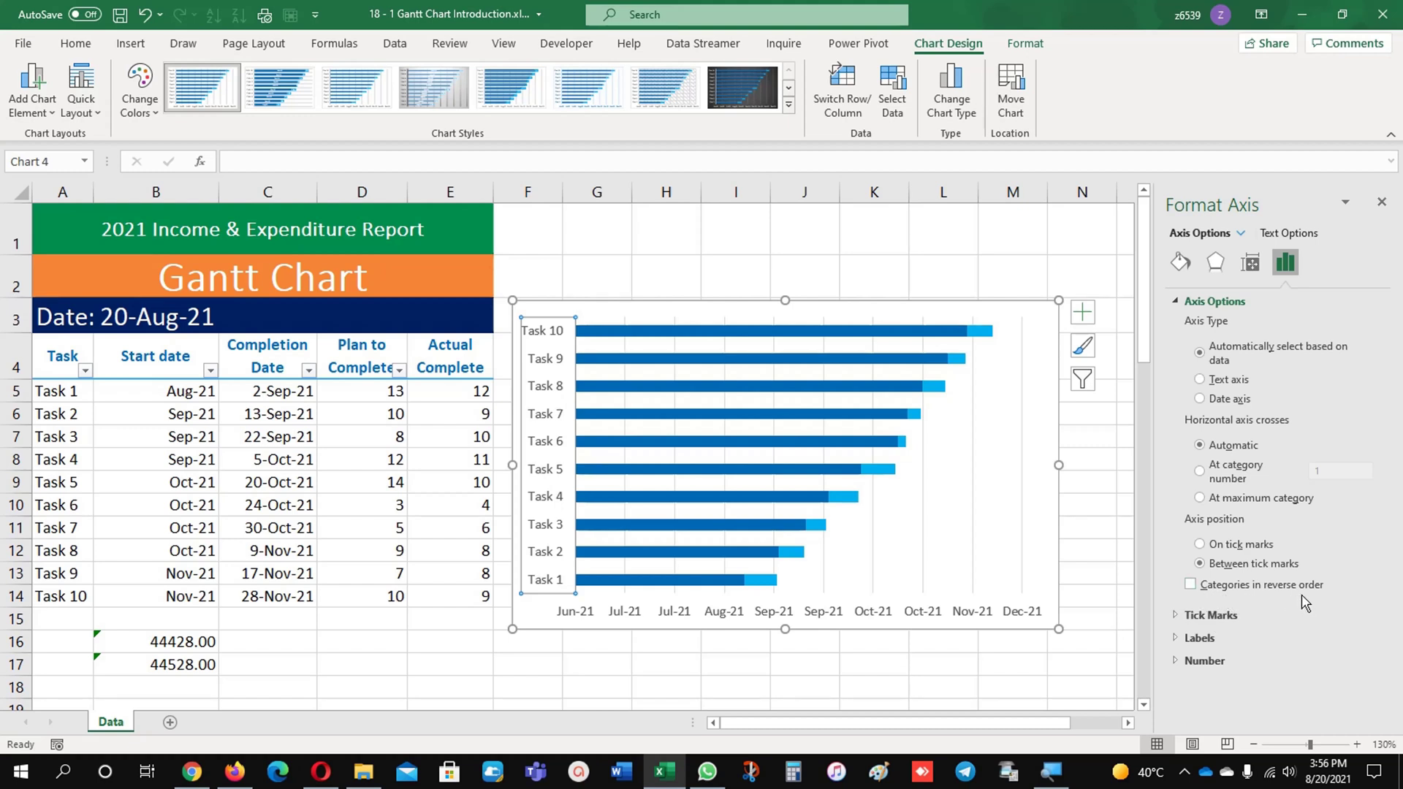
Tick Categories in reverse order so Task 1 appears at the top.
click(1268, 594)
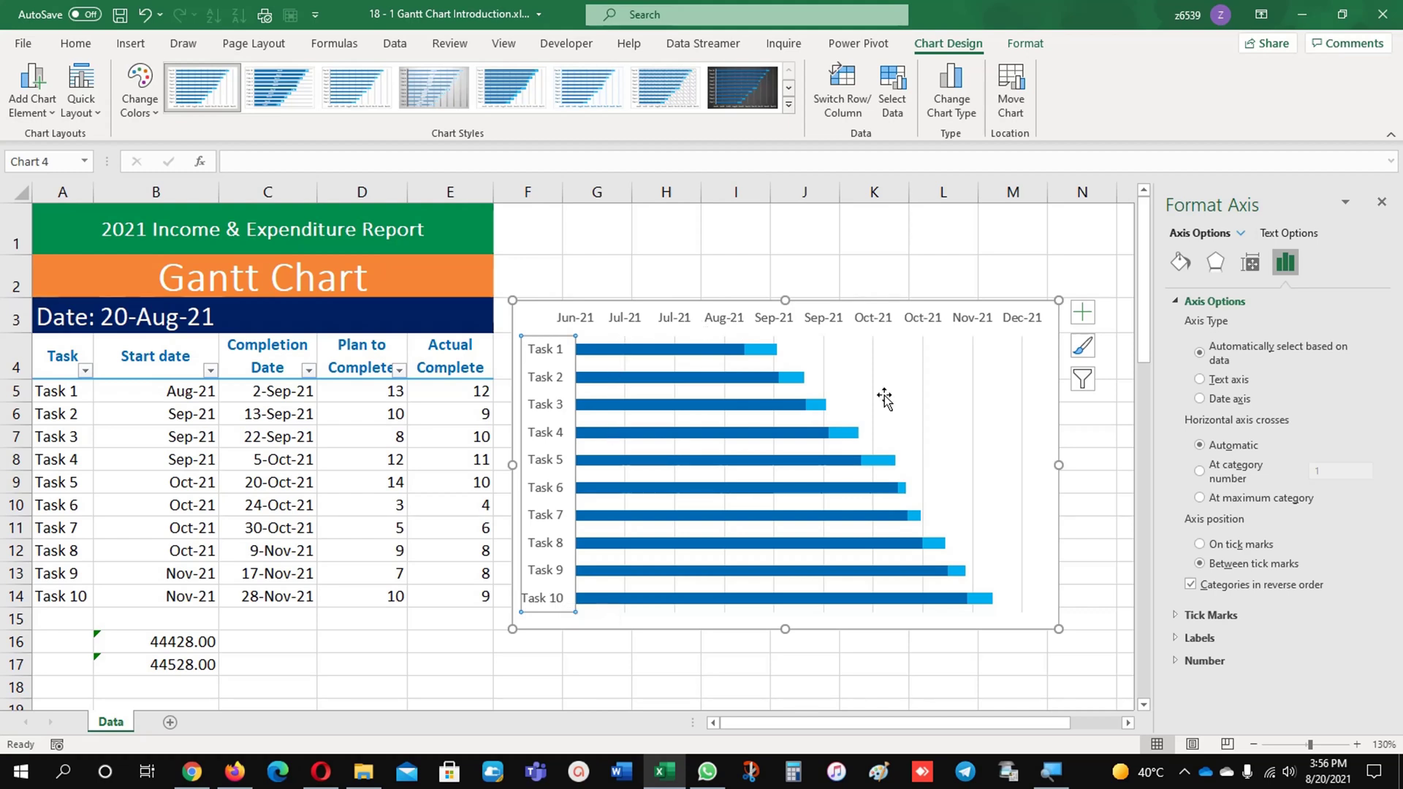
click(799, 319)
Give the Start date bars No fill so they become invisible.
click(622, 364)
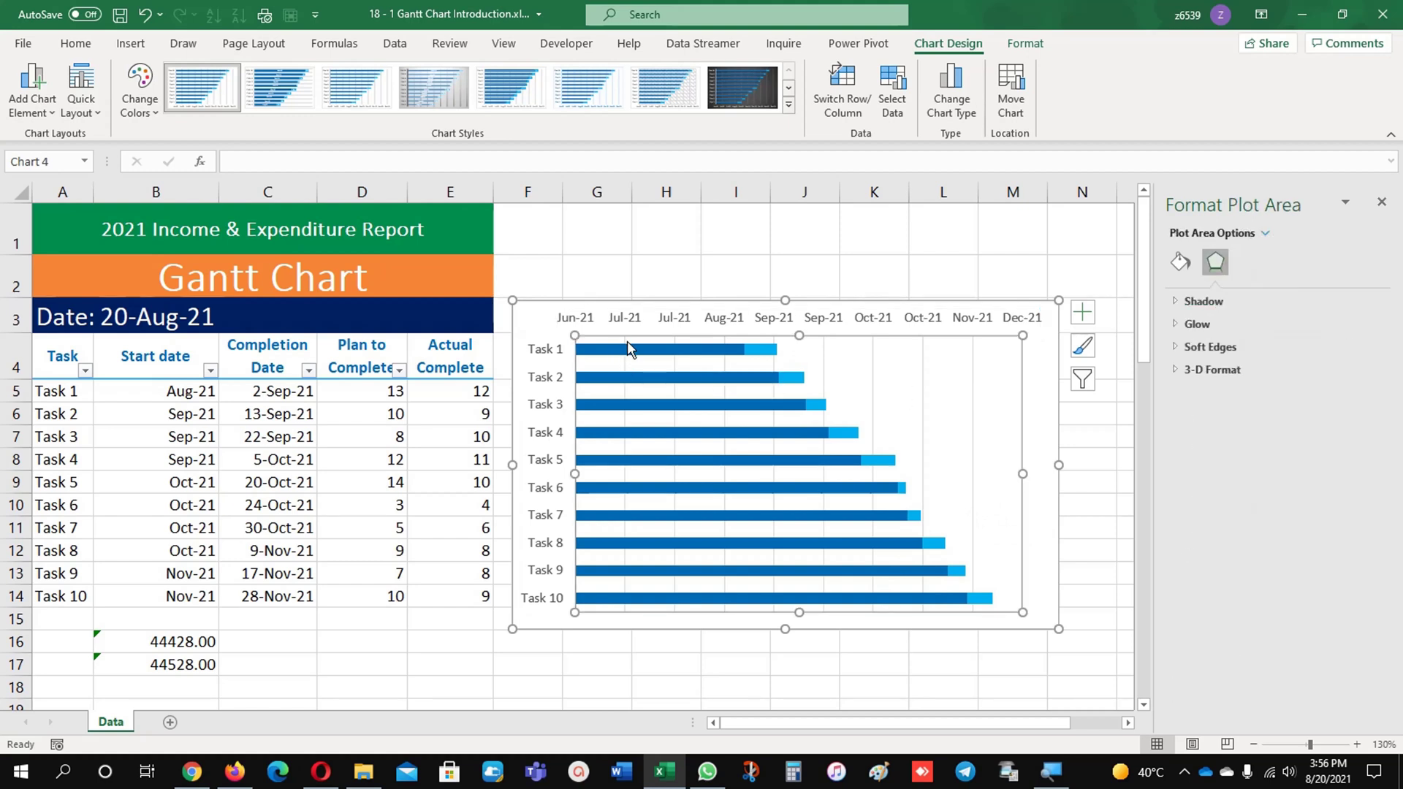
click(628, 349)
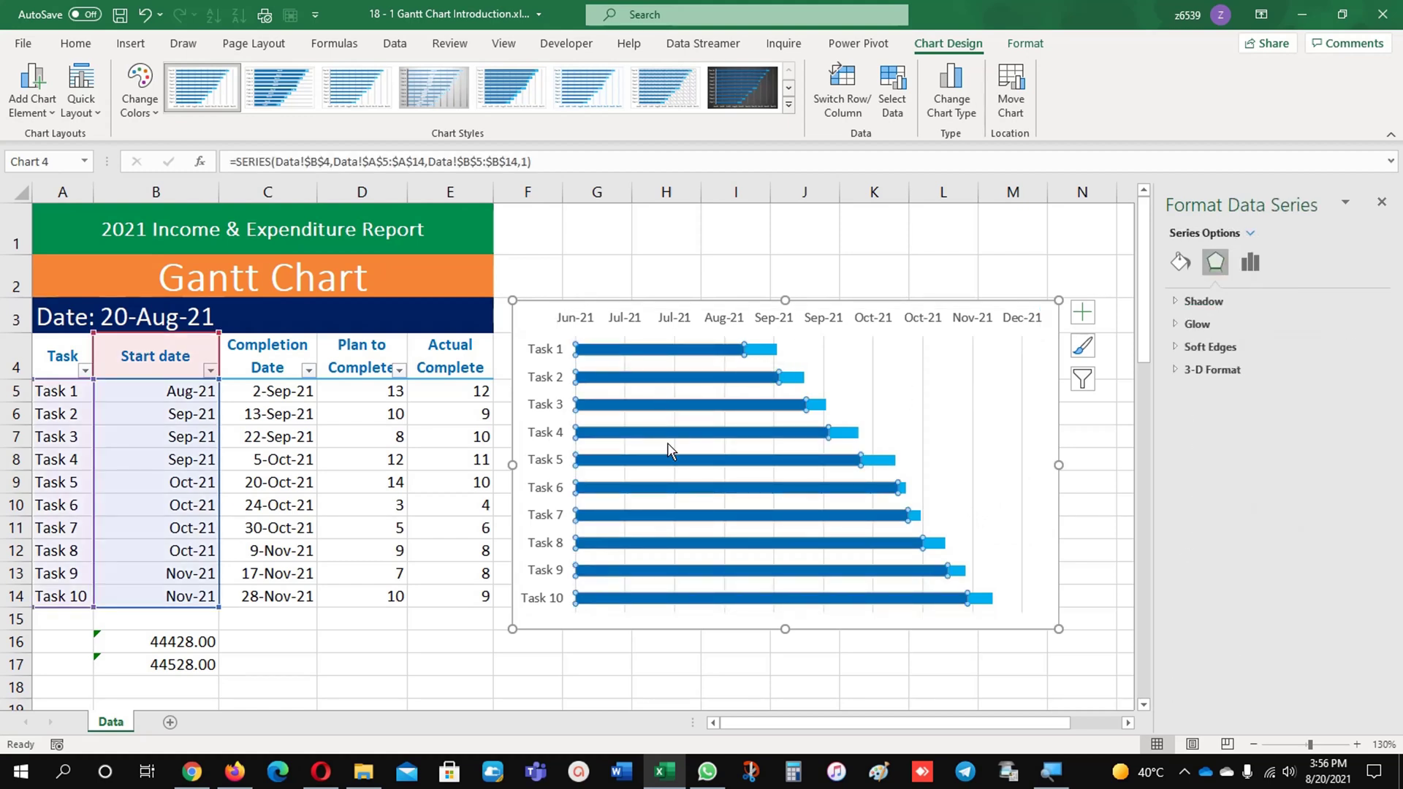
right_click(662, 351)
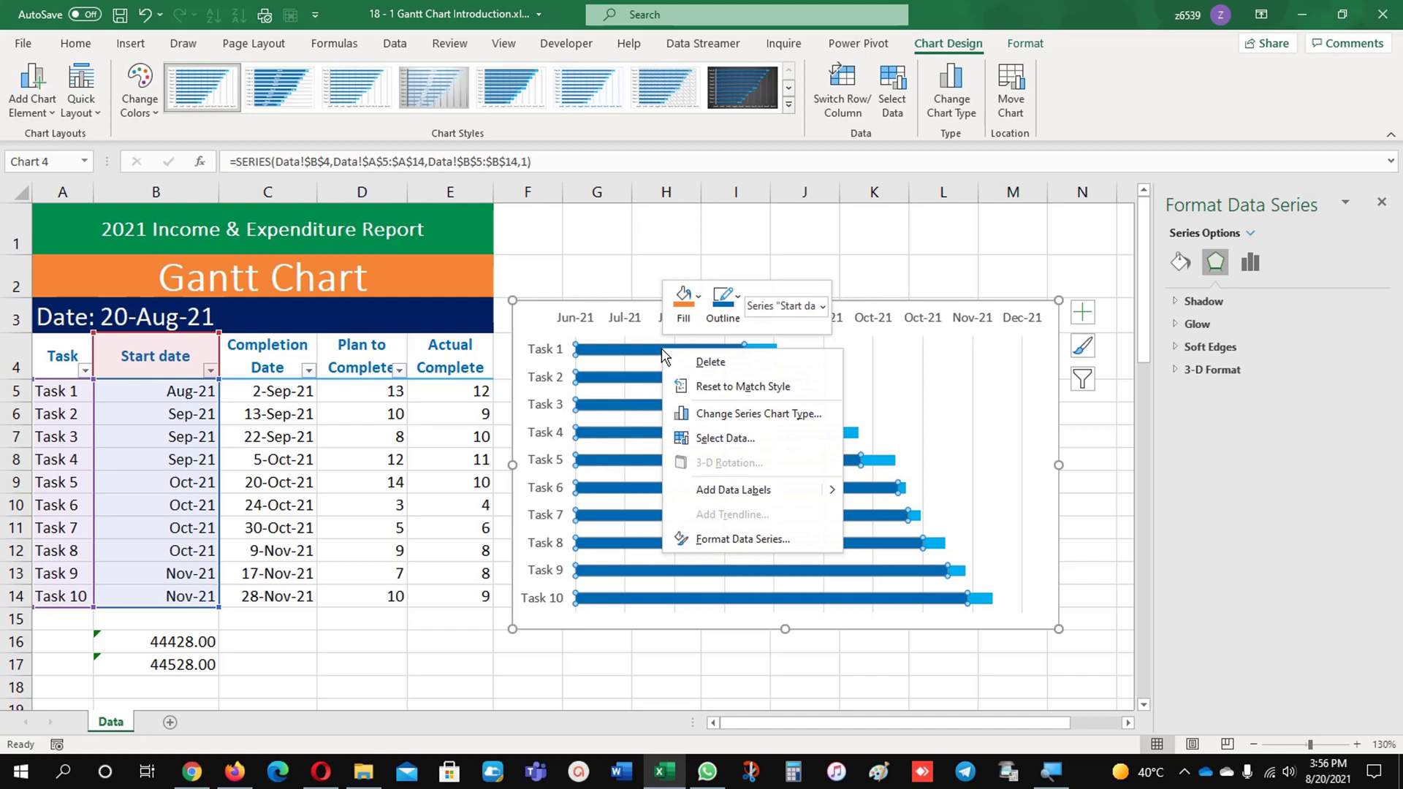
key(Escape)
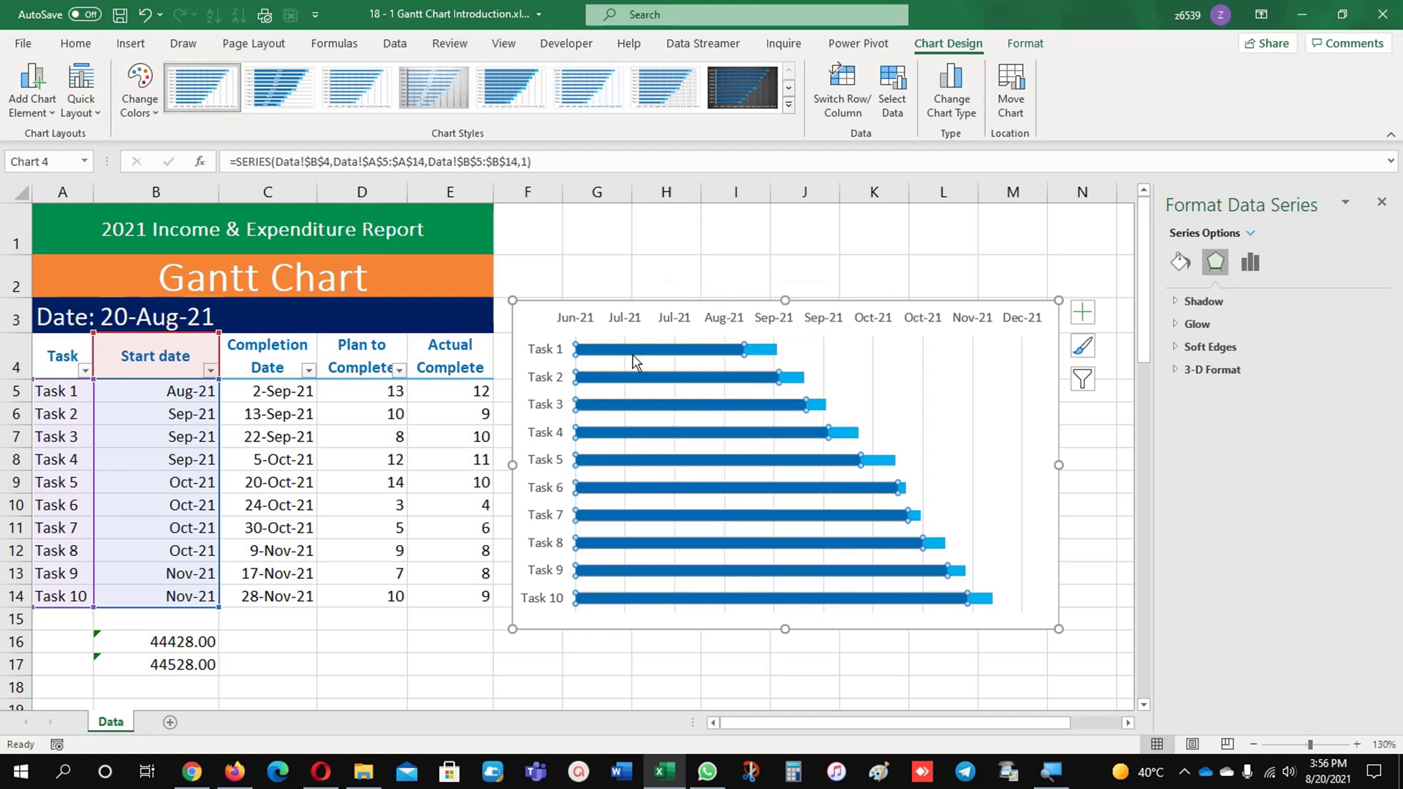
click(1183, 266)
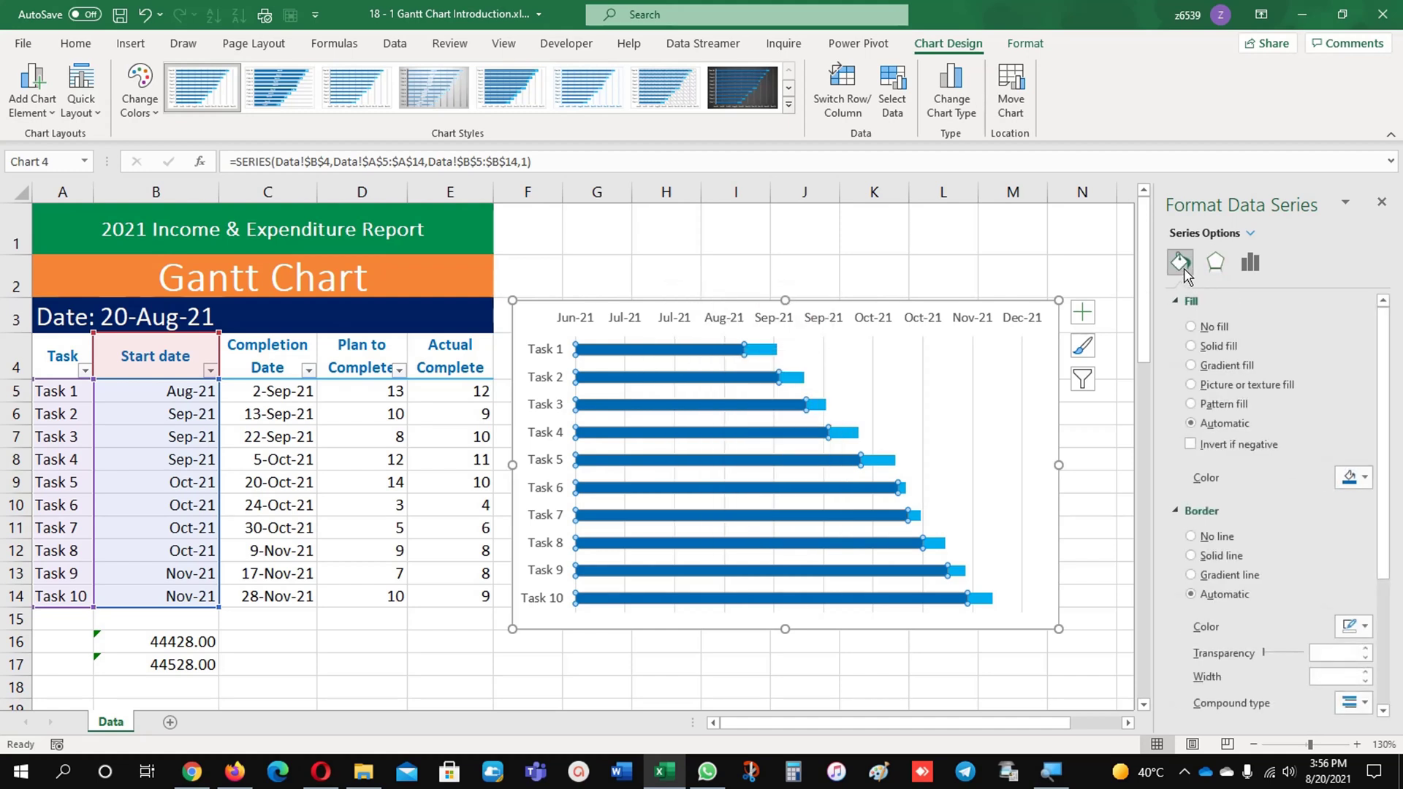
click(1213, 335)
Delete the chart's vertical gridlines.
click(1007, 413)
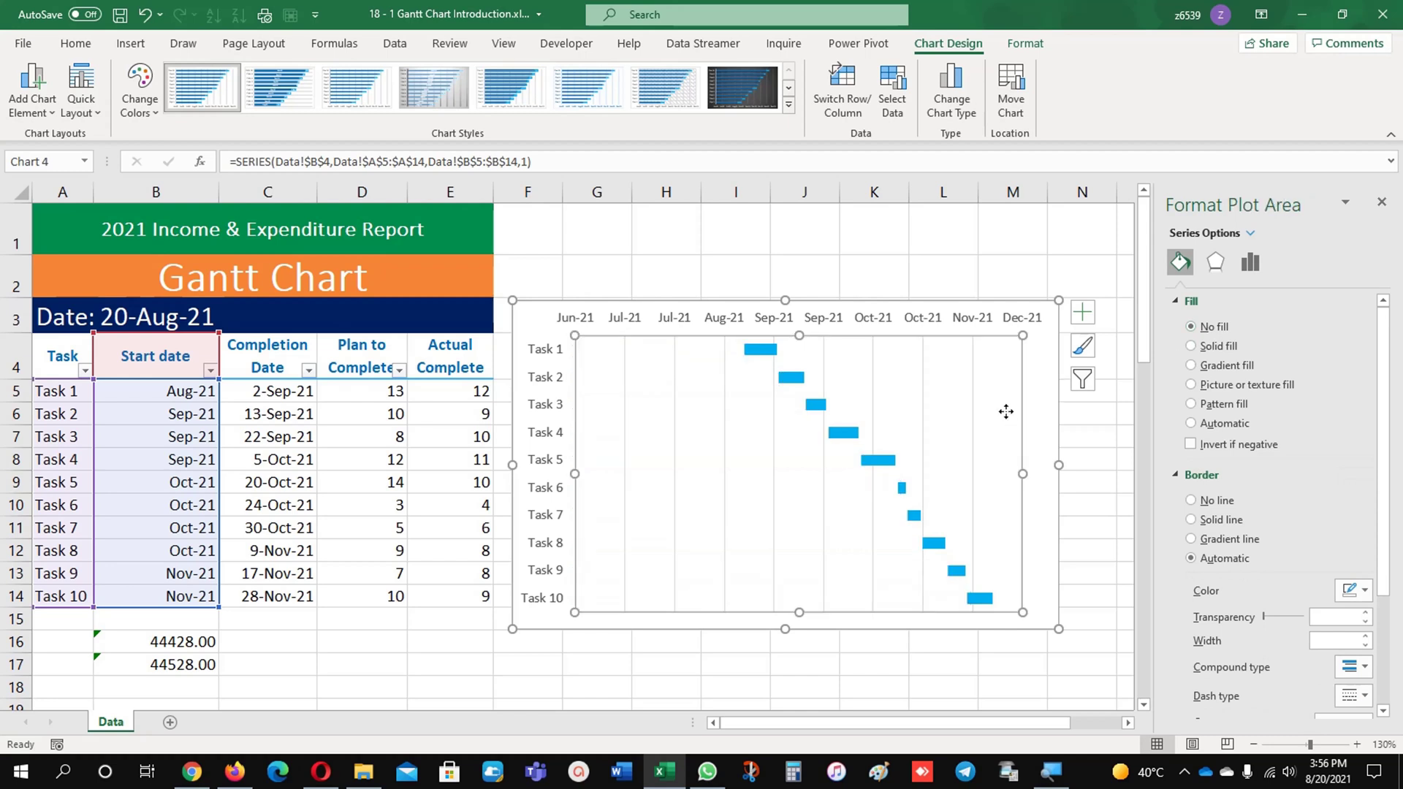
click(974, 373)
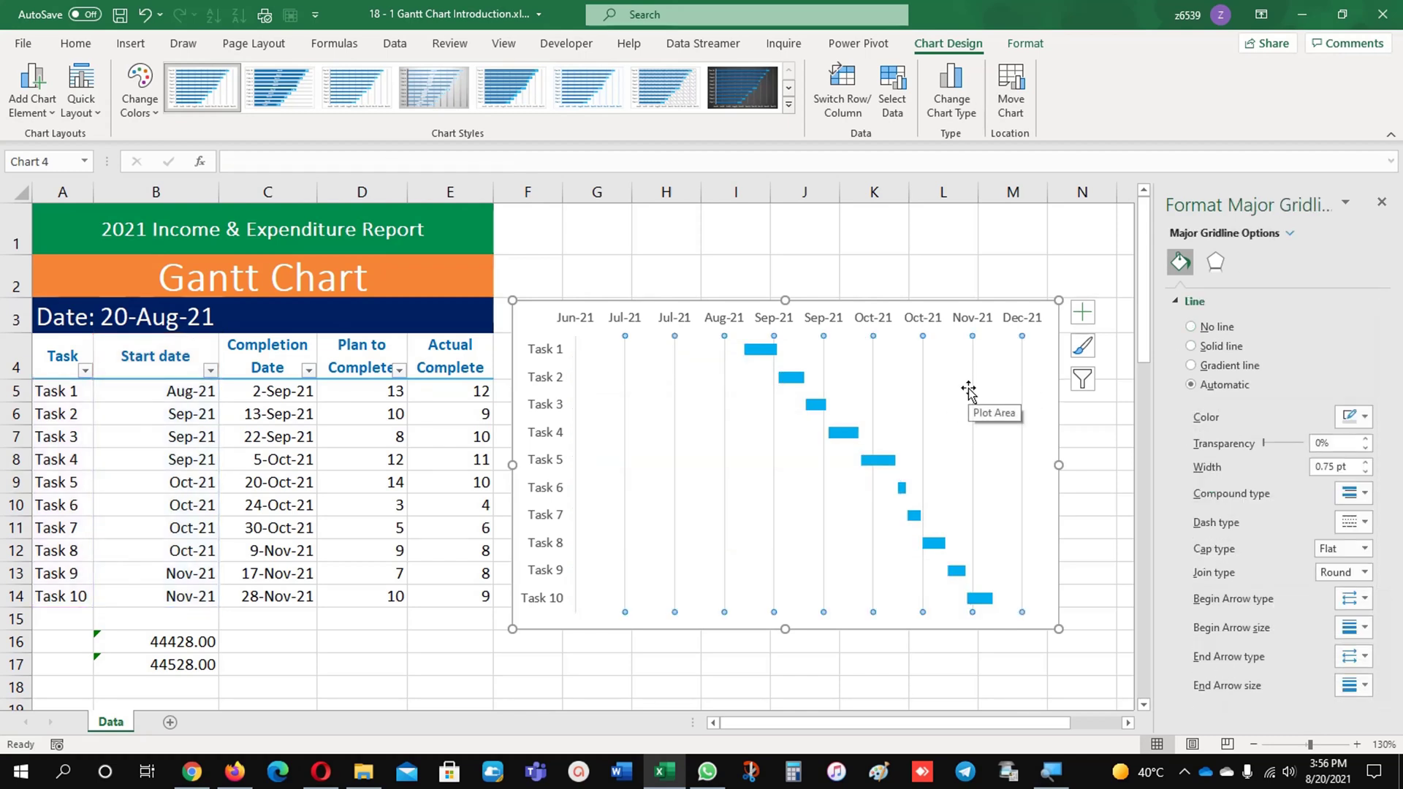
key(Delete)
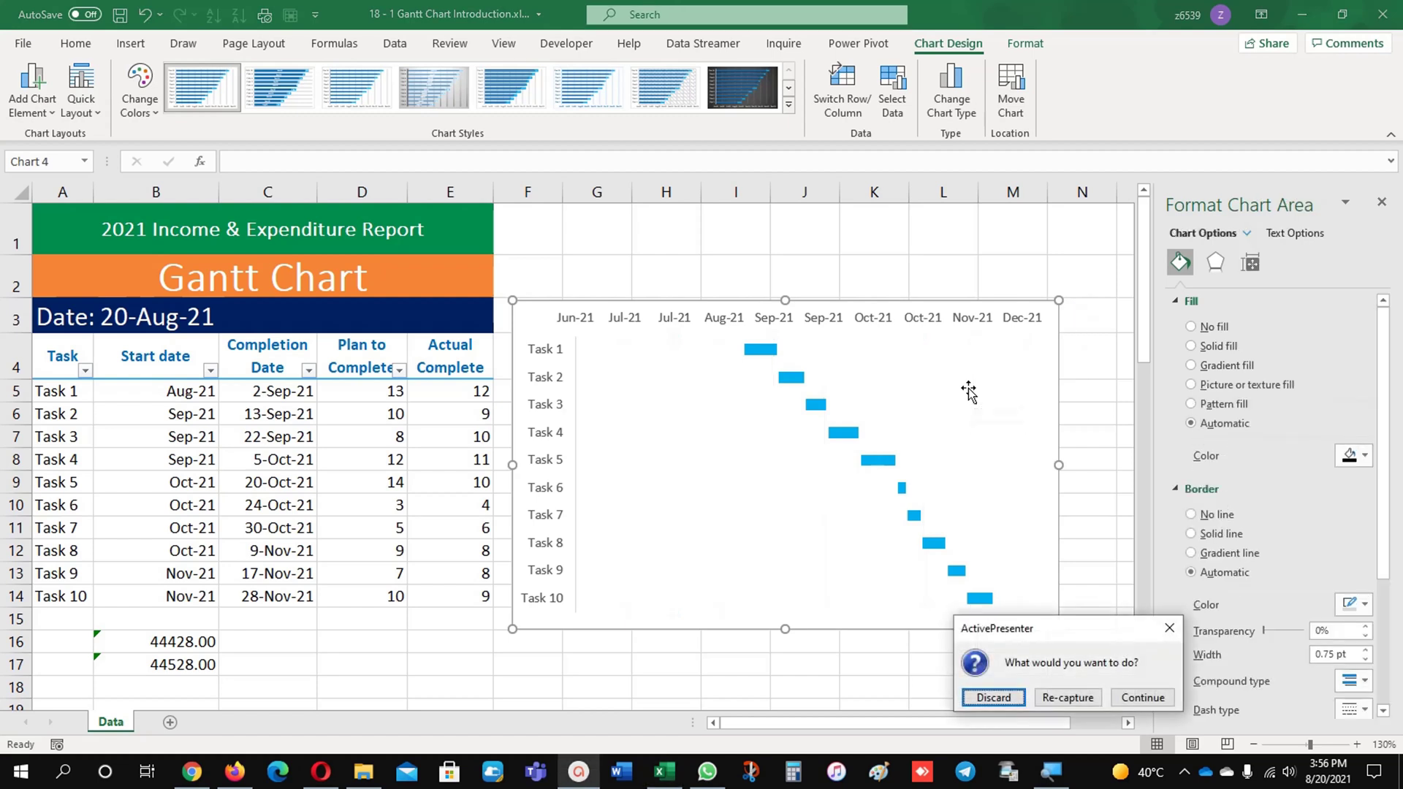
click(1138, 695)
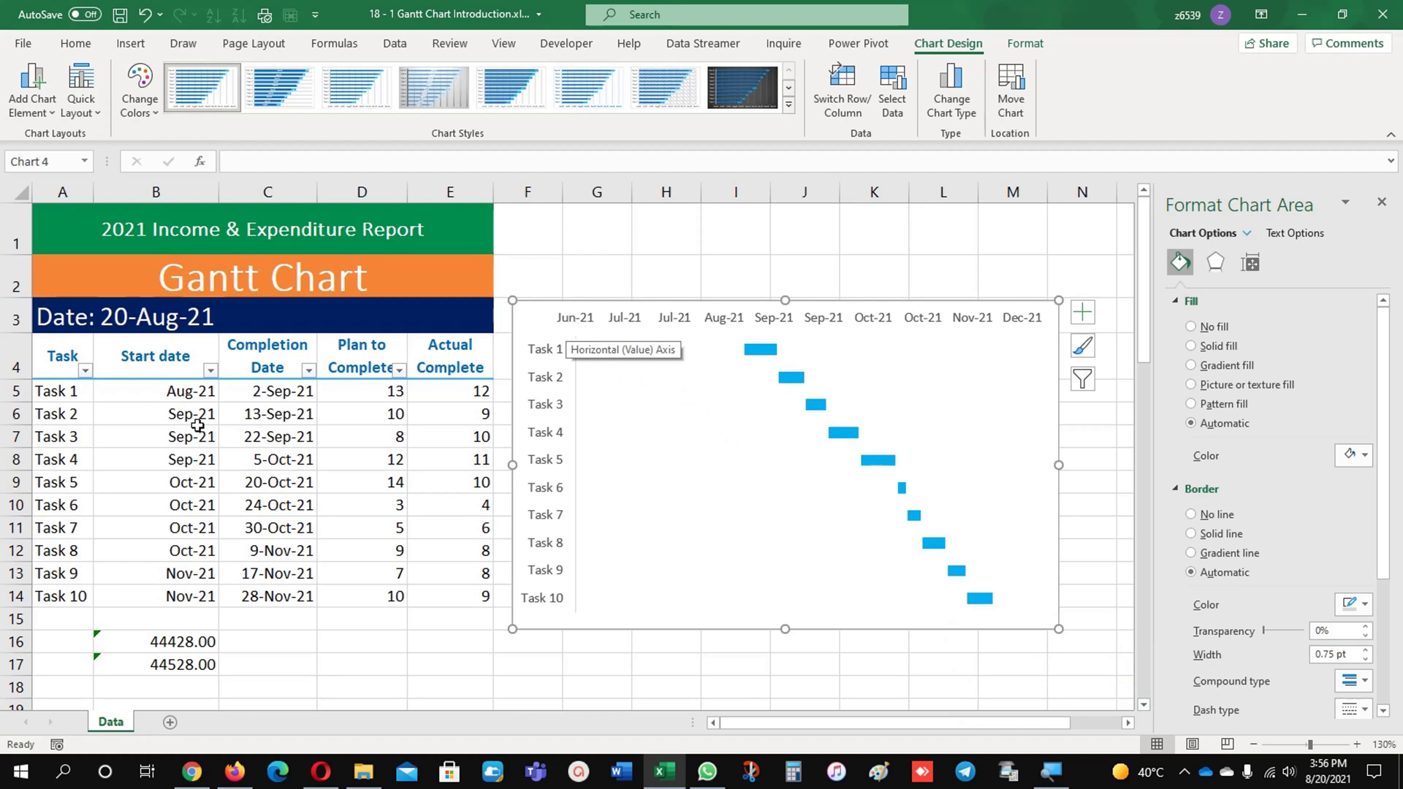
click(192, 392)
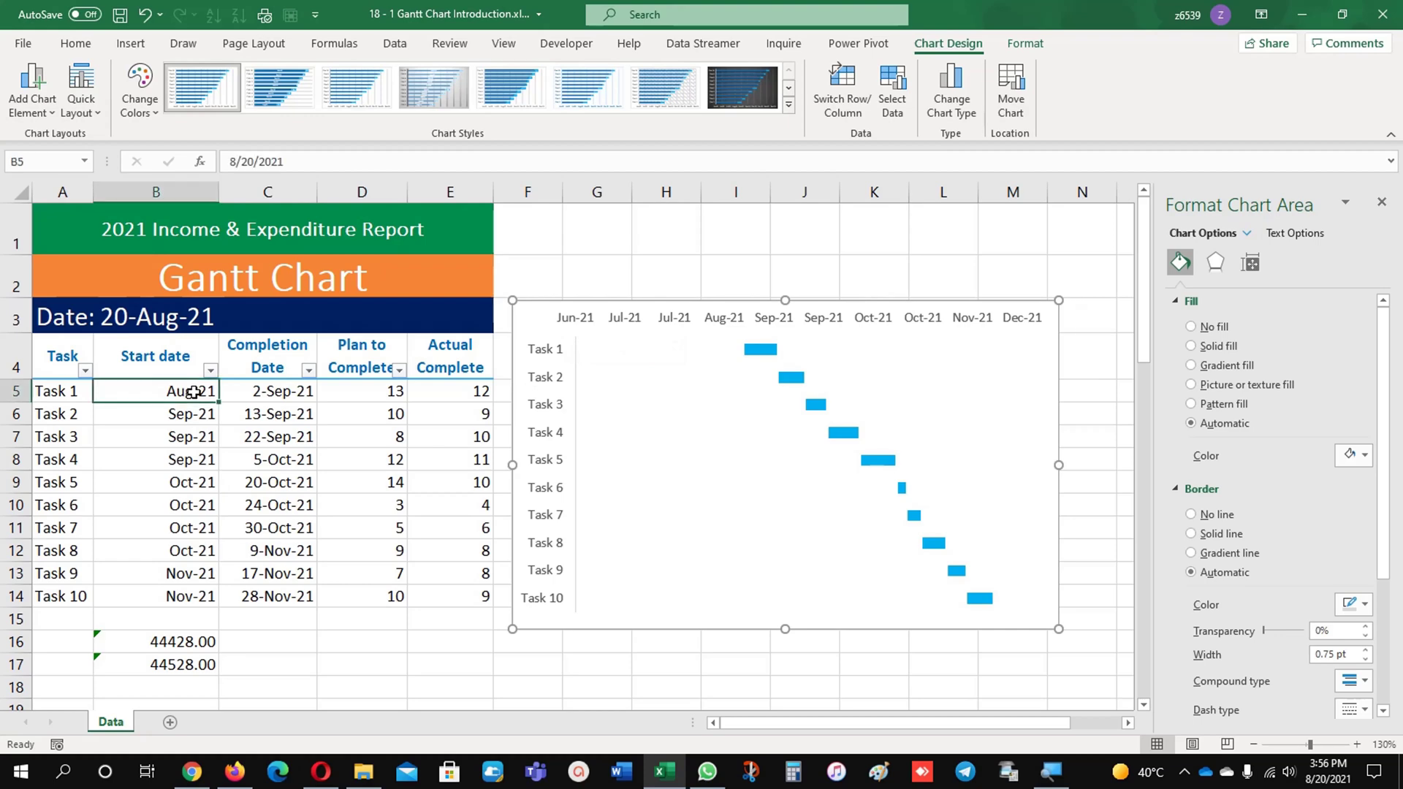
click(648, 317)
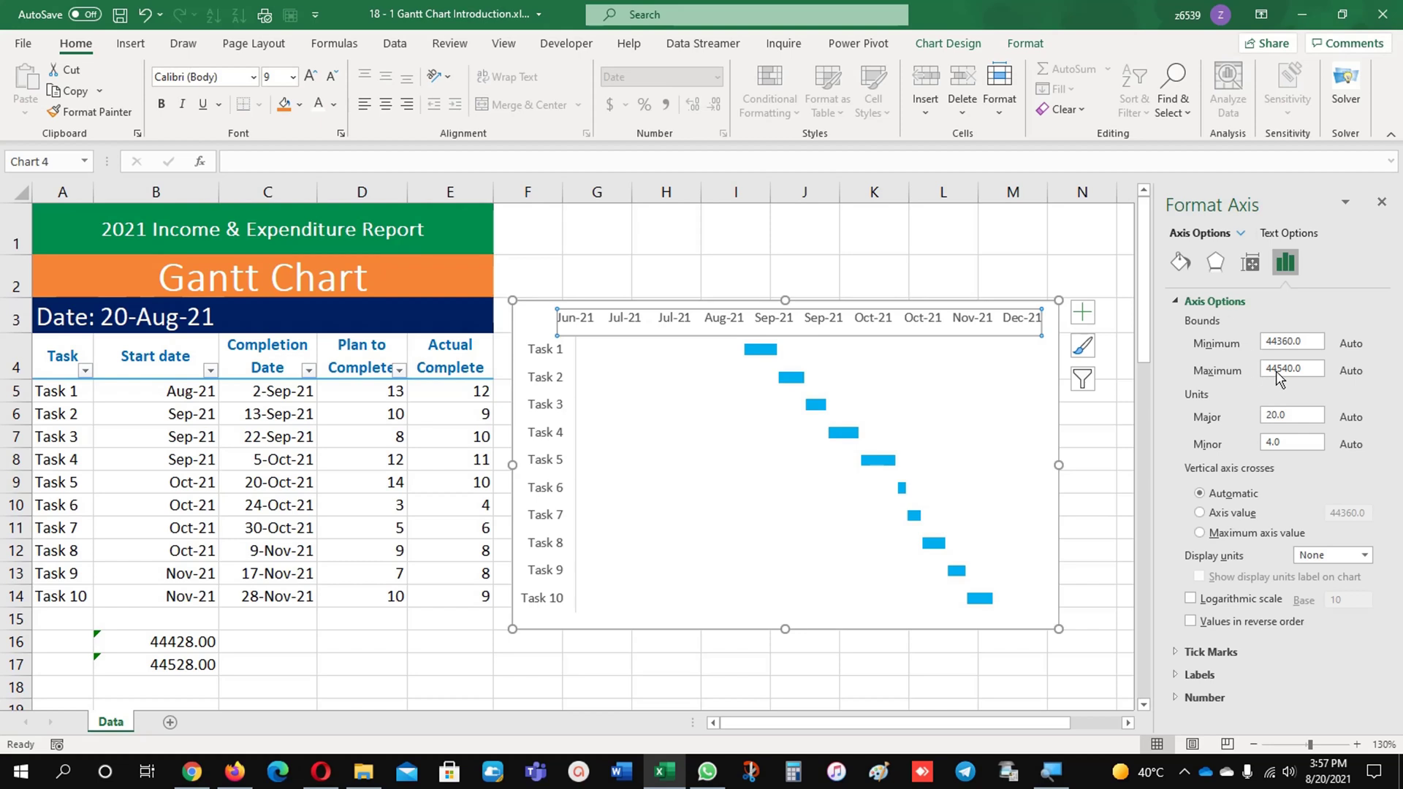
double_click(1307, 343)
double_click(1316, 369)
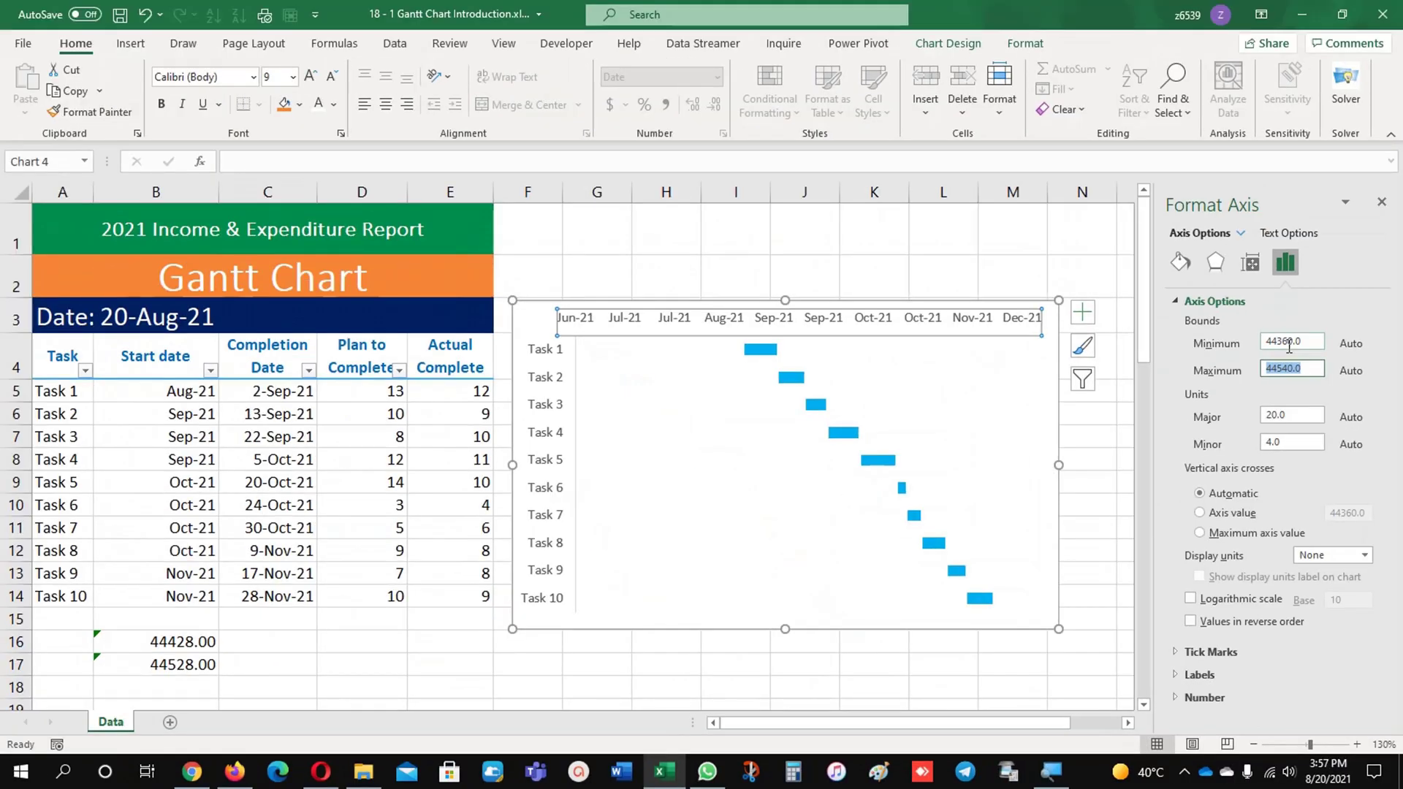
click(209, 472)
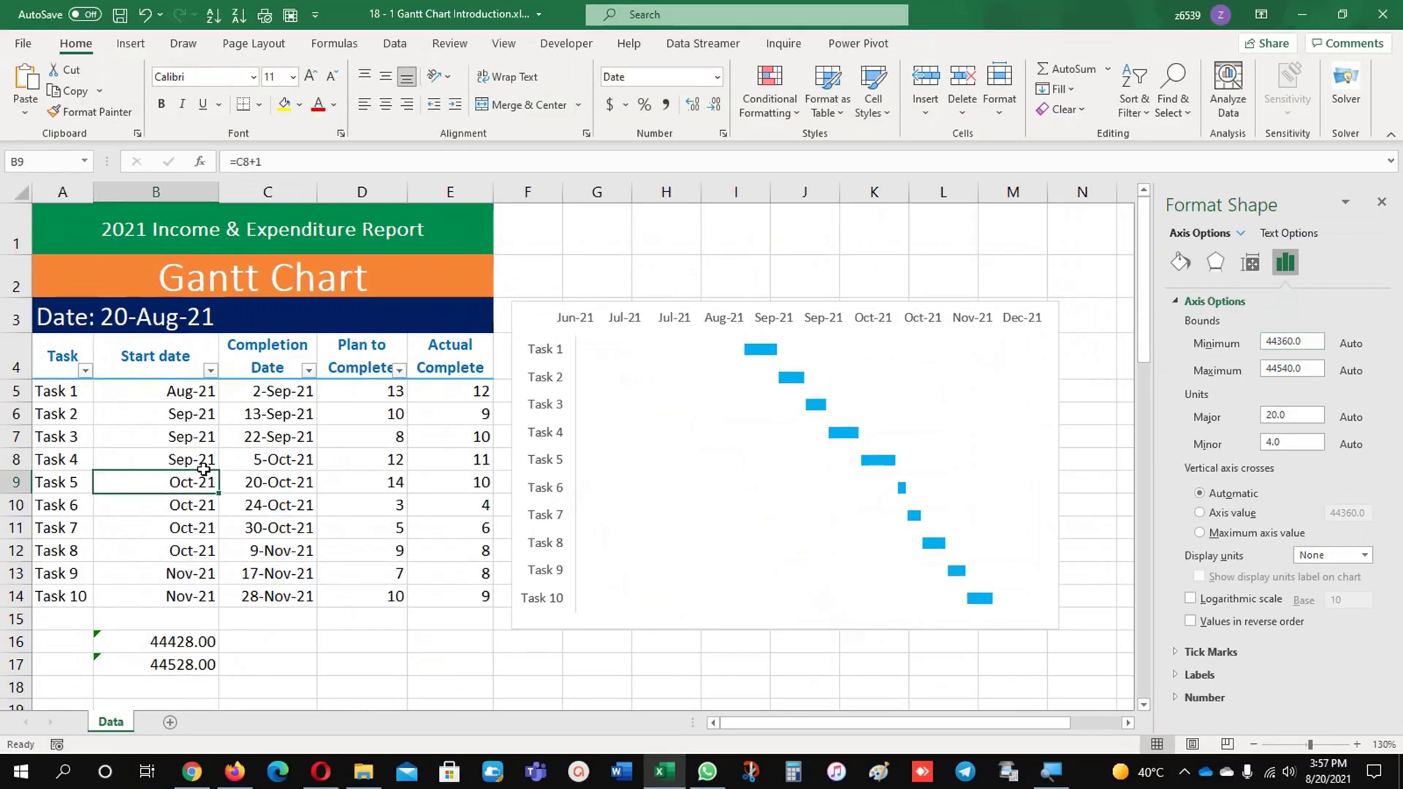
click(192, 398)
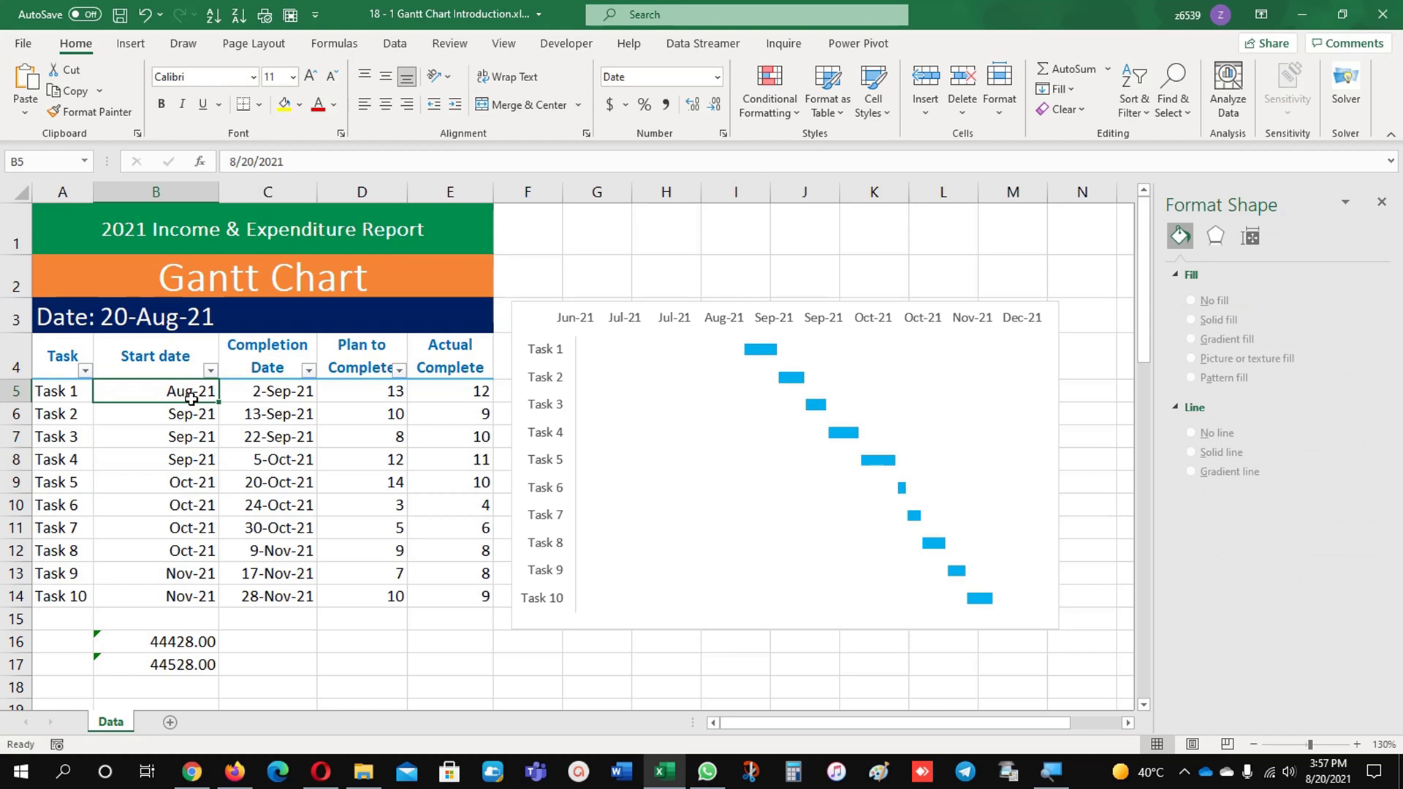
drag(192, 398, 164, 588)
click(180, 395)
click(182, 643)
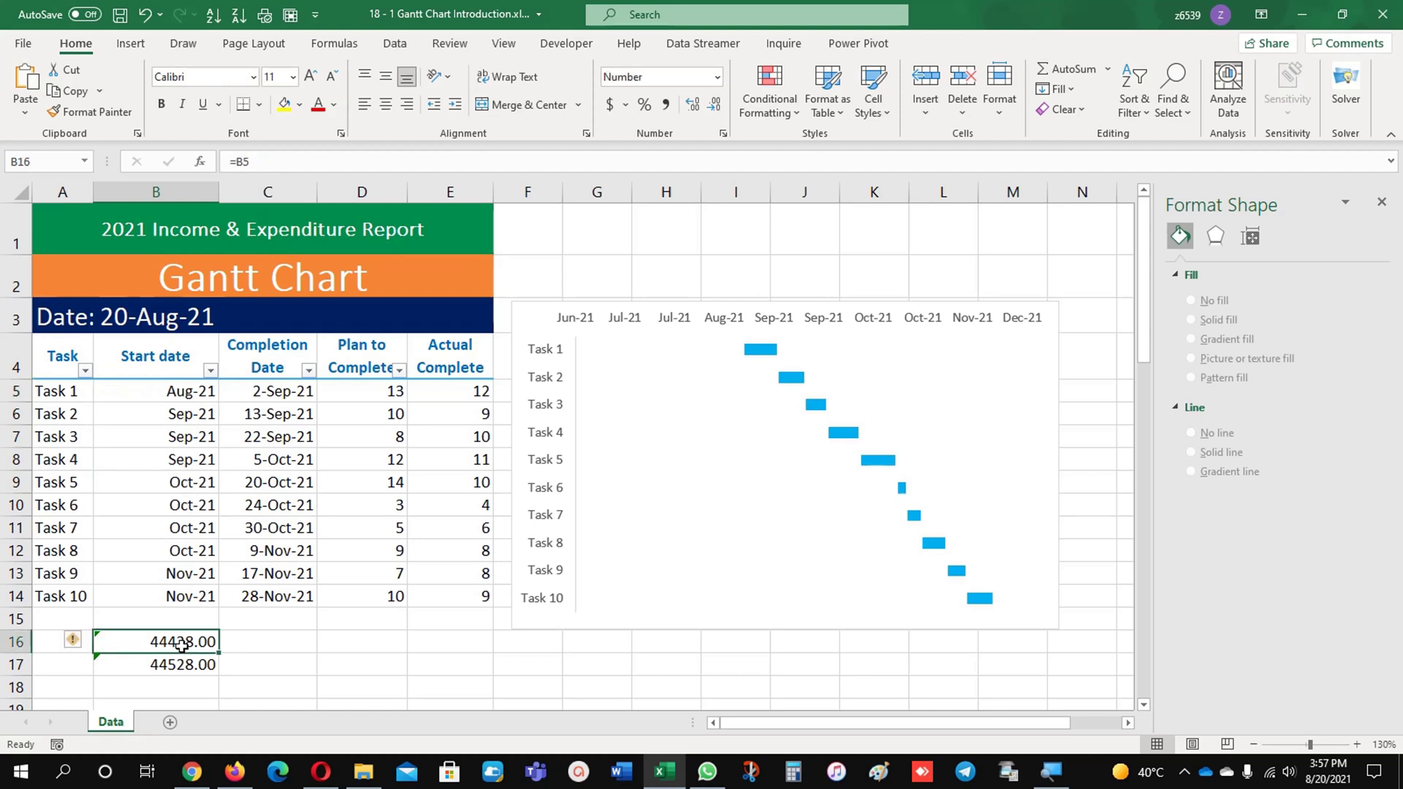
Enter =B5 in B16 and keep it formatted as a plain number.
text(=)
click(191, 391)
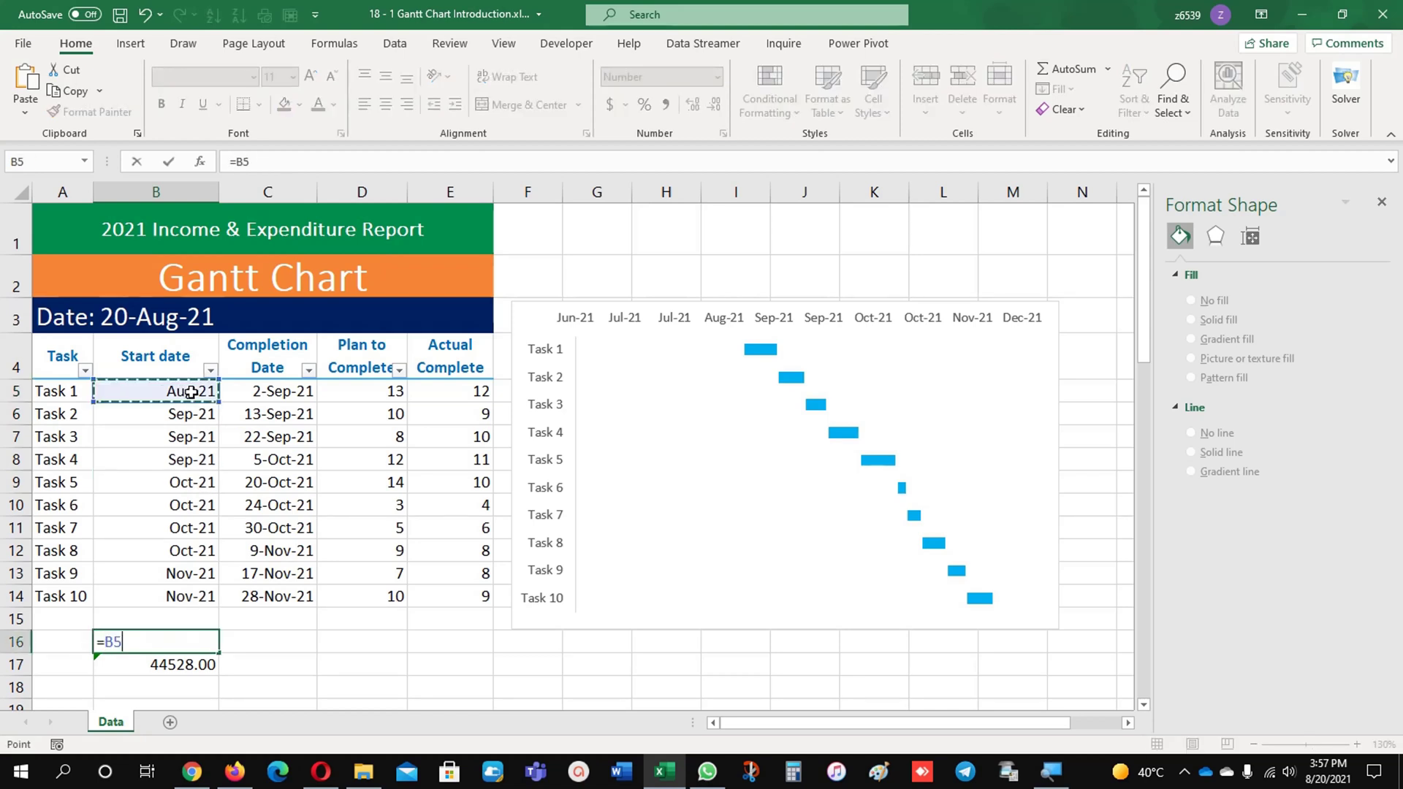
key(Return)
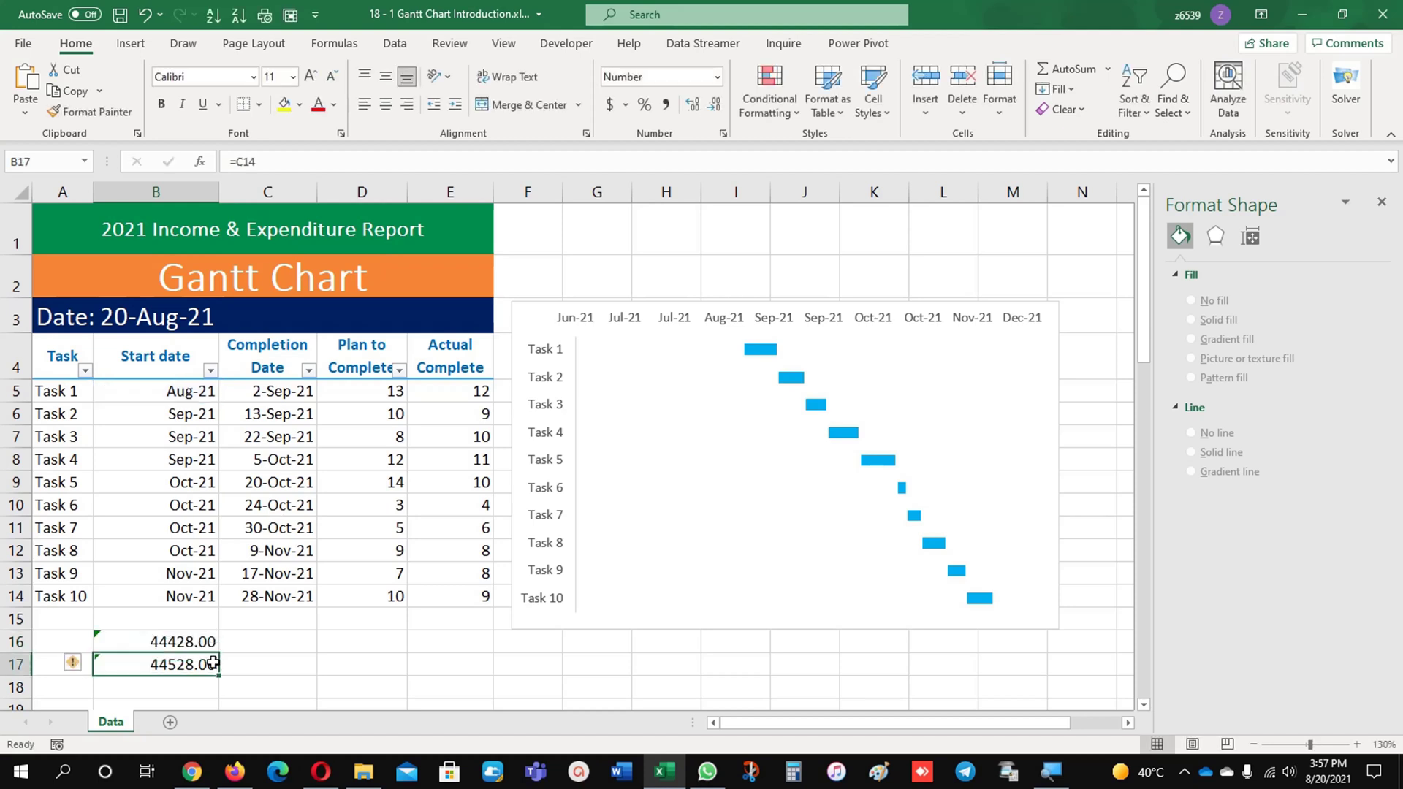
key(Up)
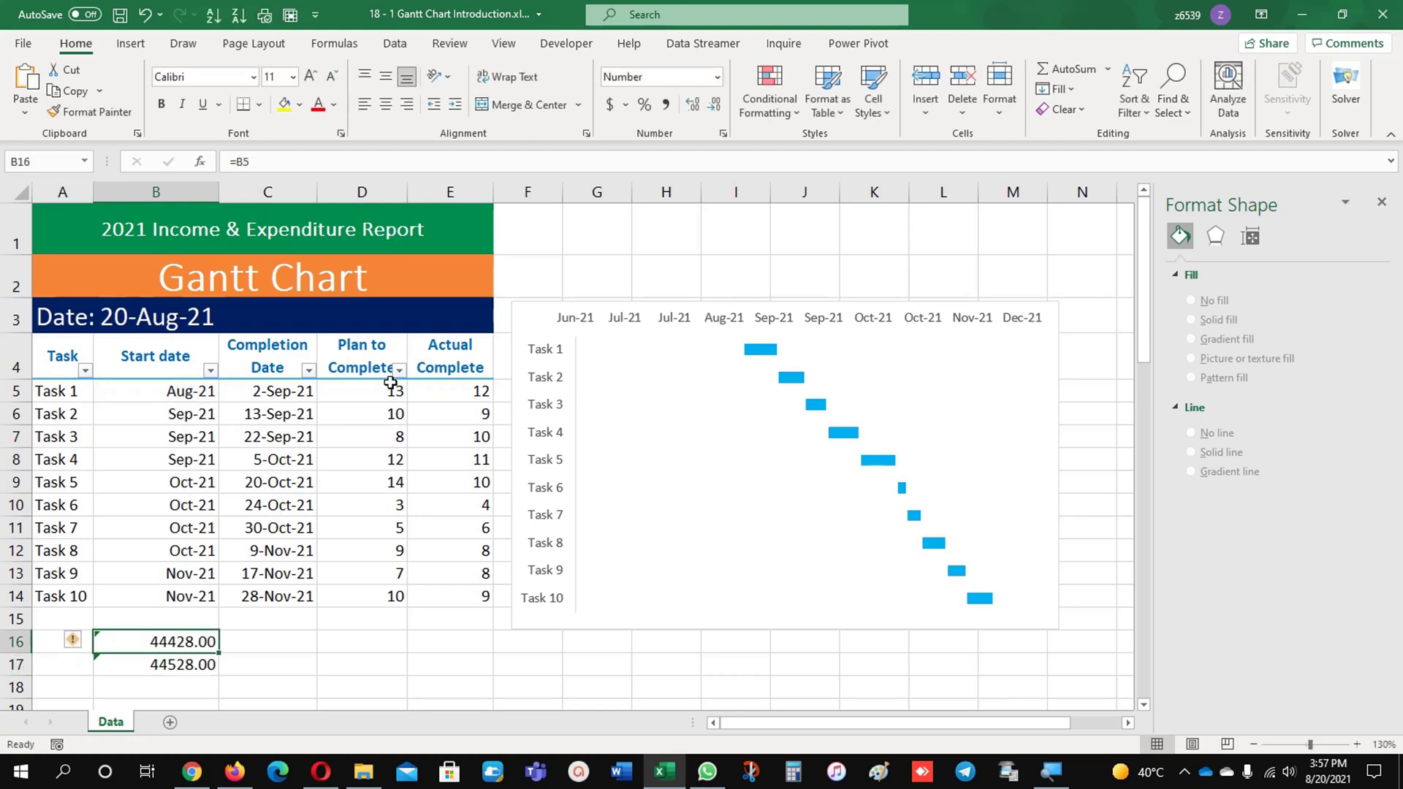
click(718, 76)
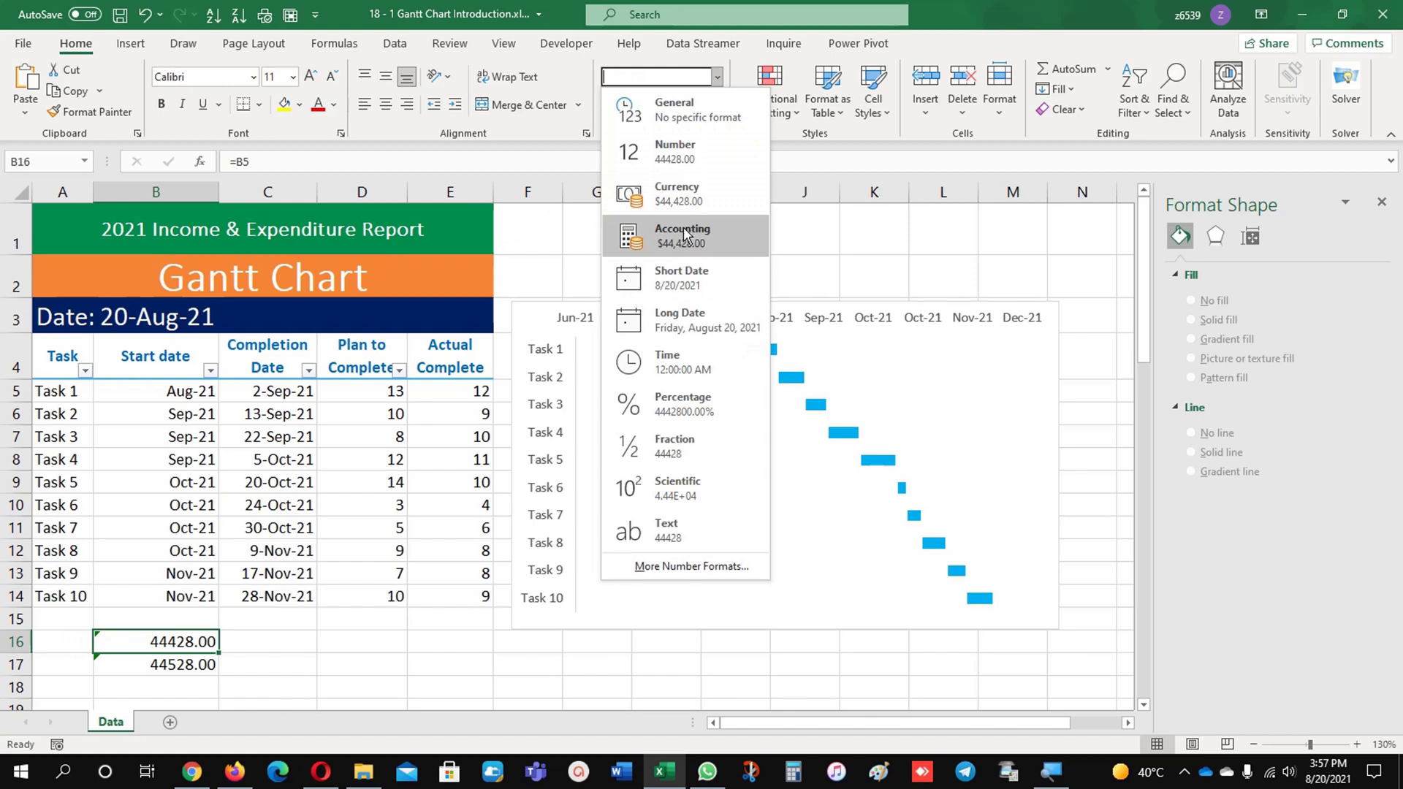
click(681, 279)
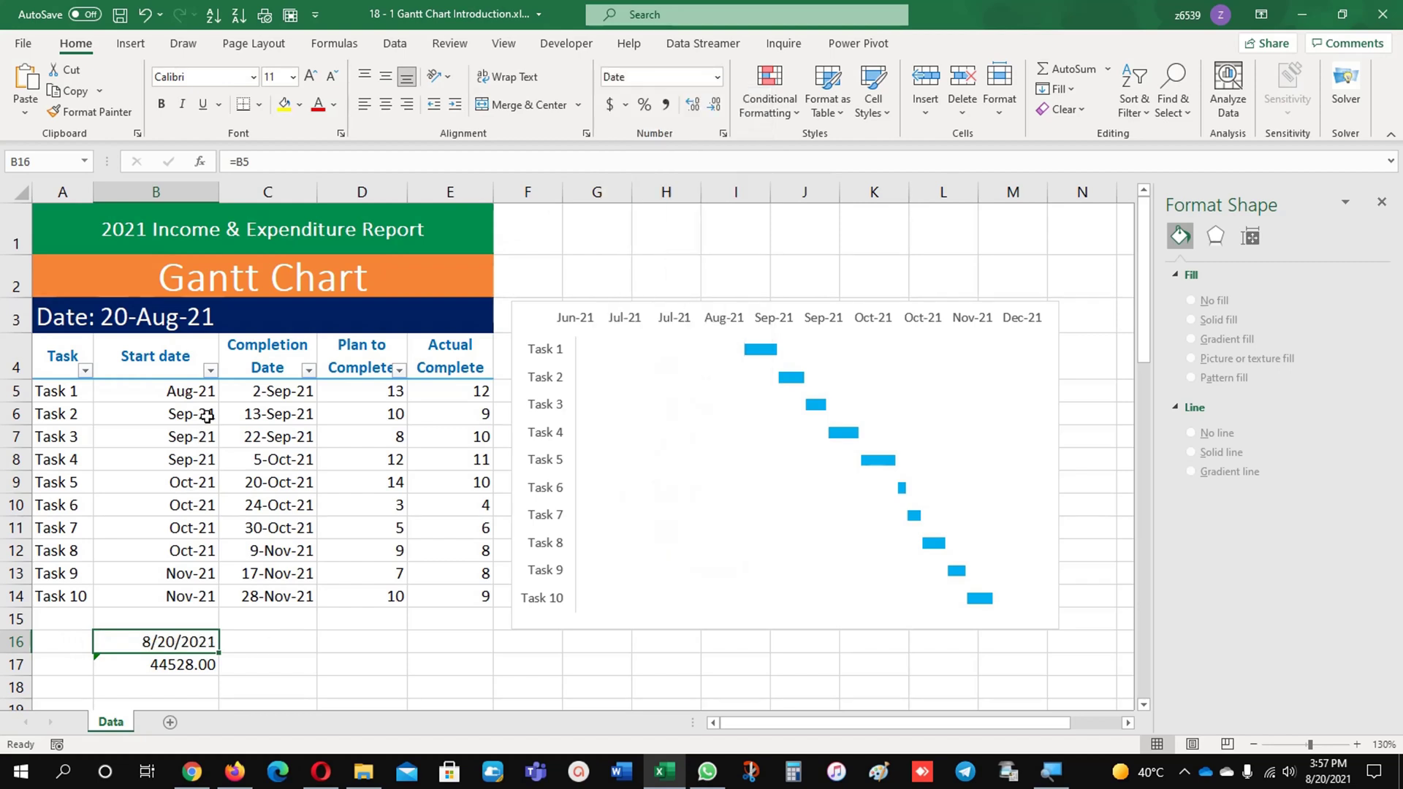
click(717, 77)
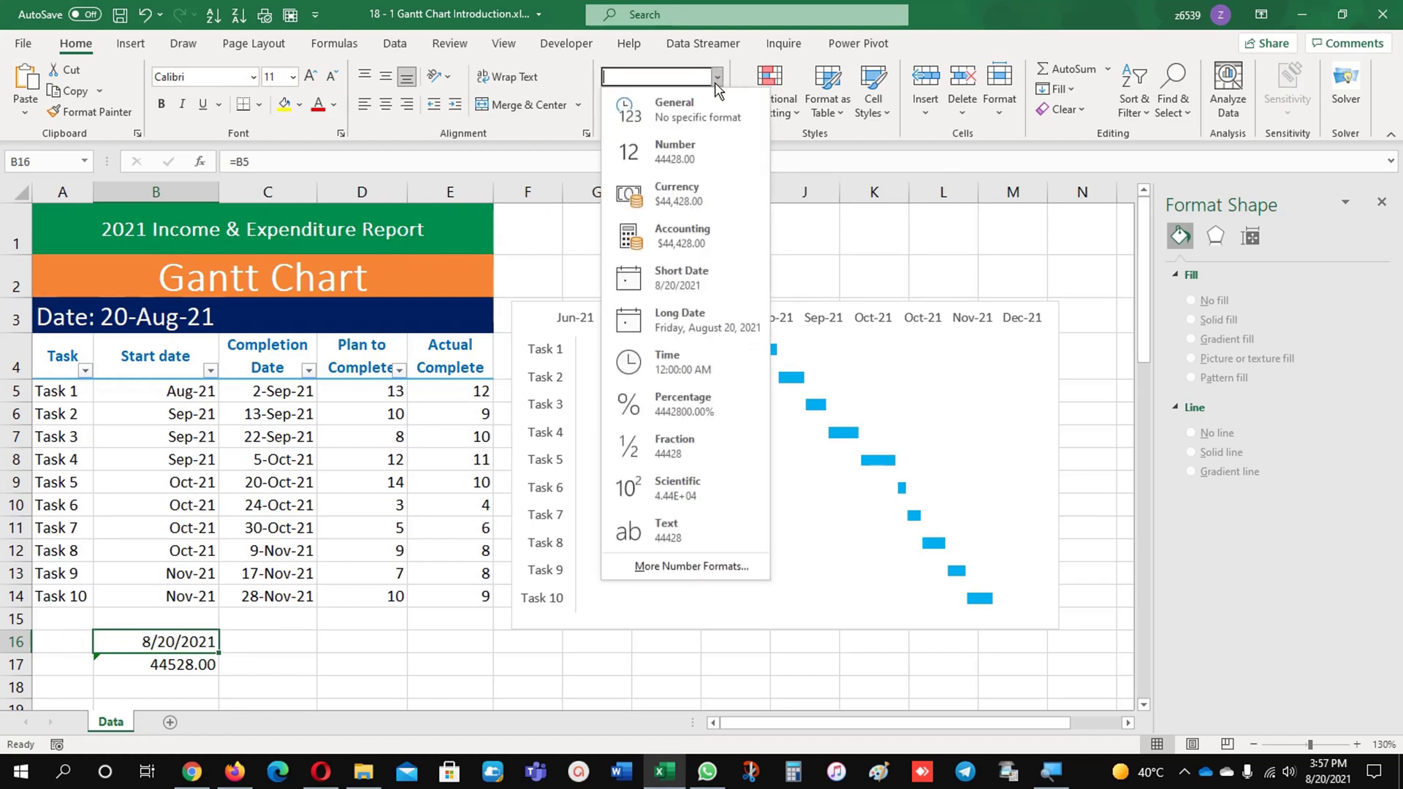
click(693, 146)
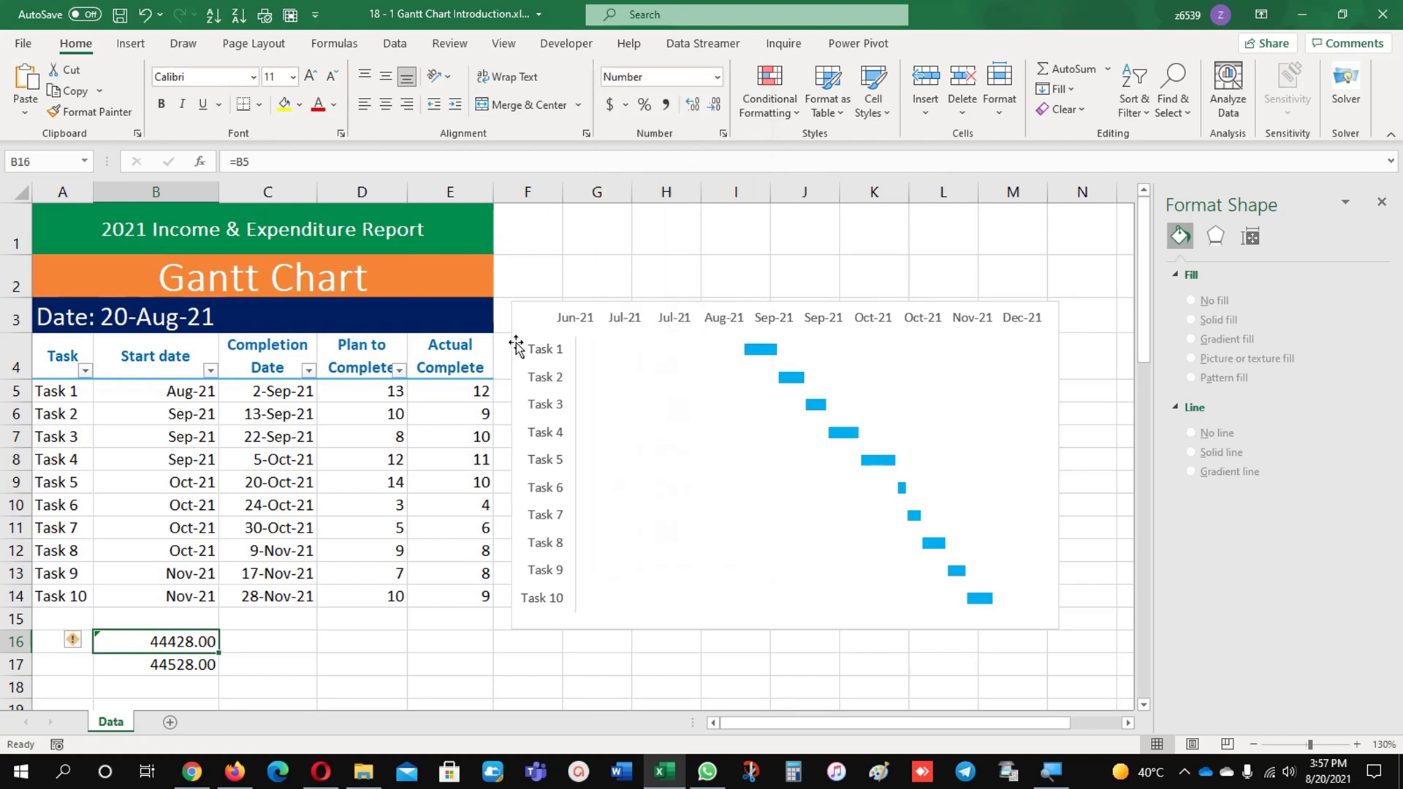
Enter =C14 in B17 to hold Task 10's completion date.
click(174, 660)
text(=)
click(289, 597)
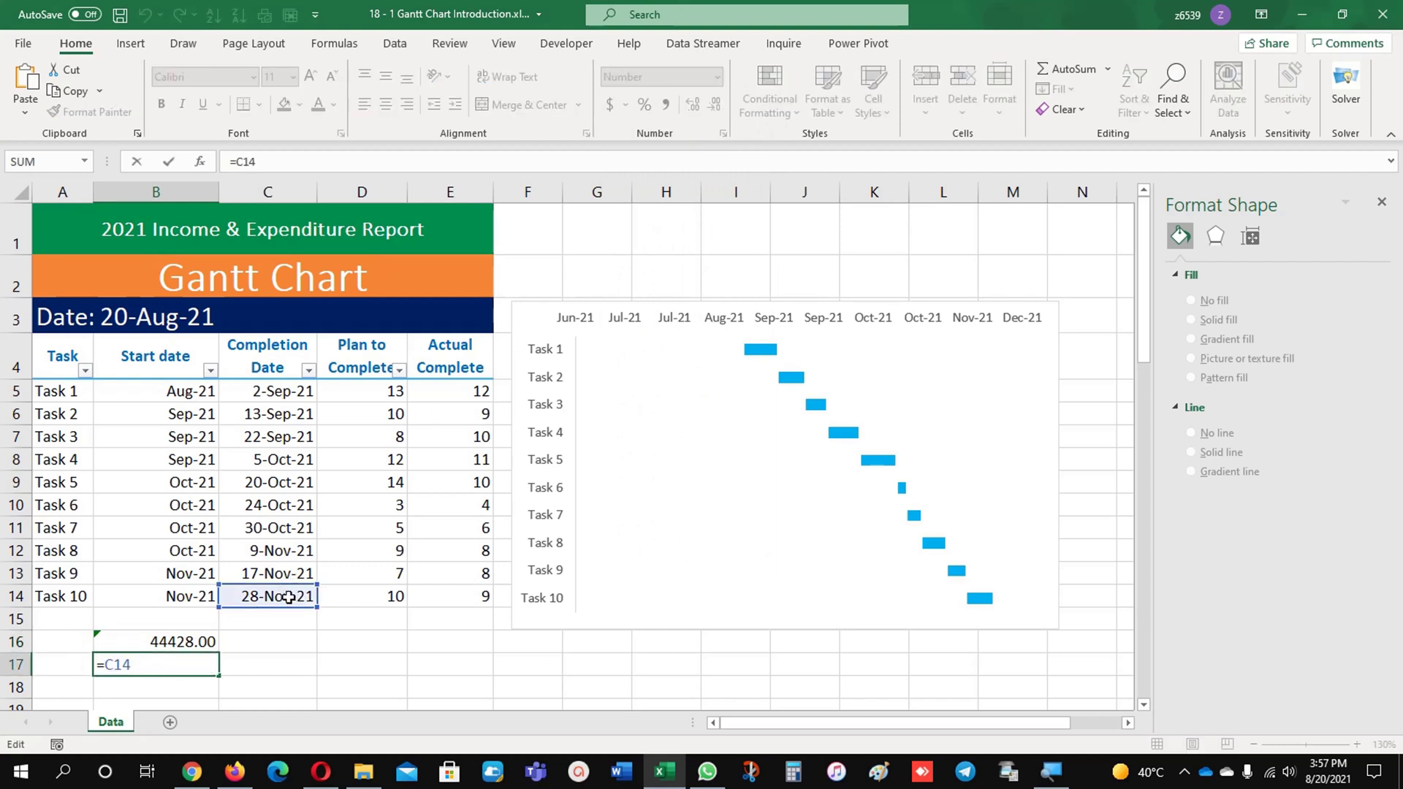
key(ctrl+Return)
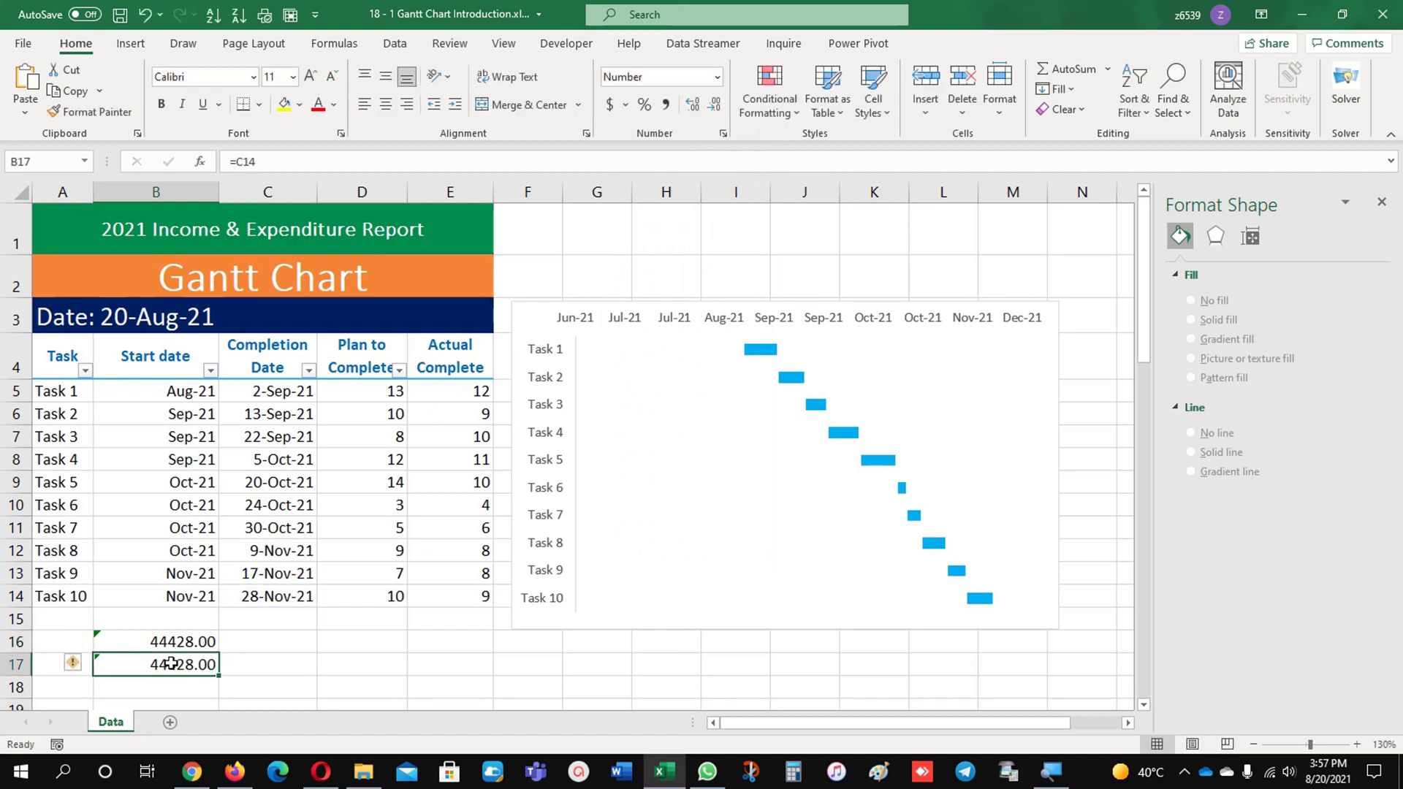
click(172, 641)
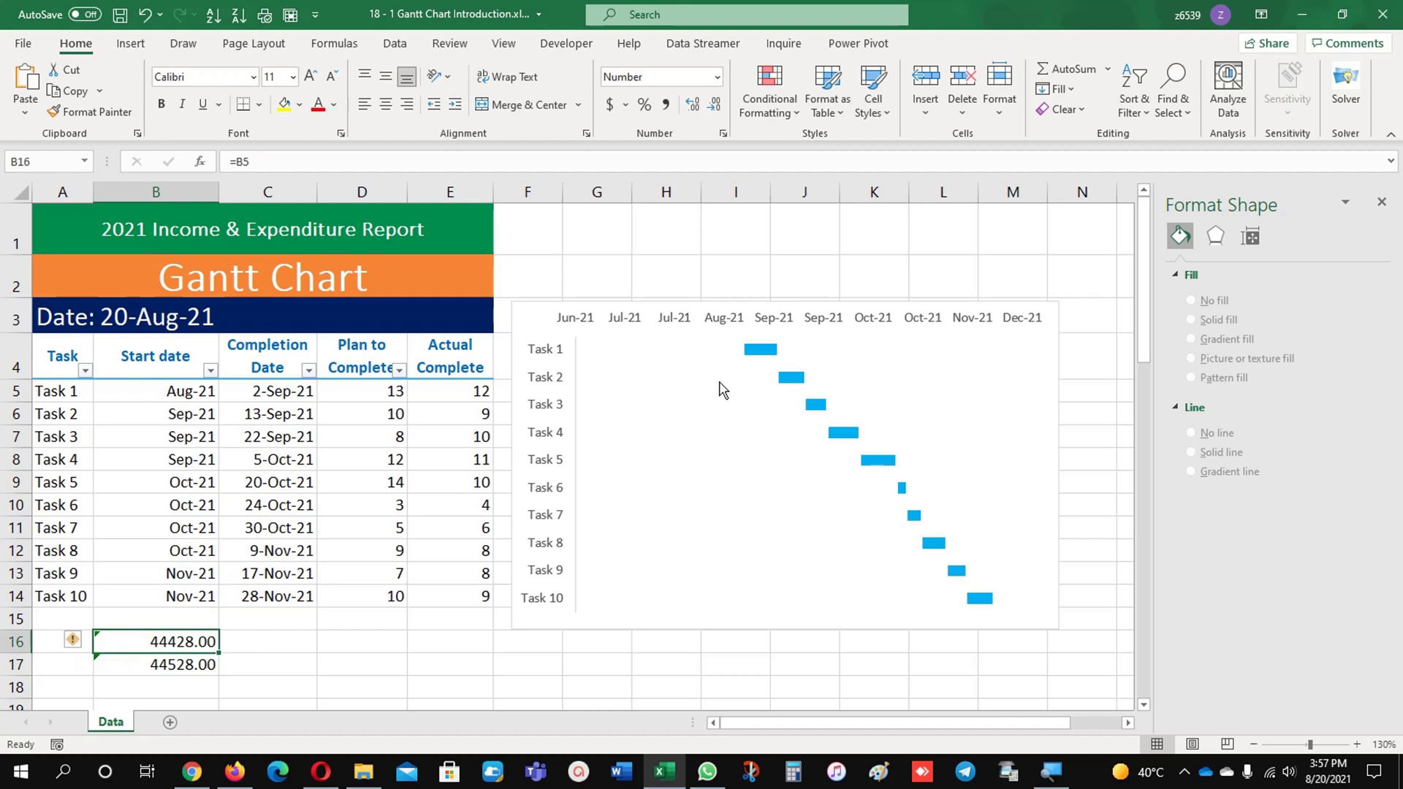
click(696, 317)
Set the date axis minimum to 44428 and maximum to 44528, then enlarge the chart.
click(792, 321)
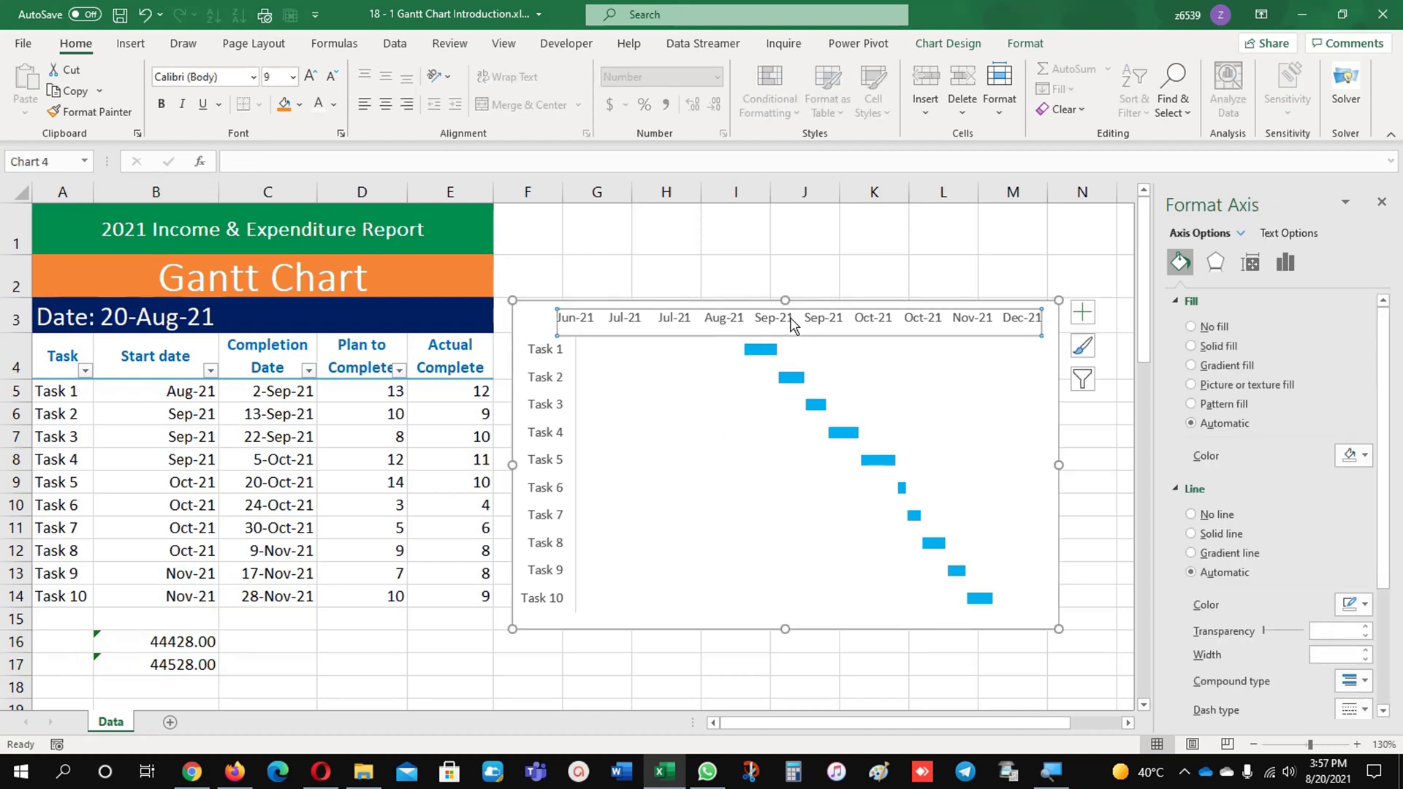
click(1285, 262)
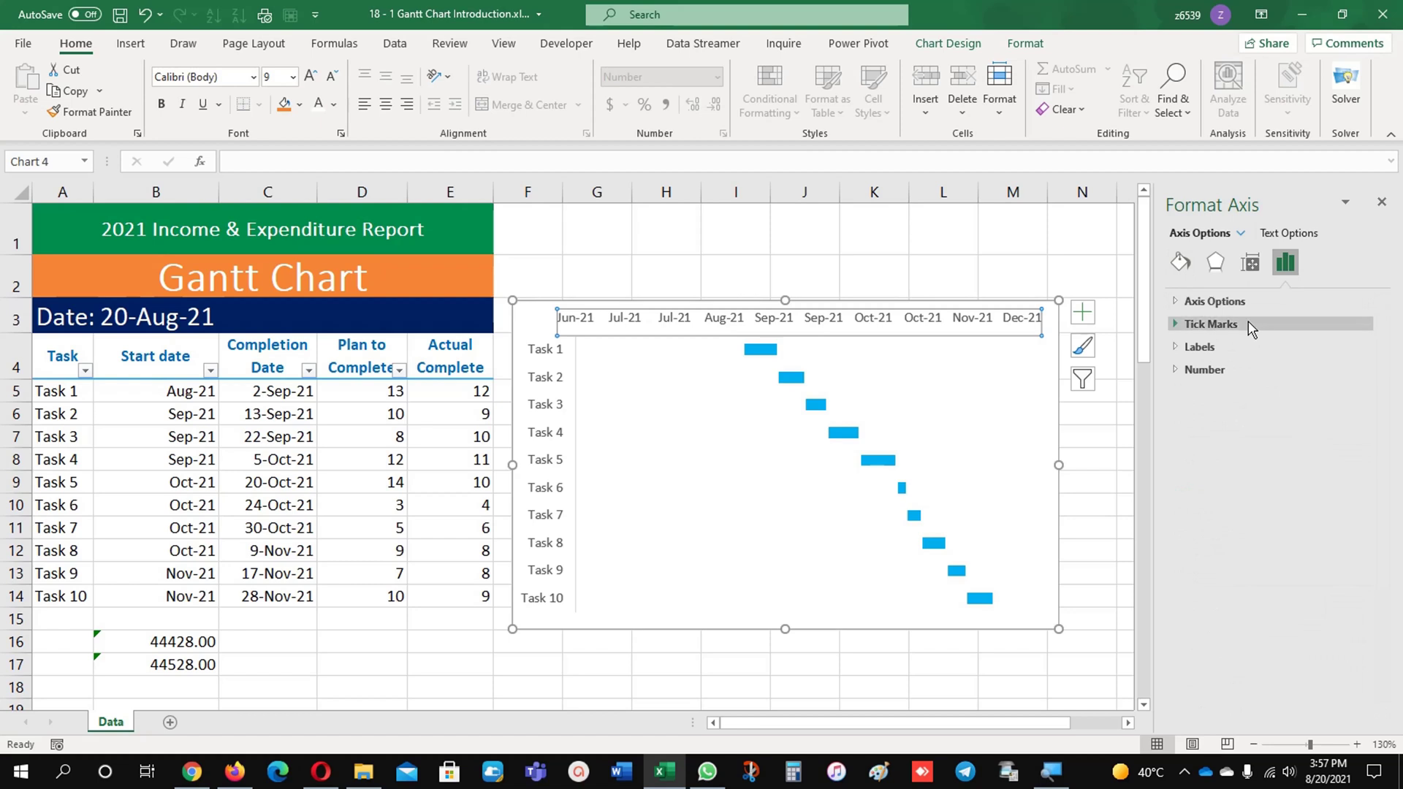
click(1246, 302)
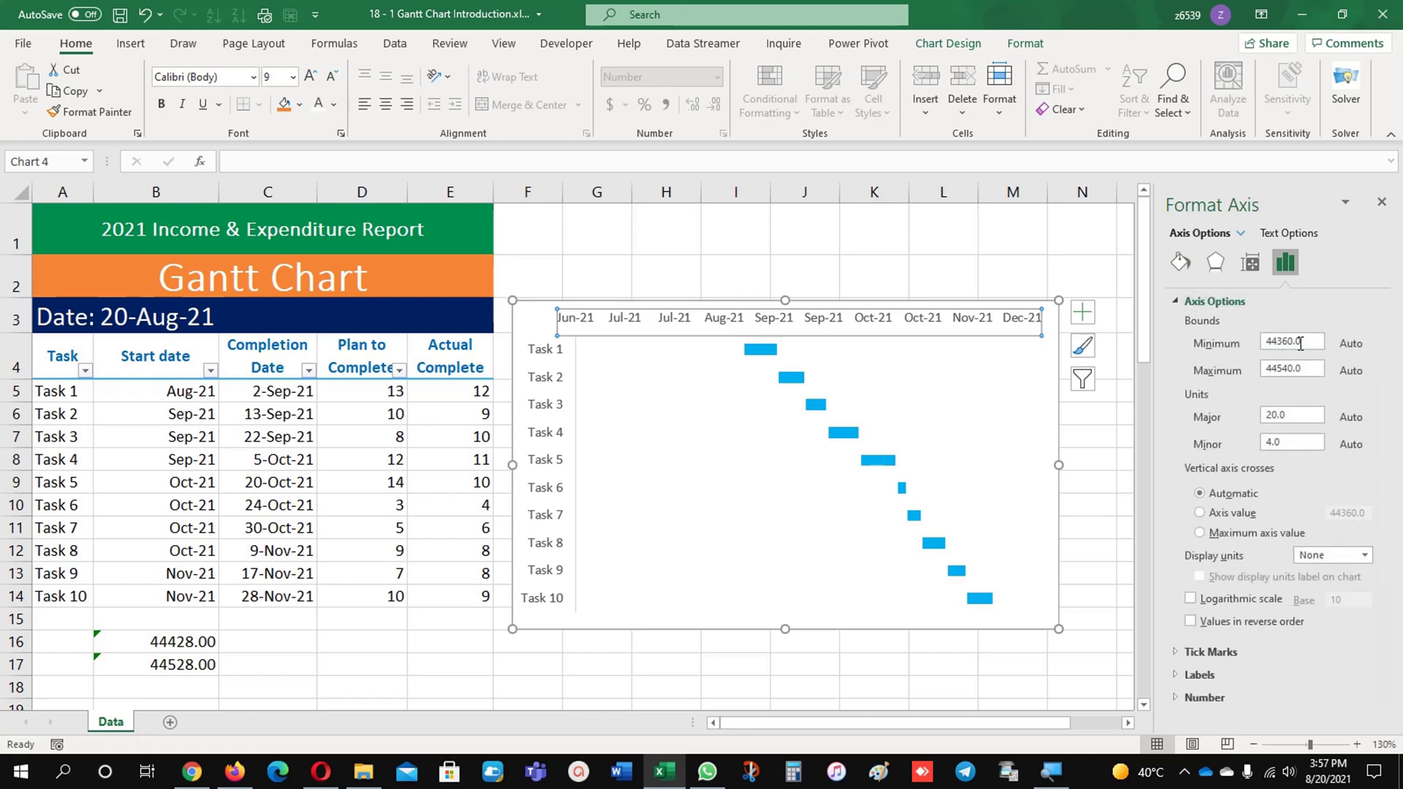
drag(1307, 342, 1240, 343)
text(4)
drag(1309, 370, 1185, 378)
text(44)
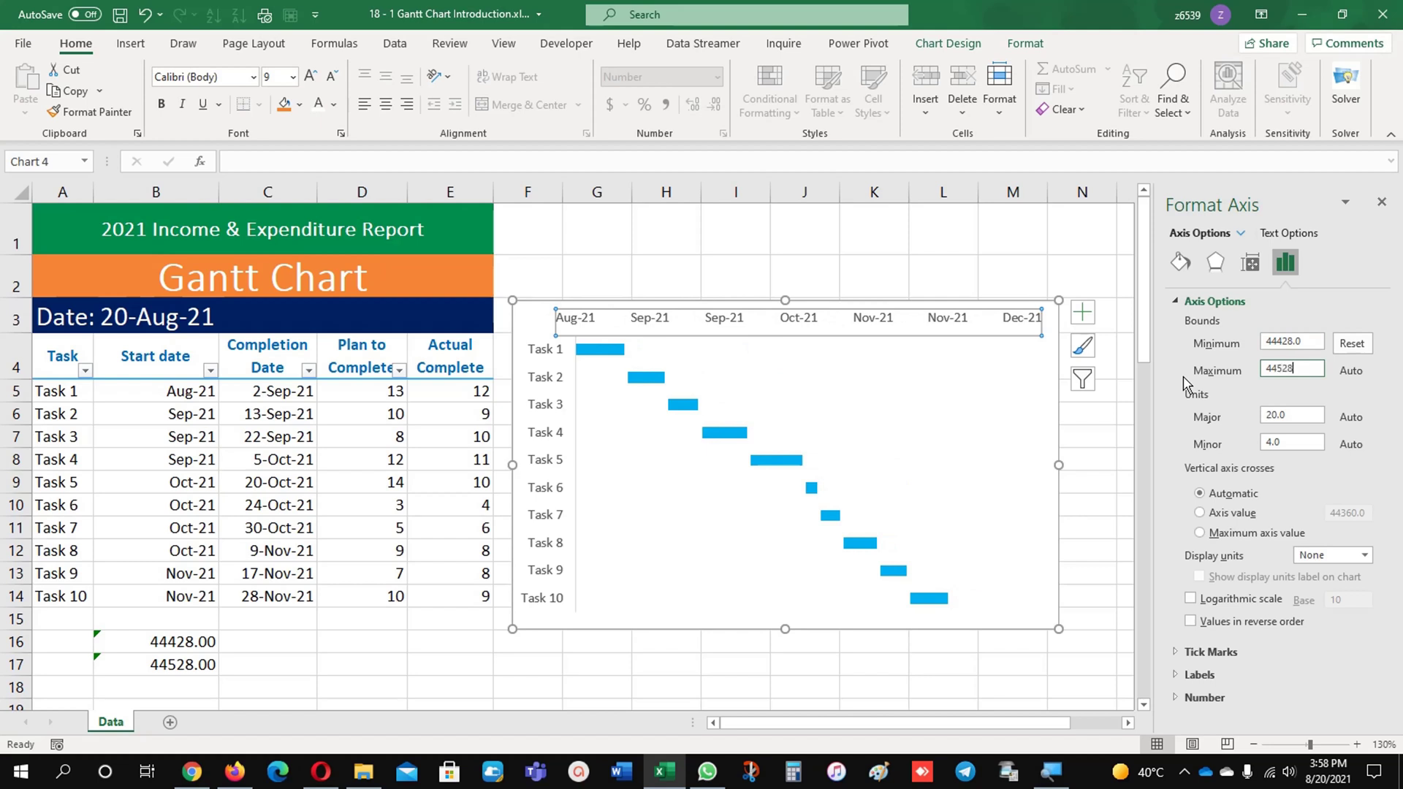
key(Return)
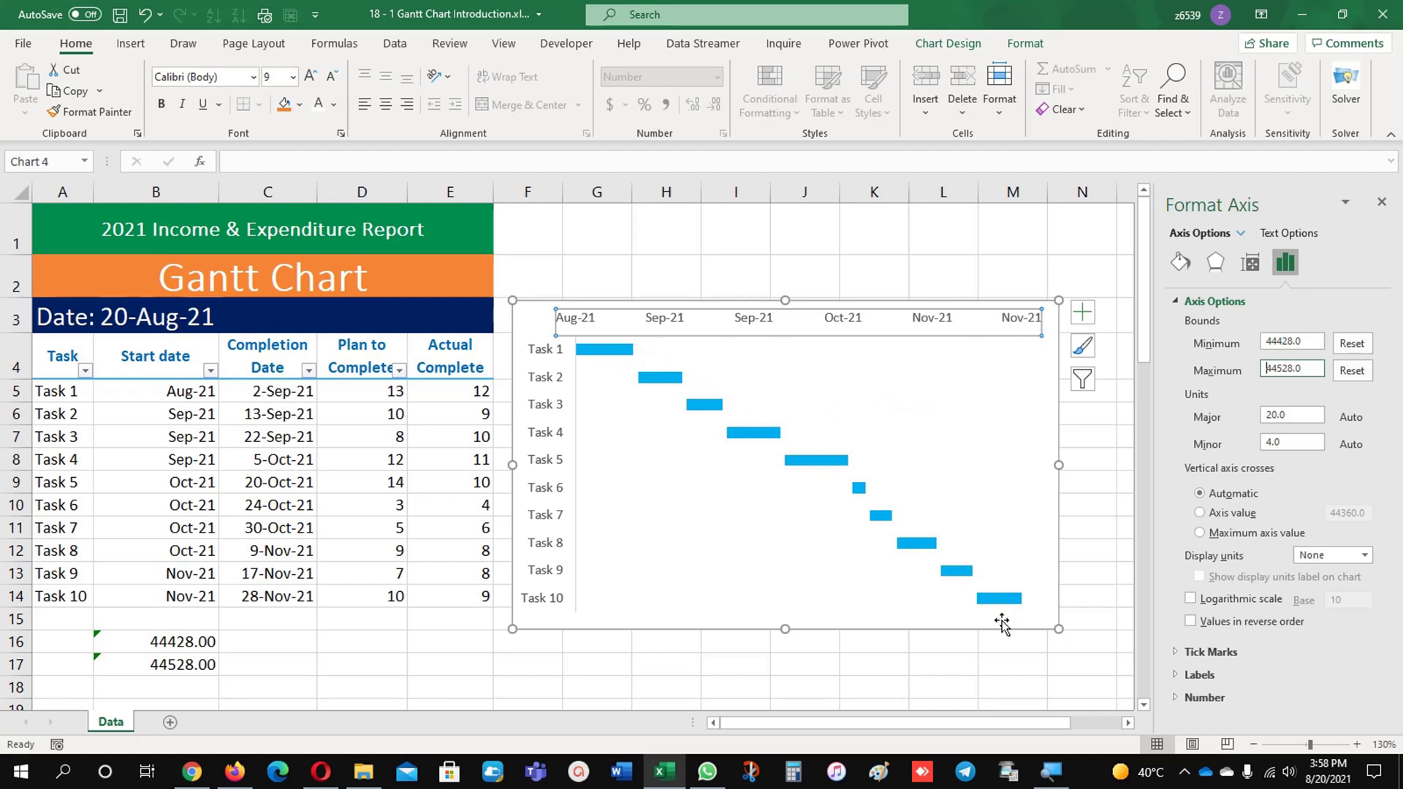
drag(1060, 631, 1083, 639)
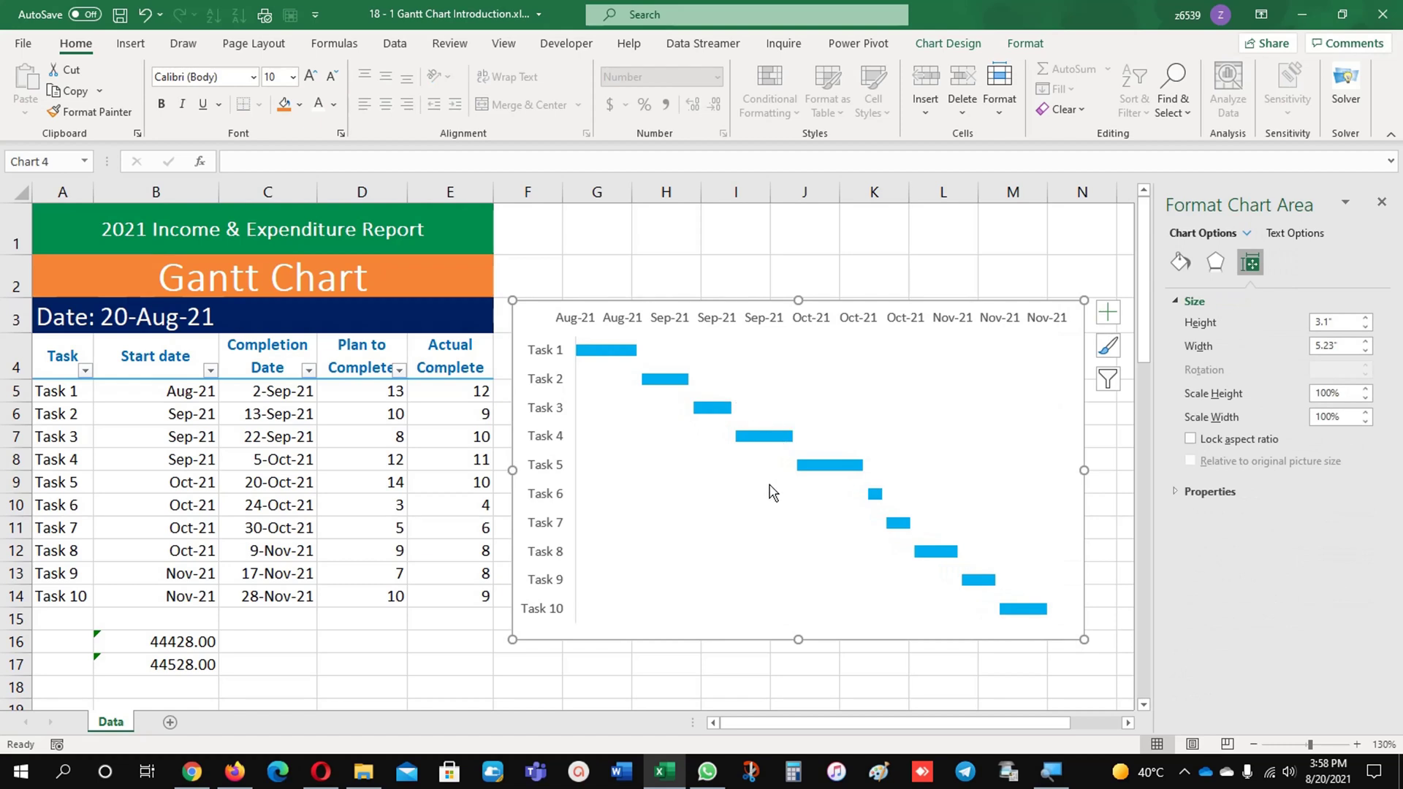
Give the Plan to Complete duration bars a solid orange fill.
click(618, 351)
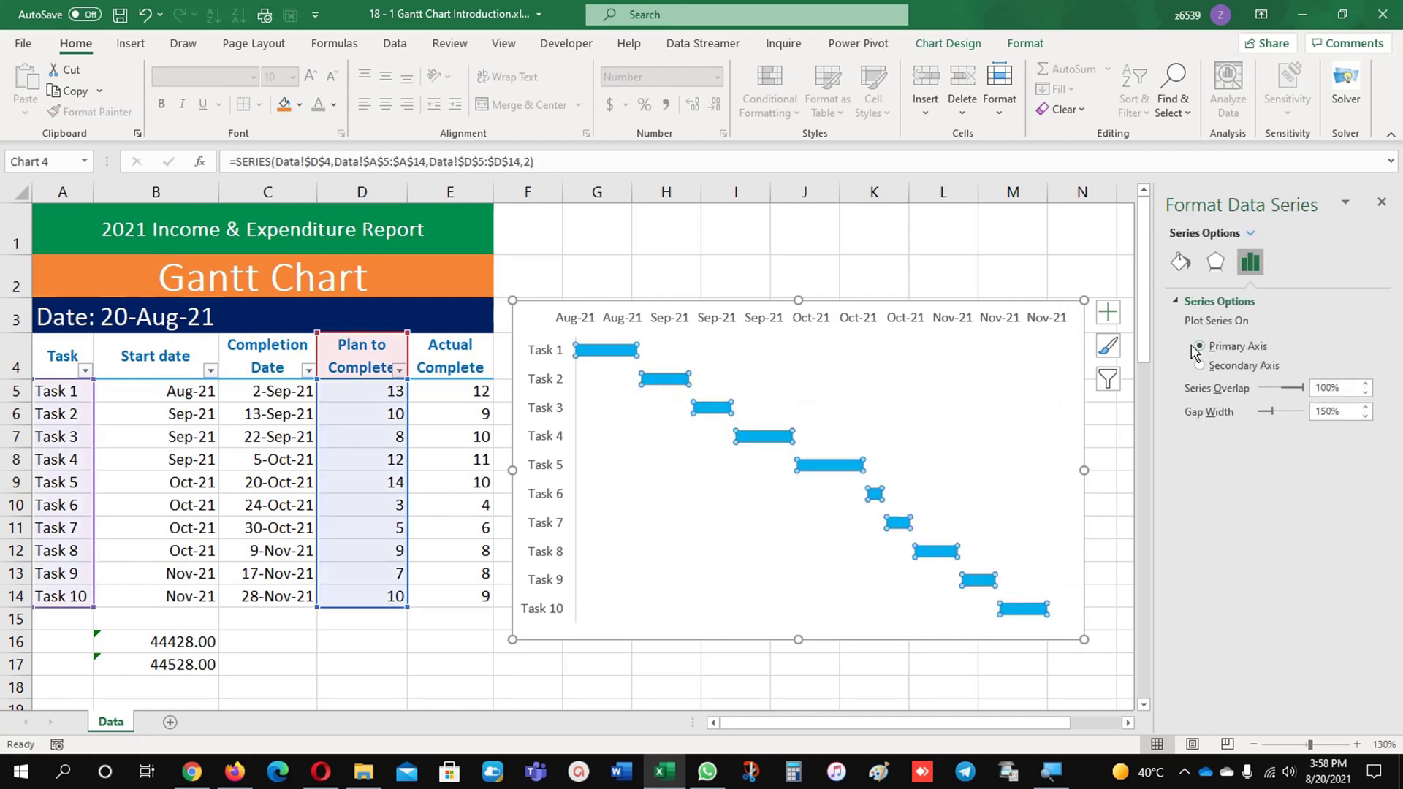
click(1181, 261)
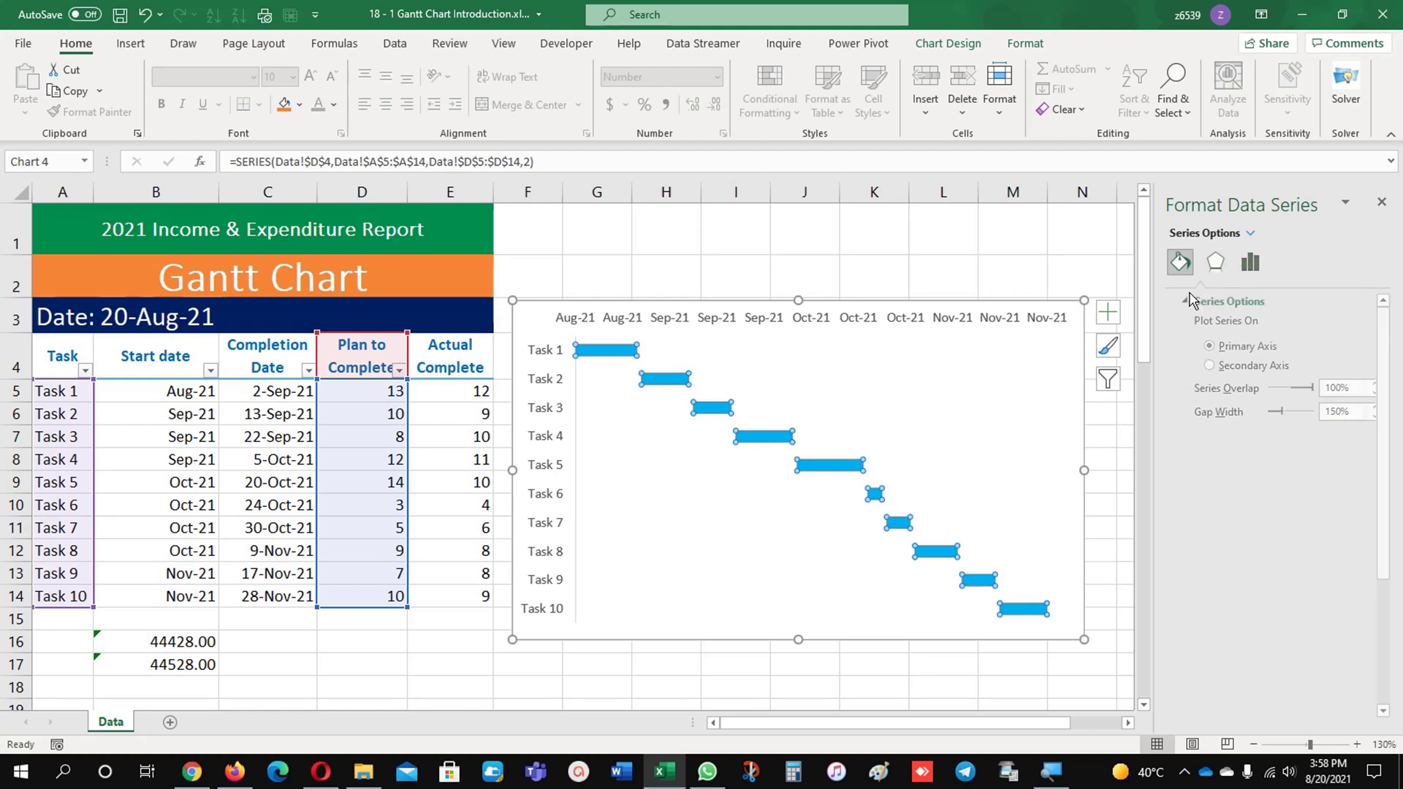
click(1360, 479)
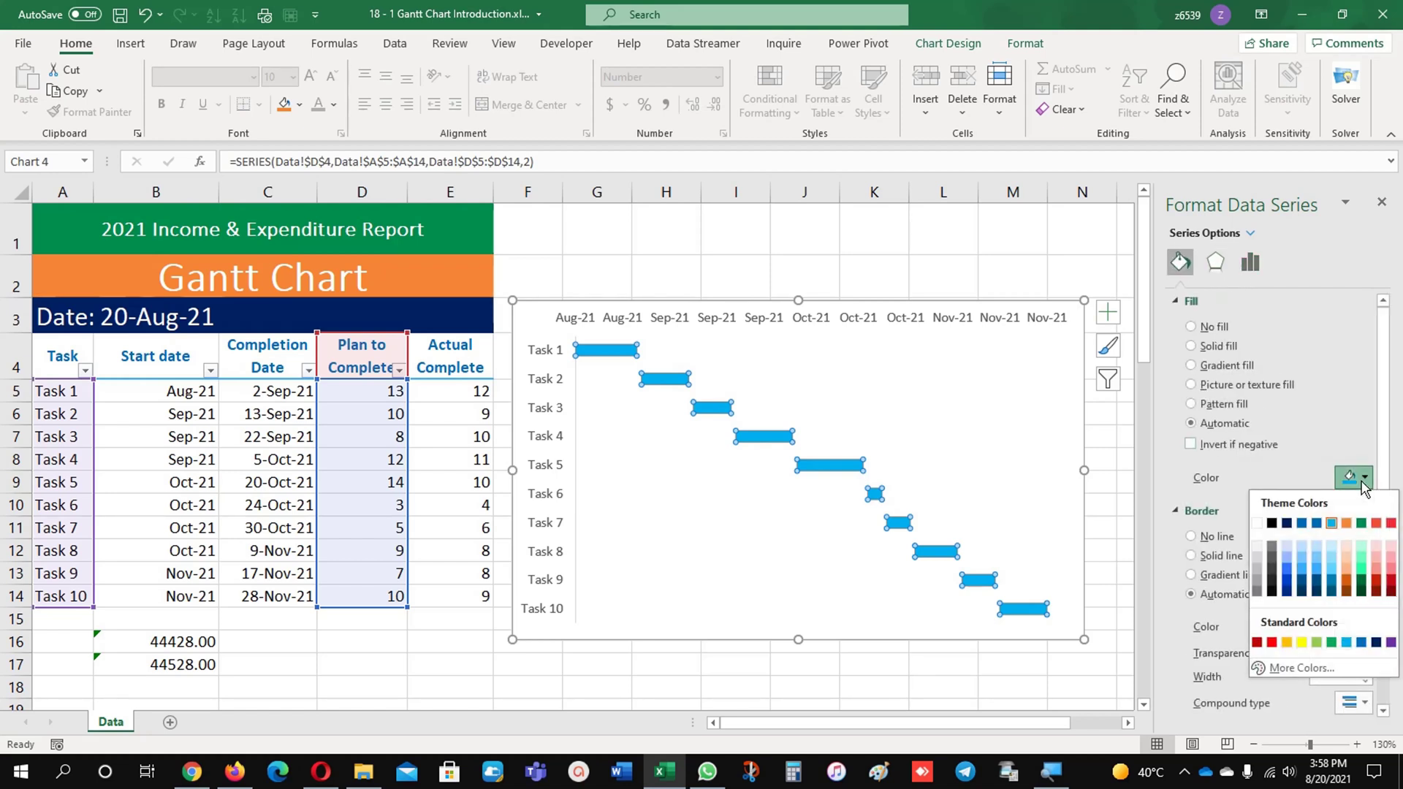
click(1346, 523)
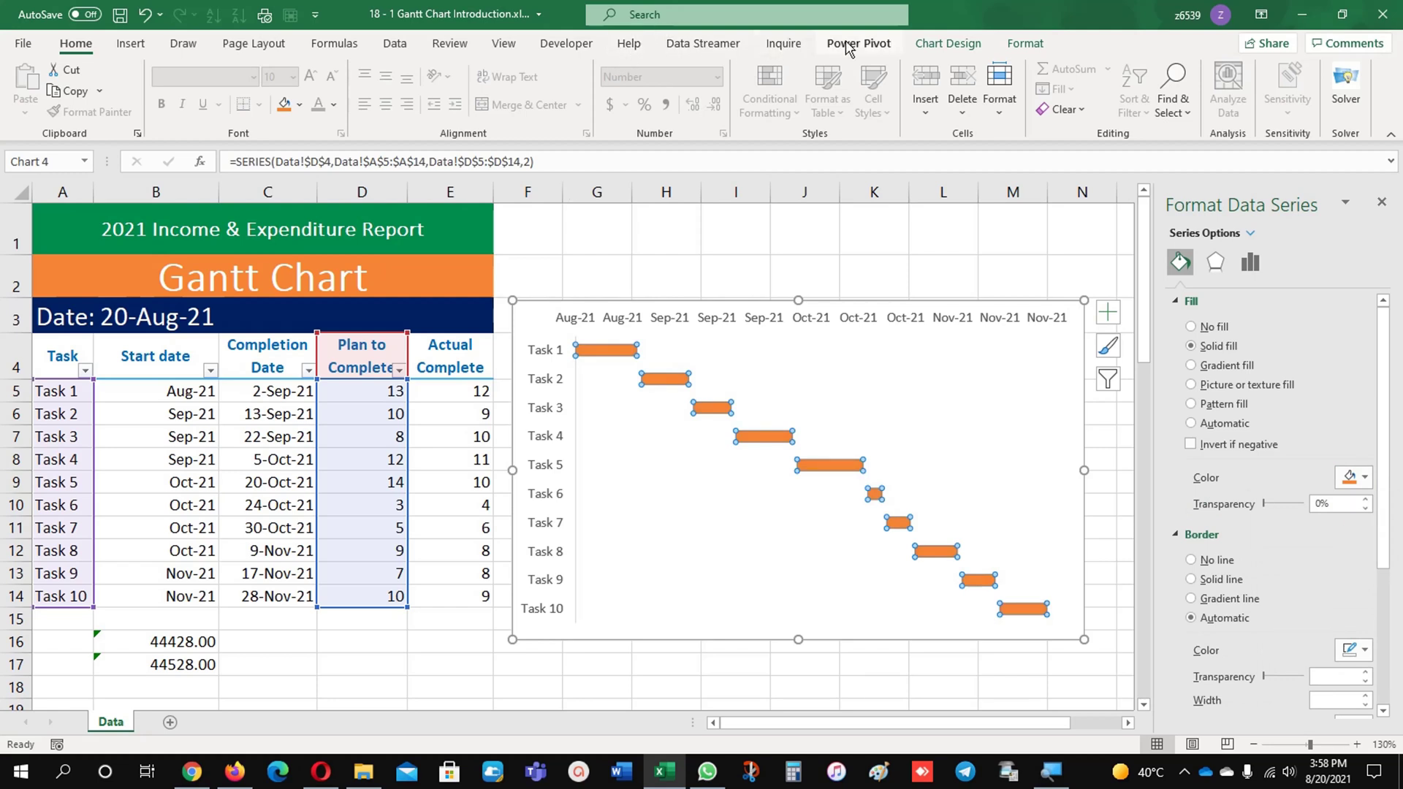
Try a colourful blue chart colour scheme, undo it, then reselect the bars, hidden series and chart.
click(969, 45)
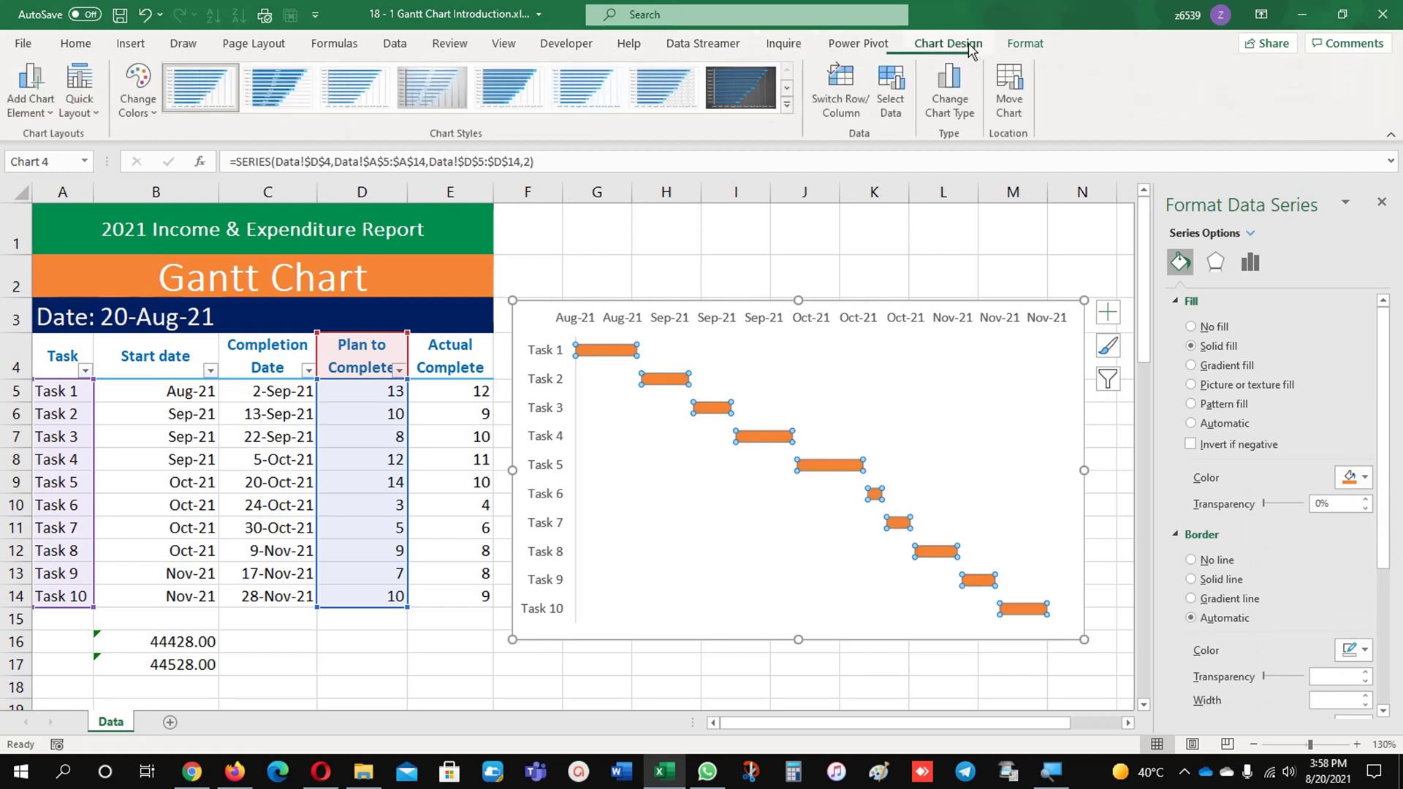
click(139, 91)
click(164, 165)
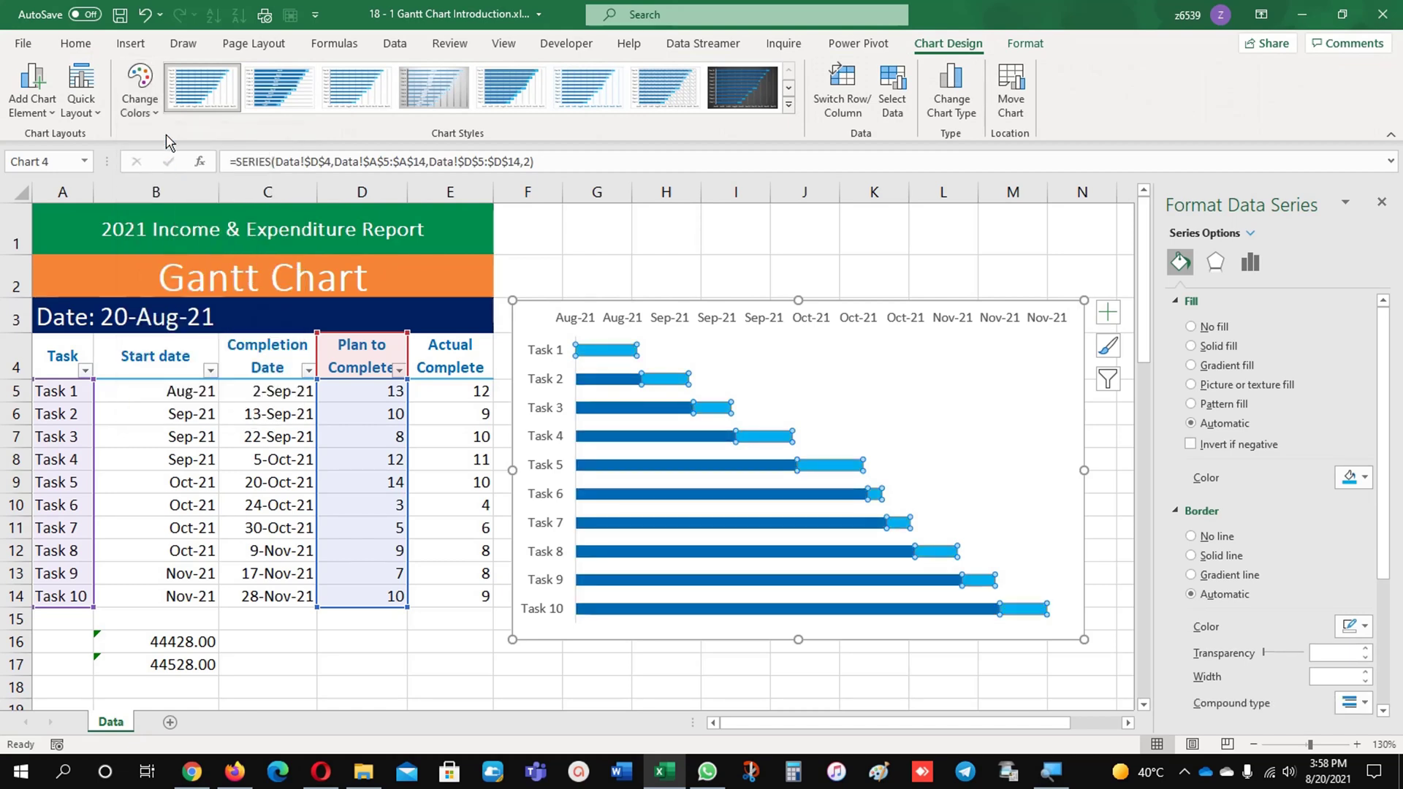
key(ctrl+z)
click(621, 352)
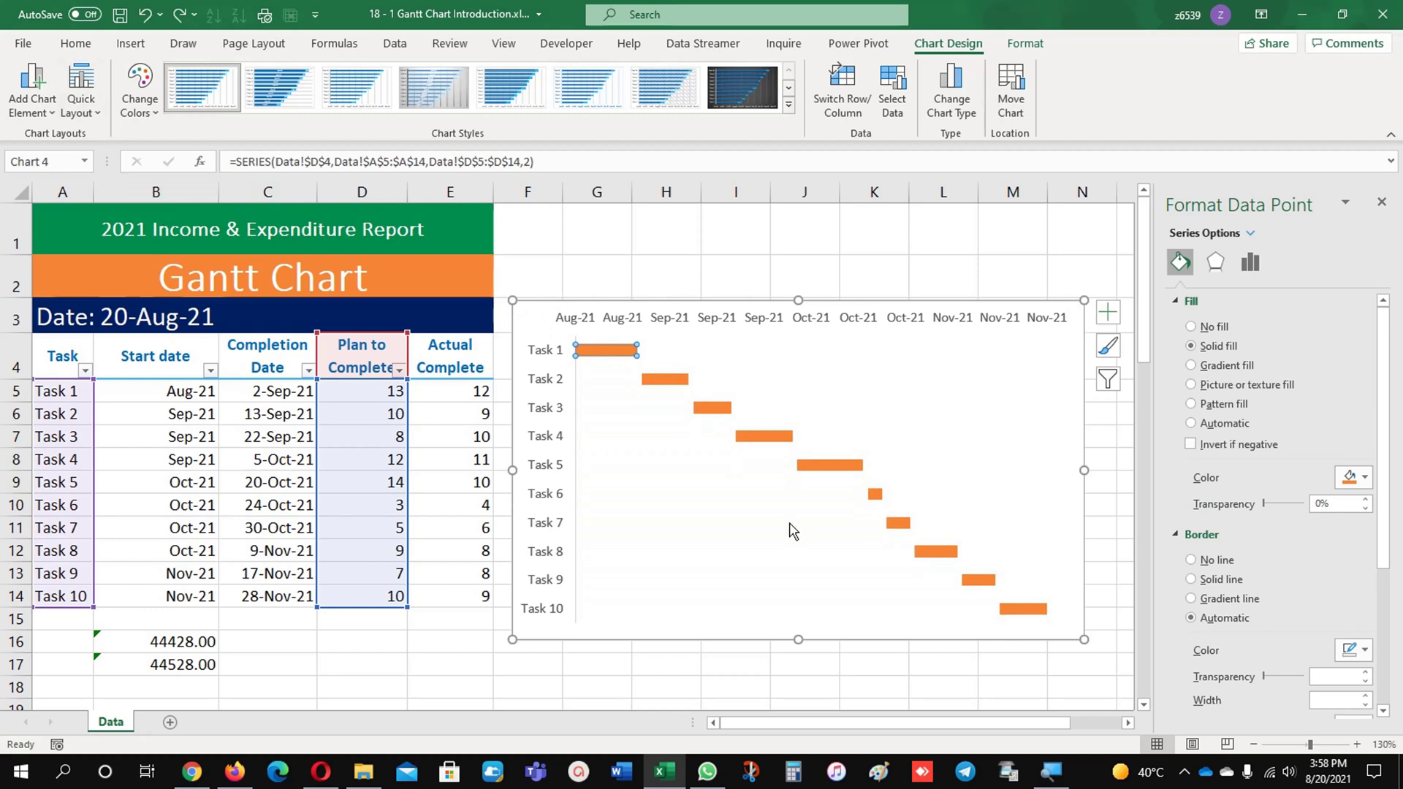
click(804, 558)
click(547, 440)
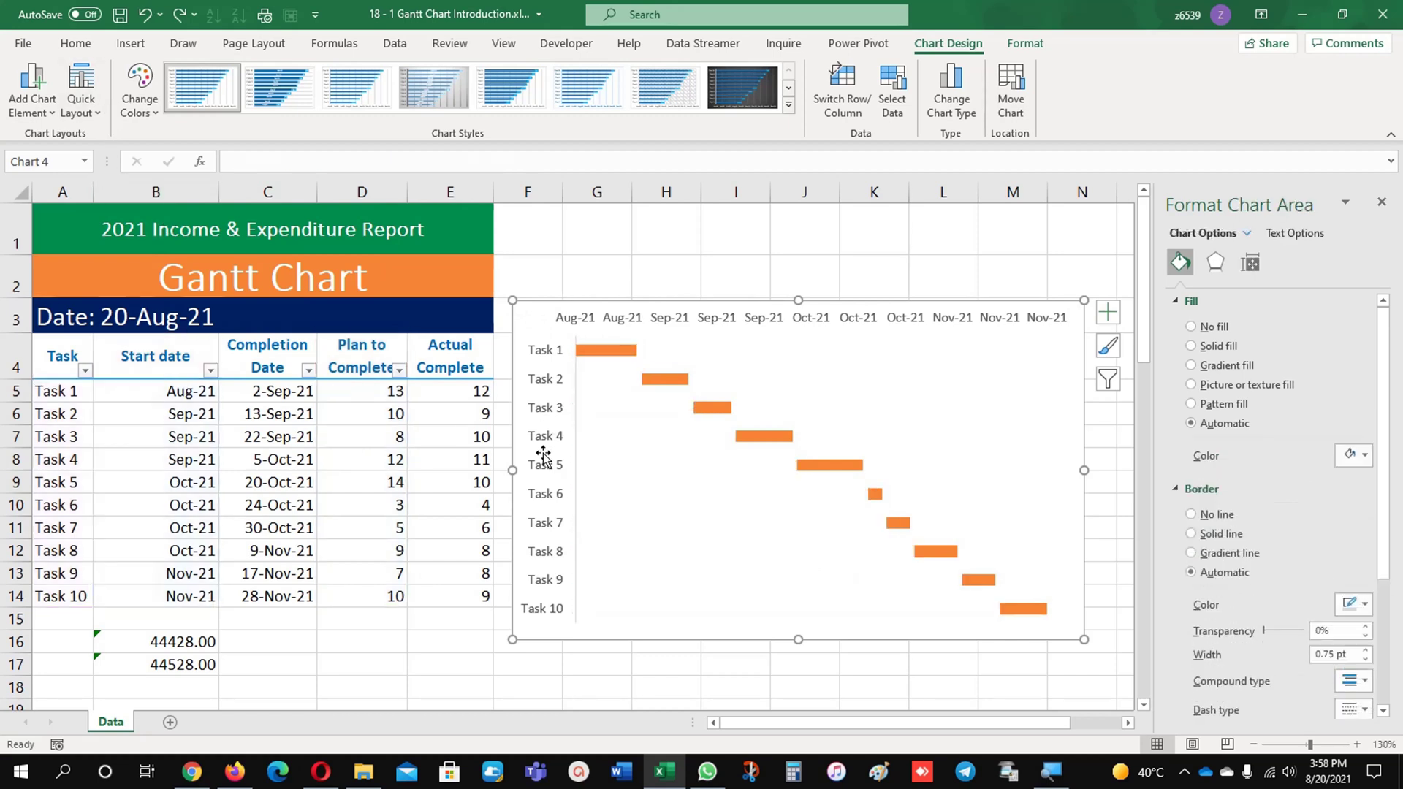
Turn on Chart Title in Chart Elements to place a 'Chart Title' heading above the month axis.
click(1109, 314)
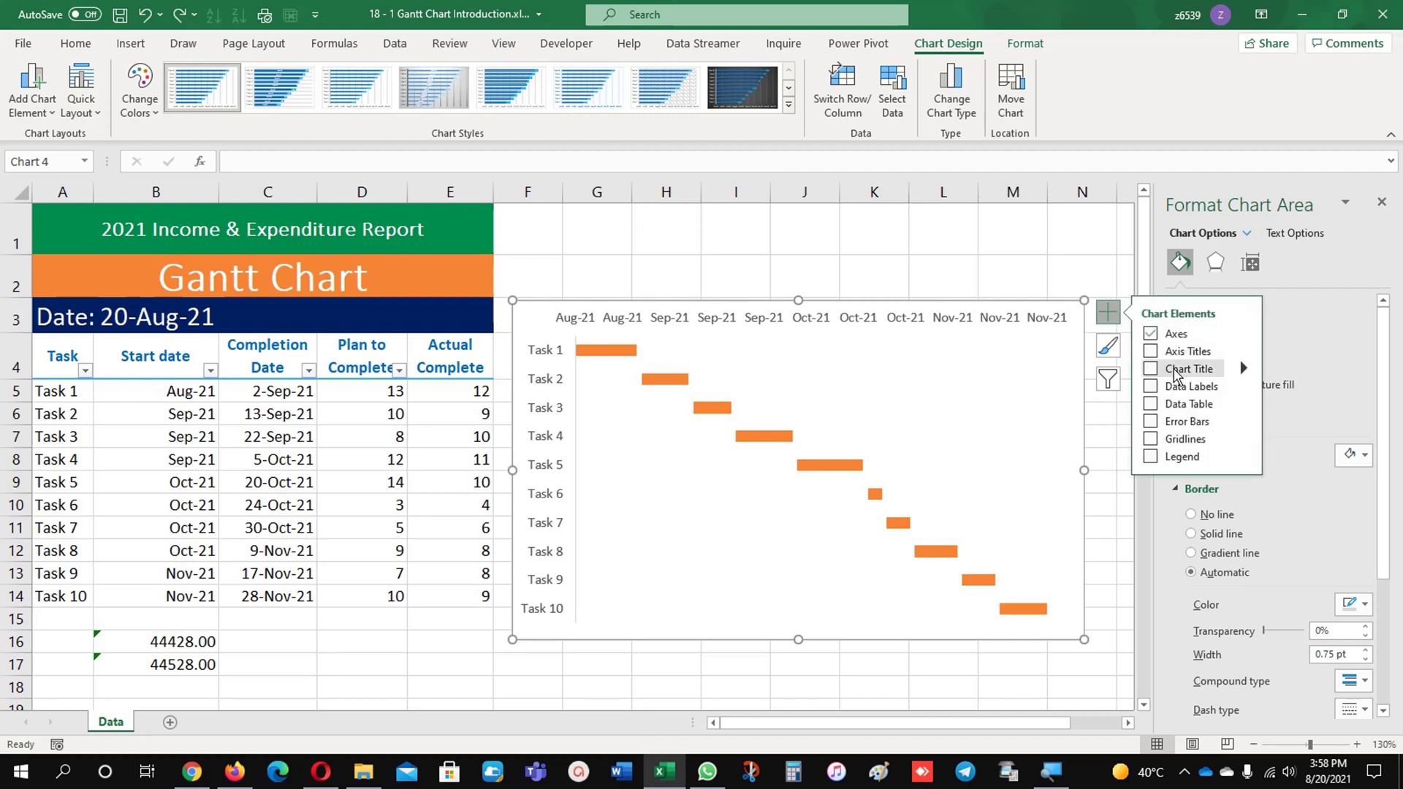
click(1151, 369)
click(792, 328)
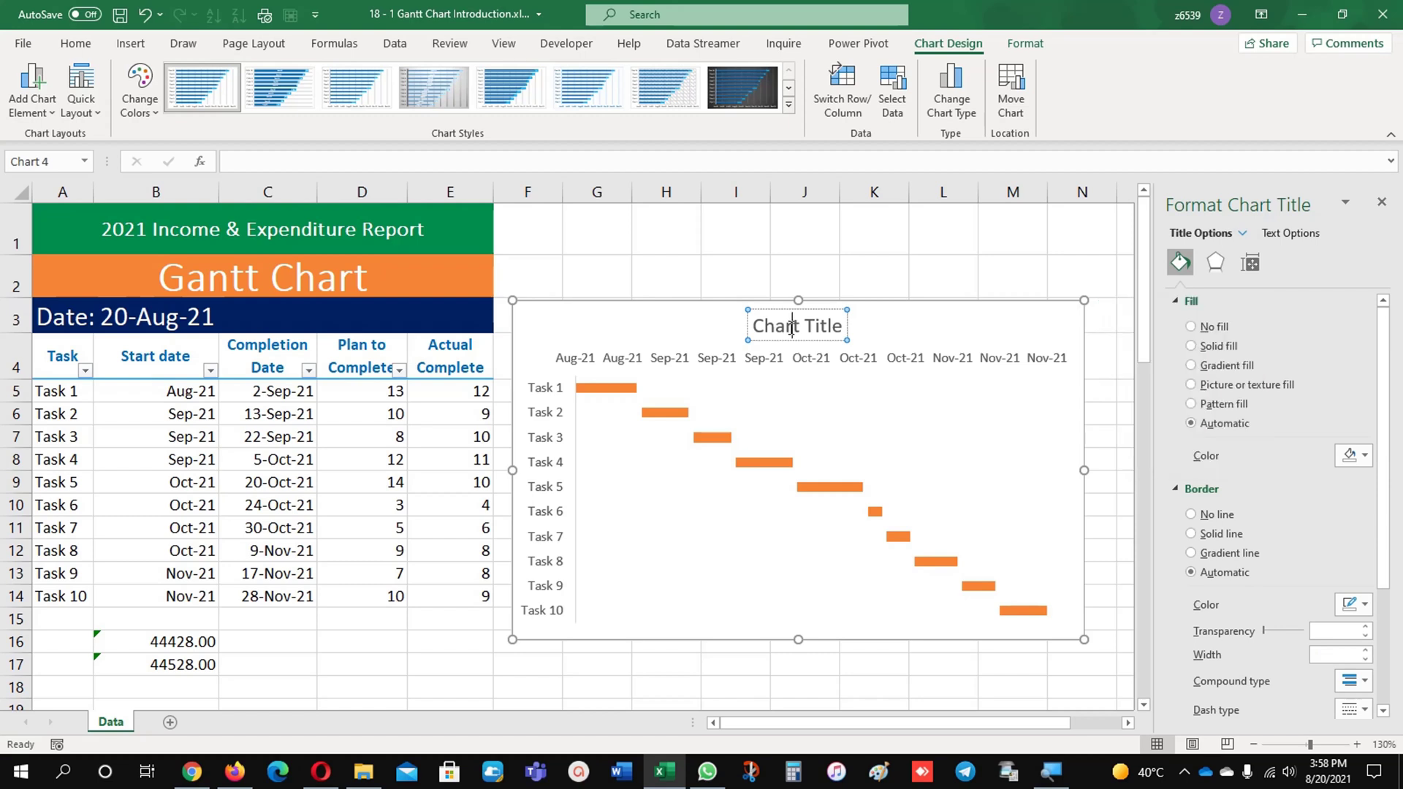
click(1070, 337)
click(1108, 313)
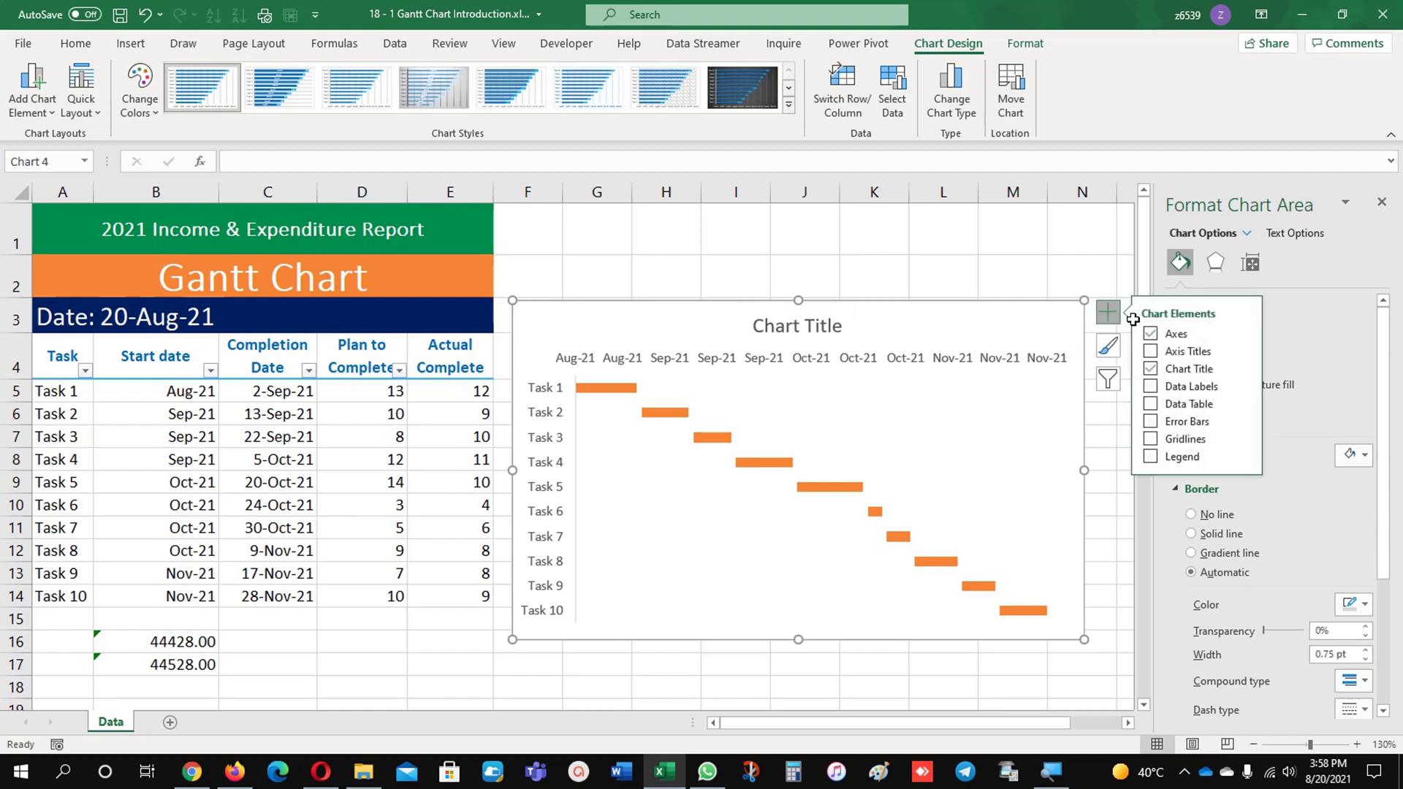